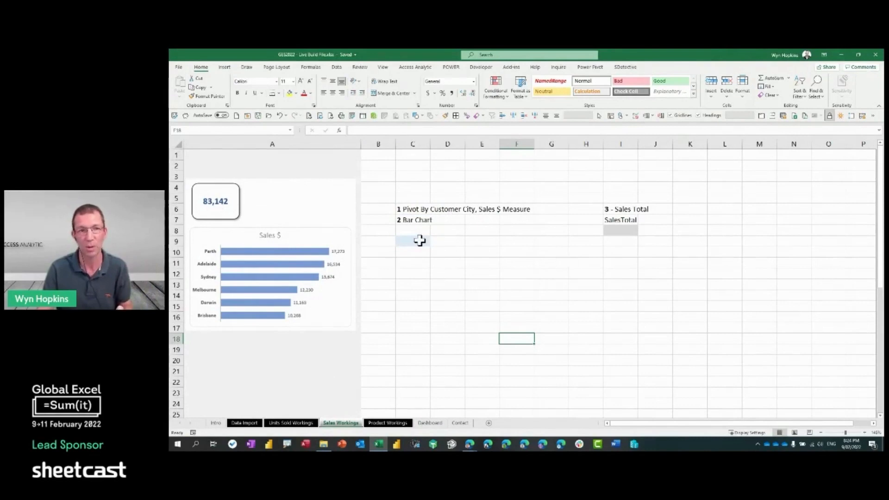
Insert a PivotTable from the workbook's Data Model at cell C9, with Customer City from CustomerTable as its rows
click(416, 240)
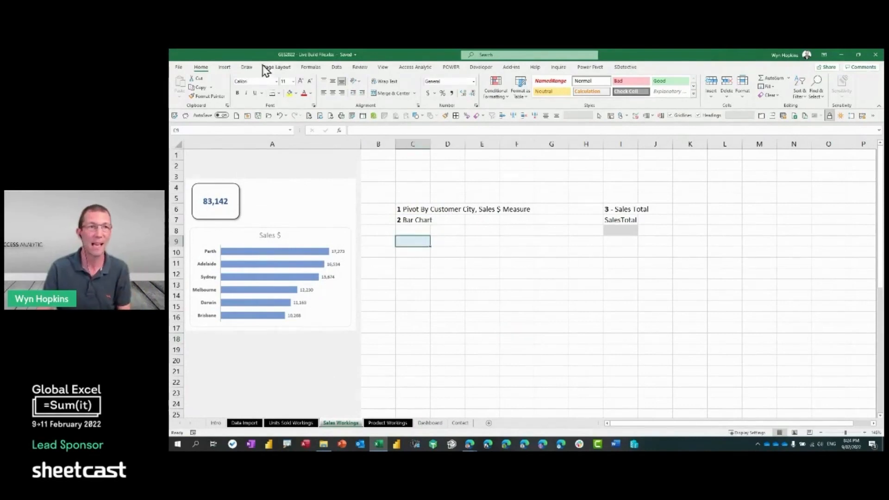
click(223, 67)
click(181, 86)
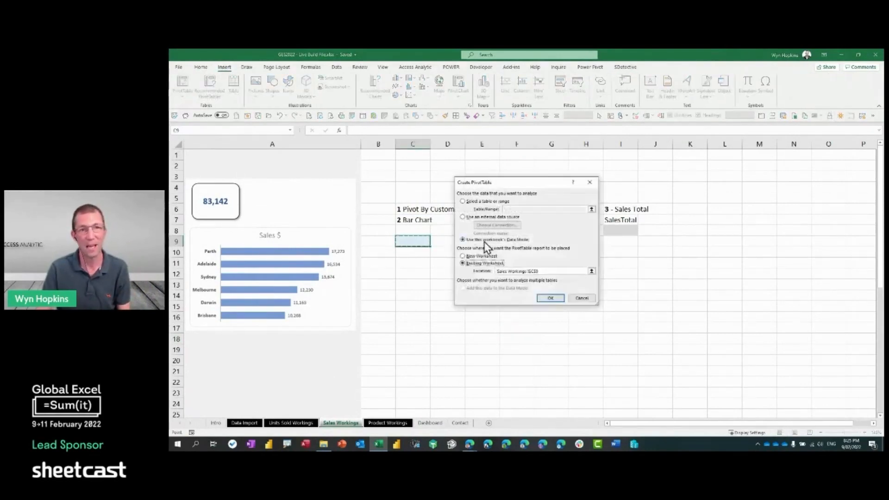
click(549, 300)
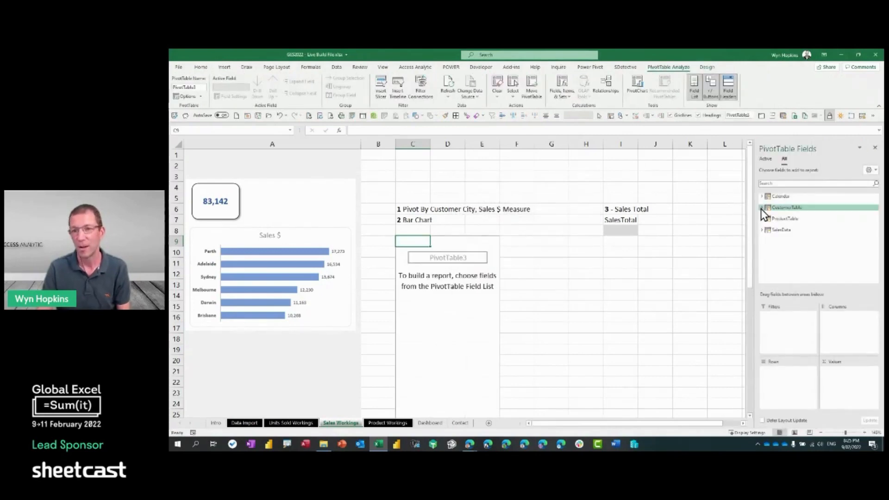
click(762, 207)
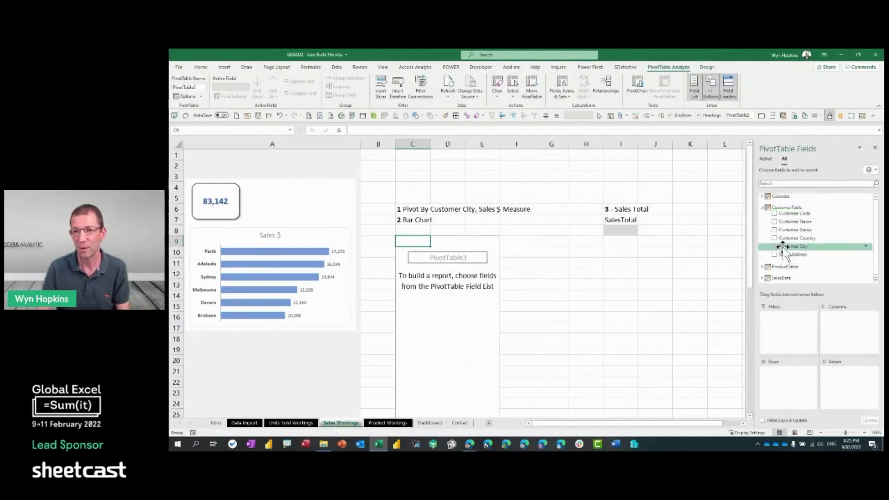
drag(792, 248, 784, 383)
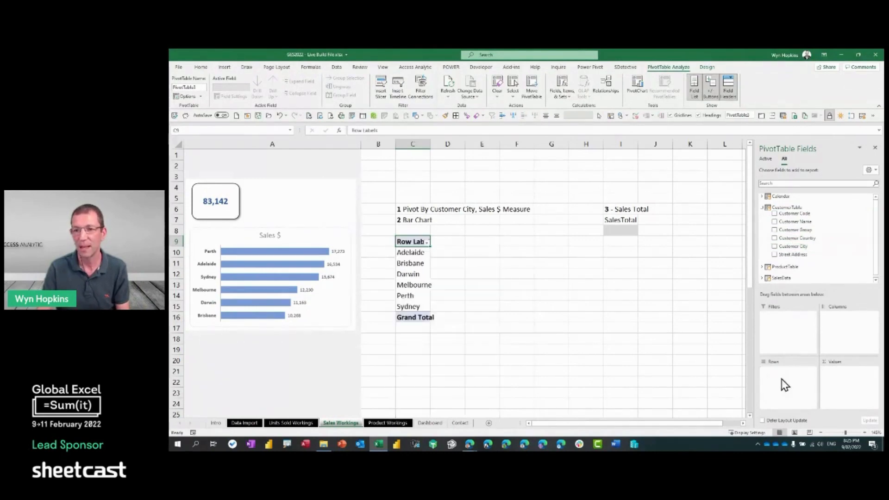
Start a new measure in the SalesData table and name it "Sales $"
click(763, 278)
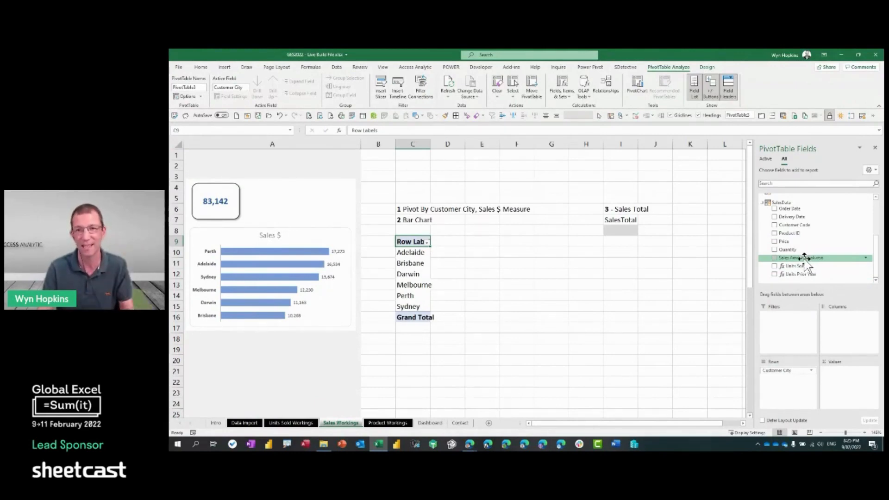
right_click(786, 204)
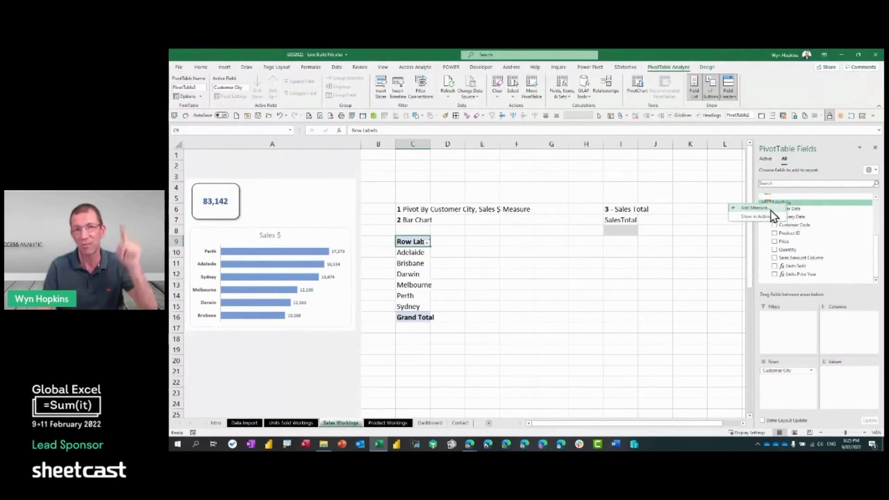
click(771, 210)
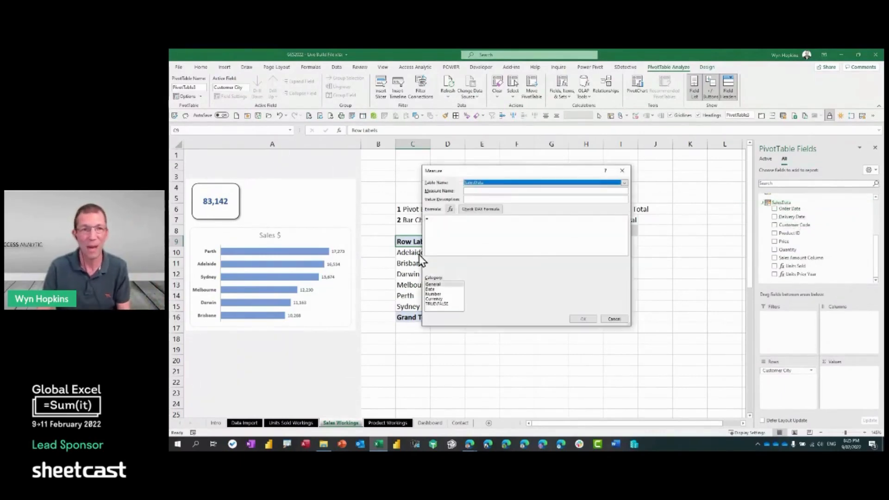
click(503, 190)
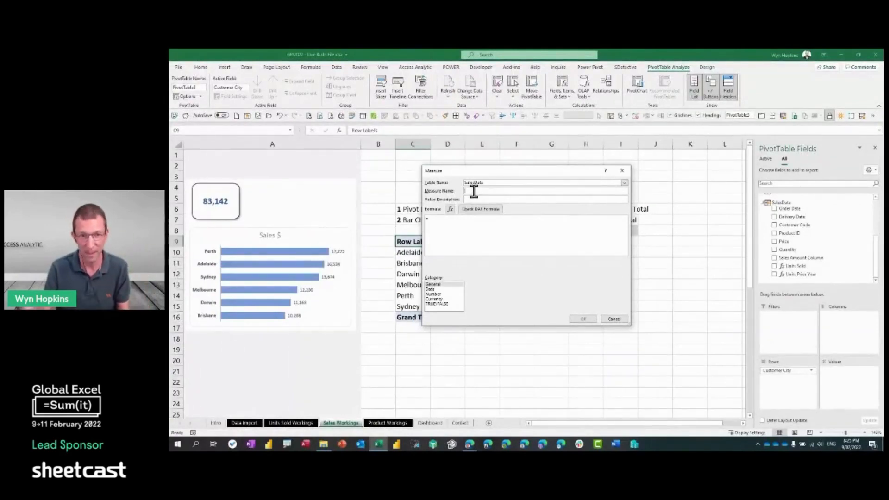
text(S)
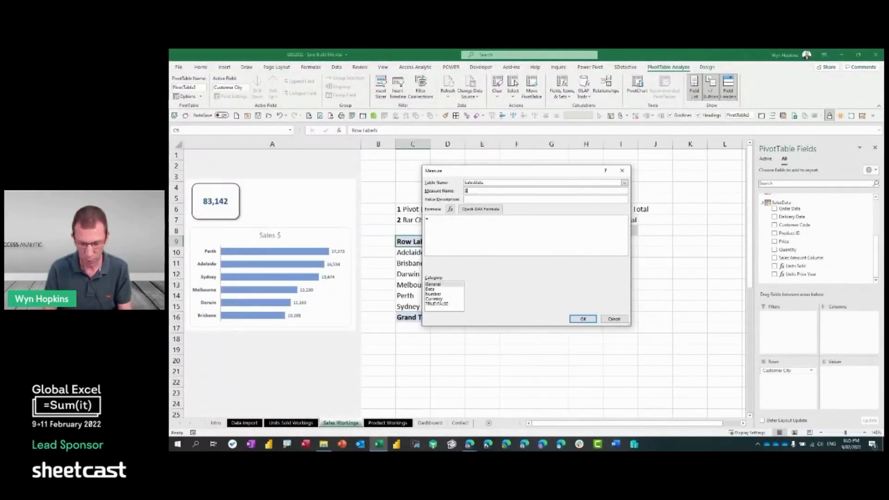
text(ales $)
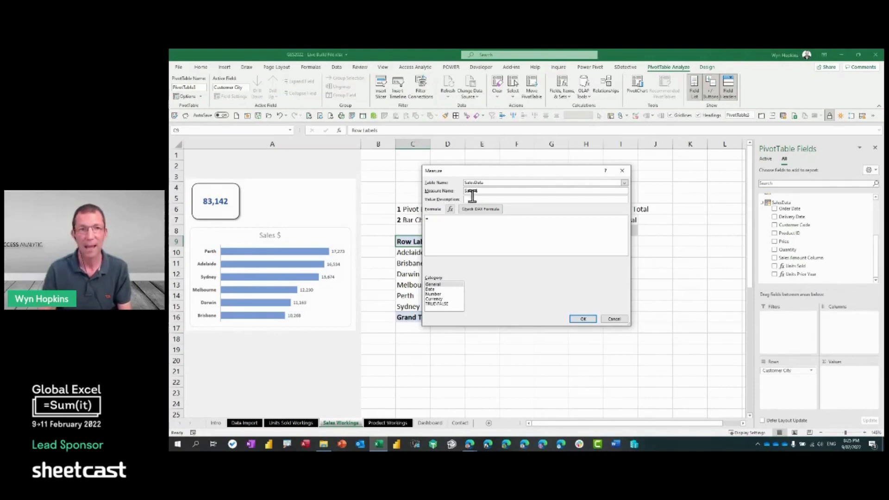
Enter the measure formula =SUM(SalesData[Sales Amount Column]) and check it for errors
click(459, 224)
text(SUM)
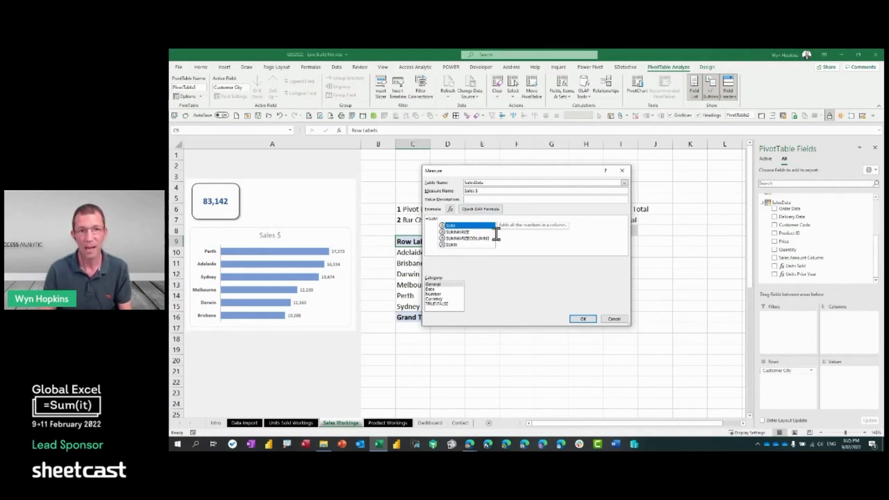
scroll(555, 252, up, 3)
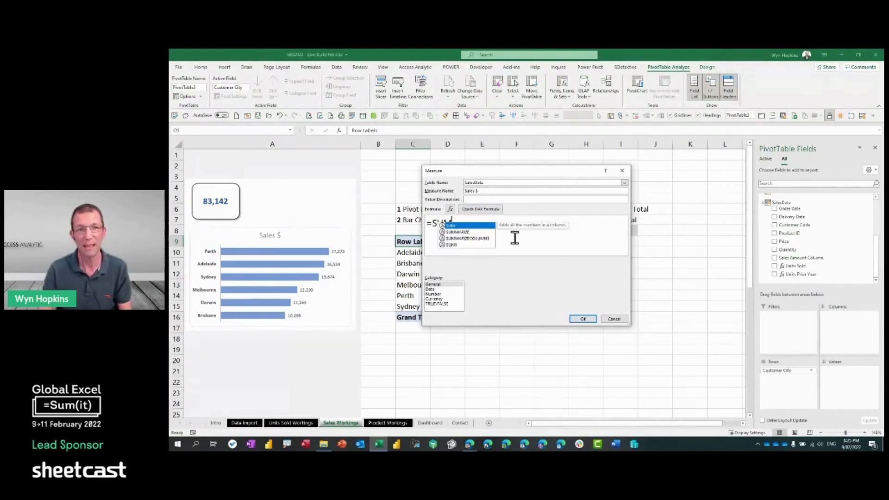
text(()
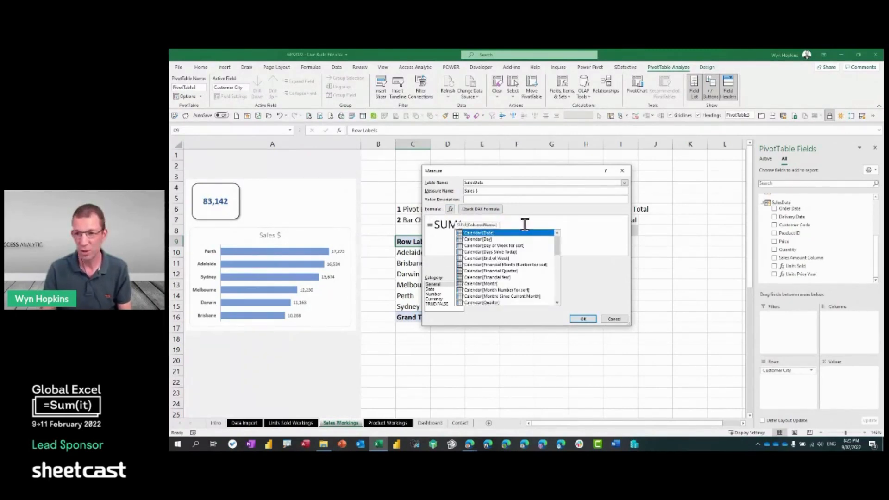
text(sales)
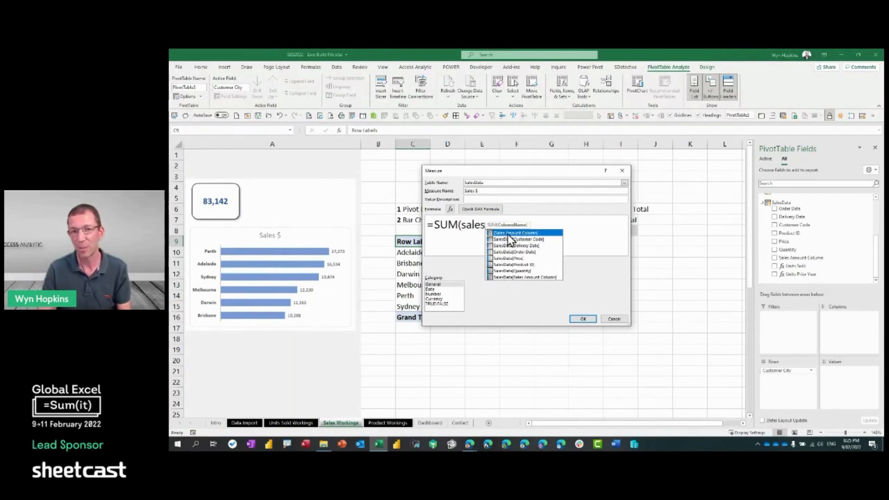
double_click(515, 277)
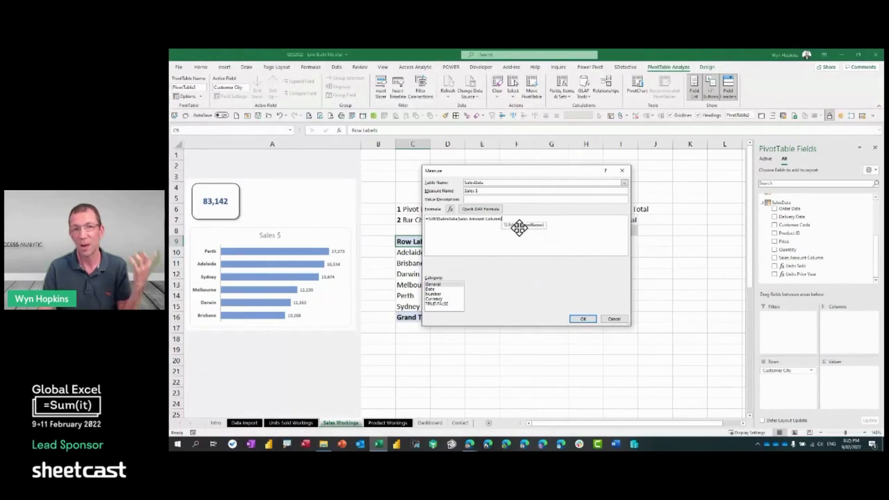
scroll(524, 215, up, 1)
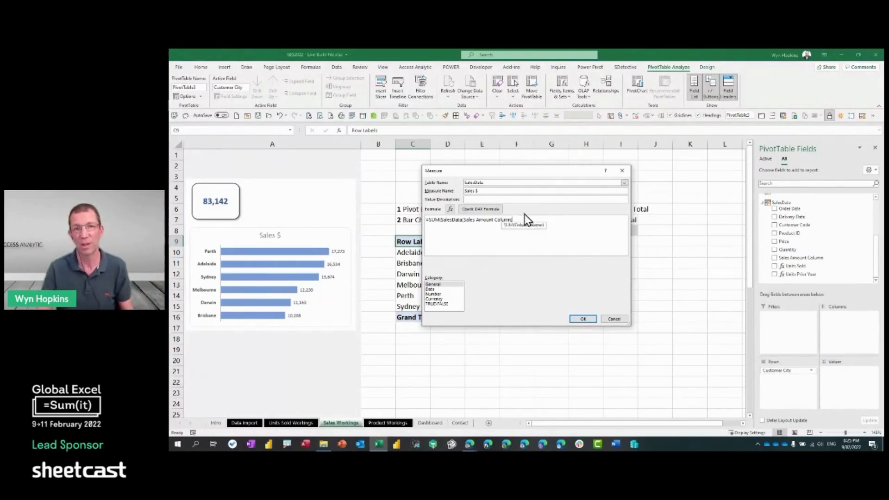
scroll(548, 220, up, 2)
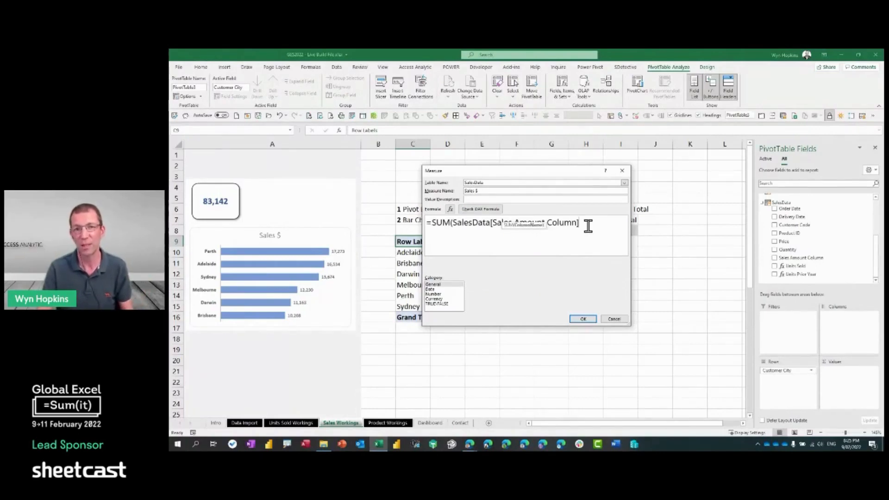
text())
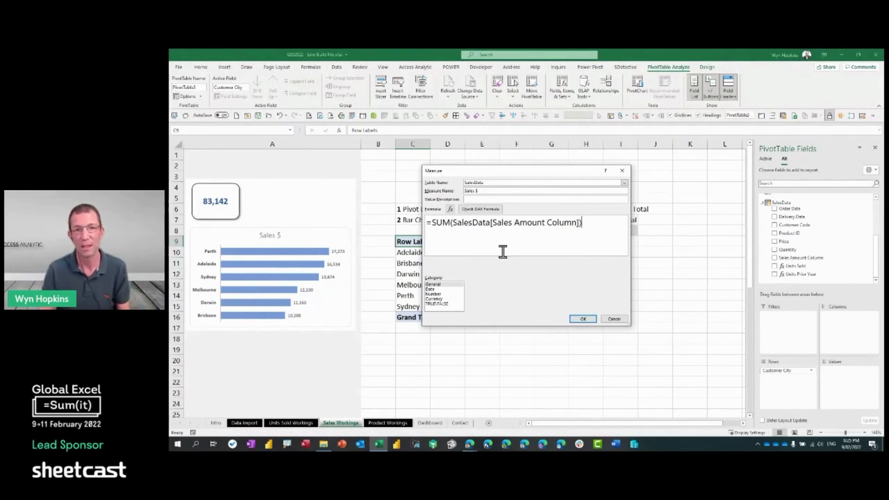
click(482, 210)
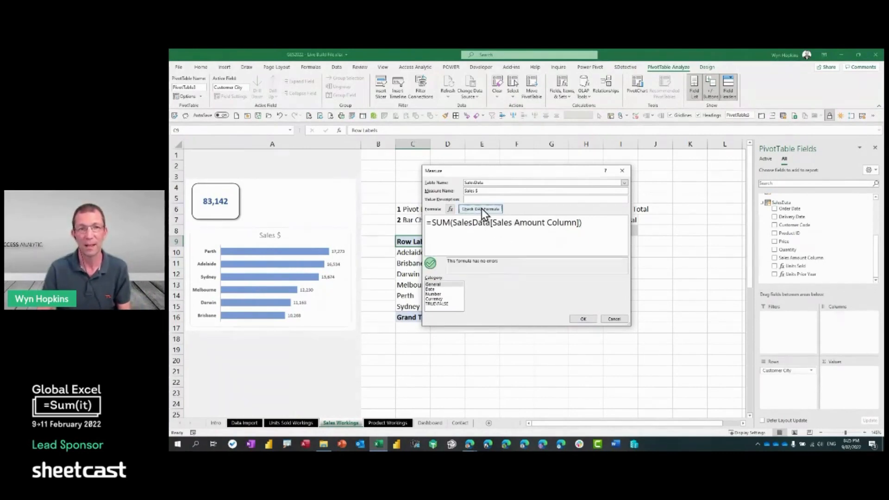
Format the measure as a Whole Number with the 1000 separator and save it
click(431, 294)
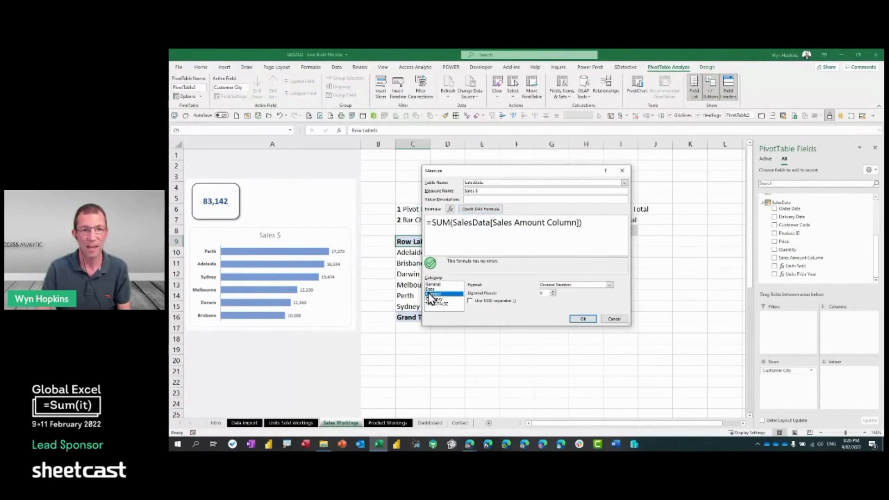
click(481, 301)
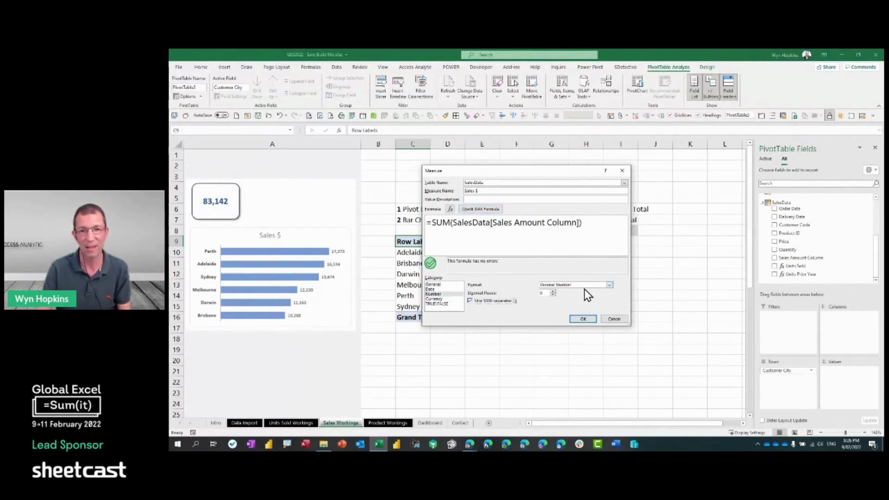
click(609, 285)
click(567, 298)
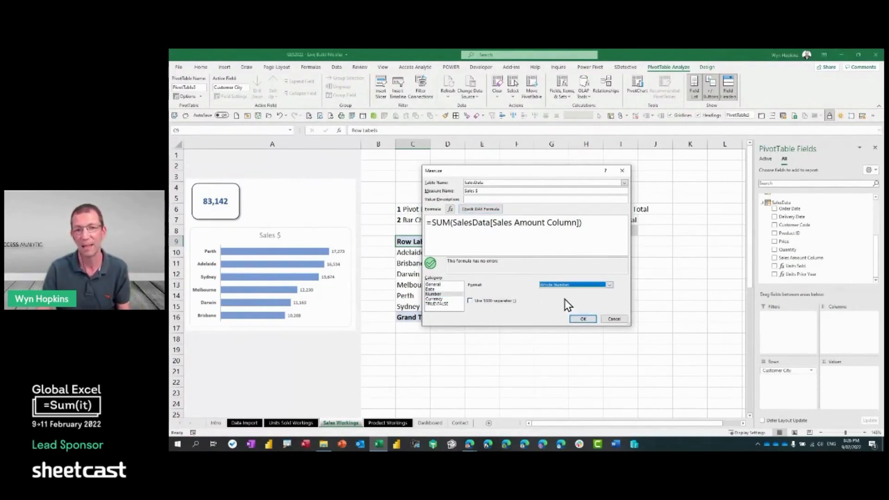
click(482, 300)
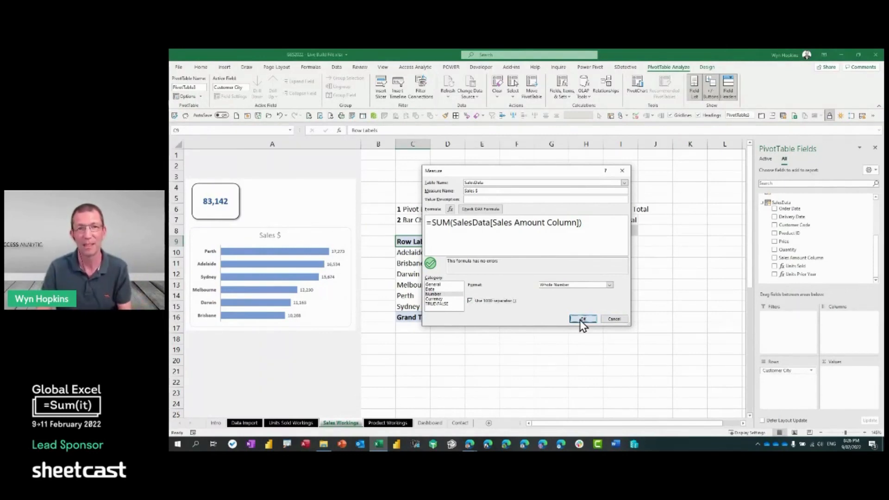
click(582, 319)
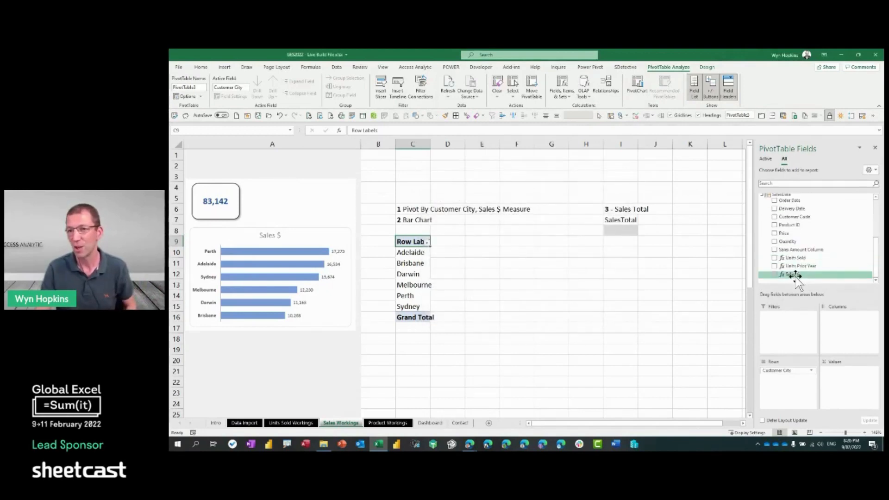
Add the Sales $ measure to the PivotTable's values and insert a Clustered Bar PivotChart based on it
drag(794, 274, 855, 397)
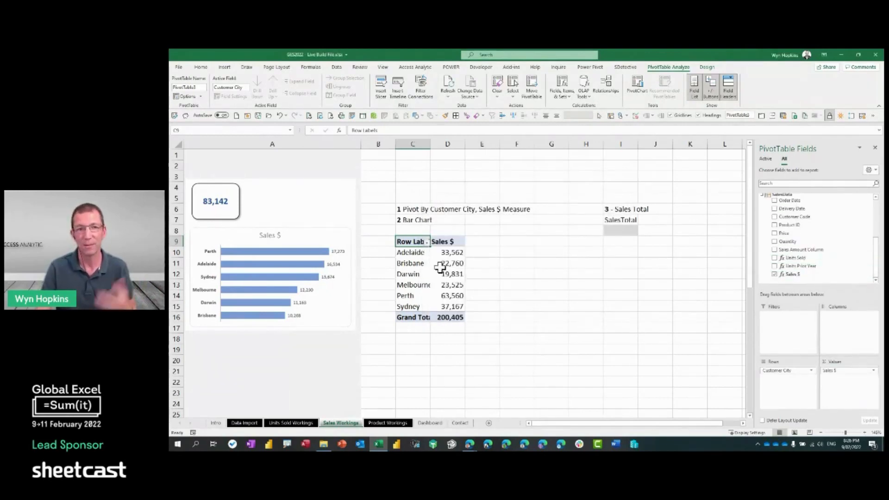
mouse_move(451, 276)
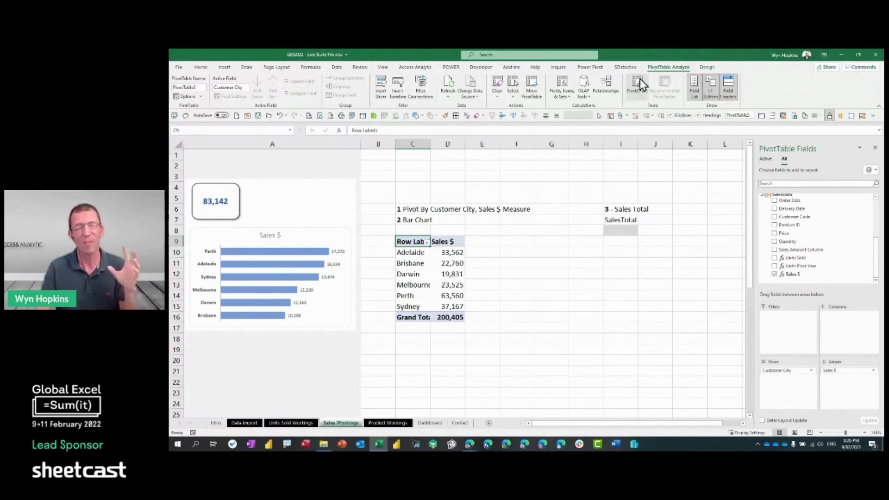
click(452, 274)
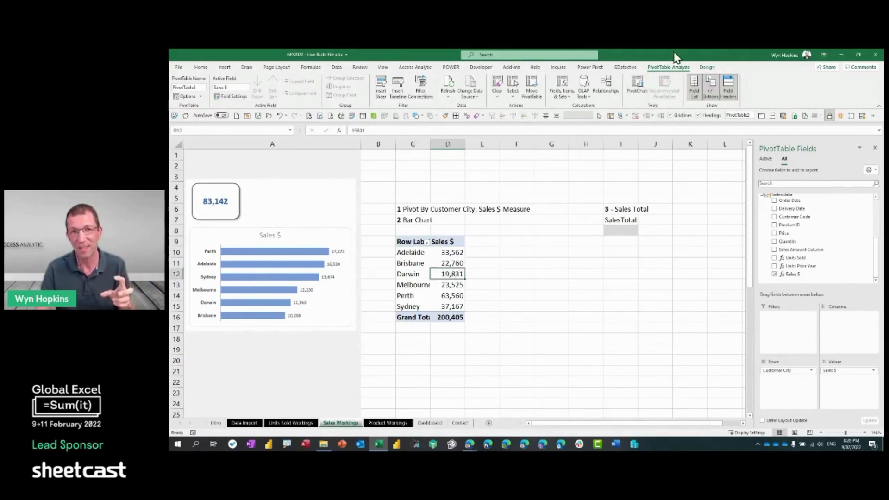
click(637, 91)
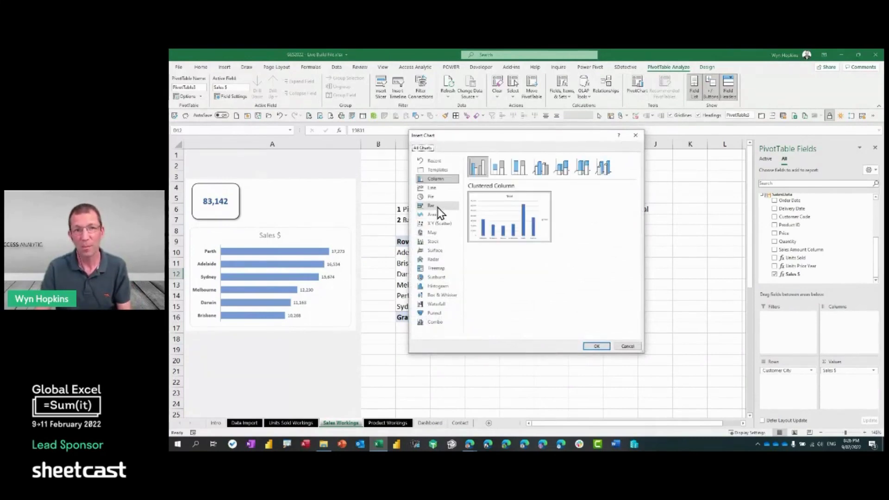
click(438, 207)
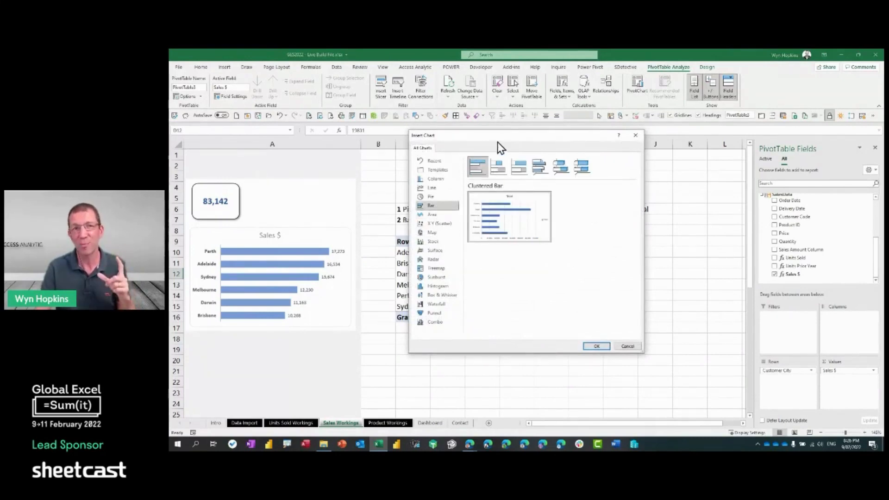
drag(495, 137, 496, 145)
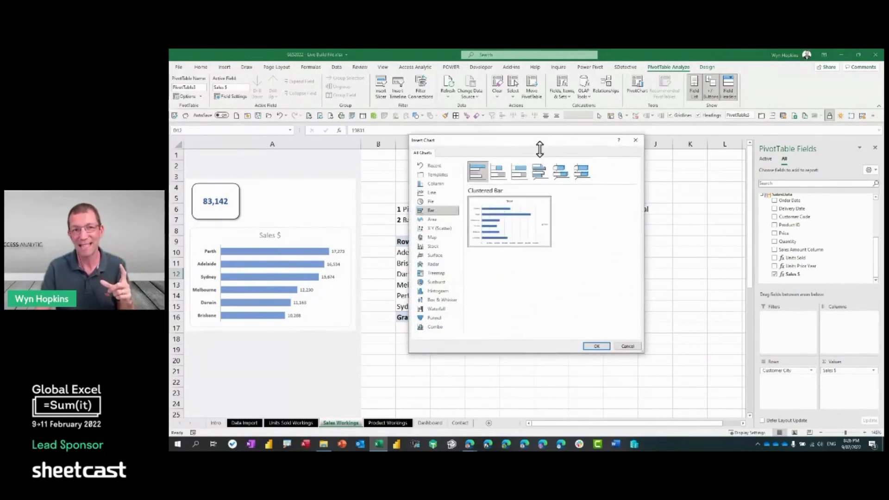
click(596, 346)
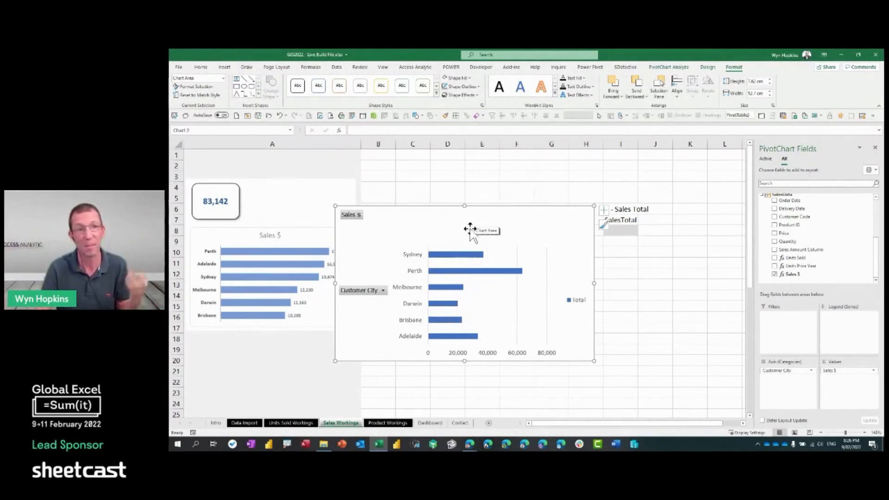
Move the PivotChart beside the PivotTable so the pivot is uncovered, and hide all field buttons on the chart
drag(410, 209, 534, 204)
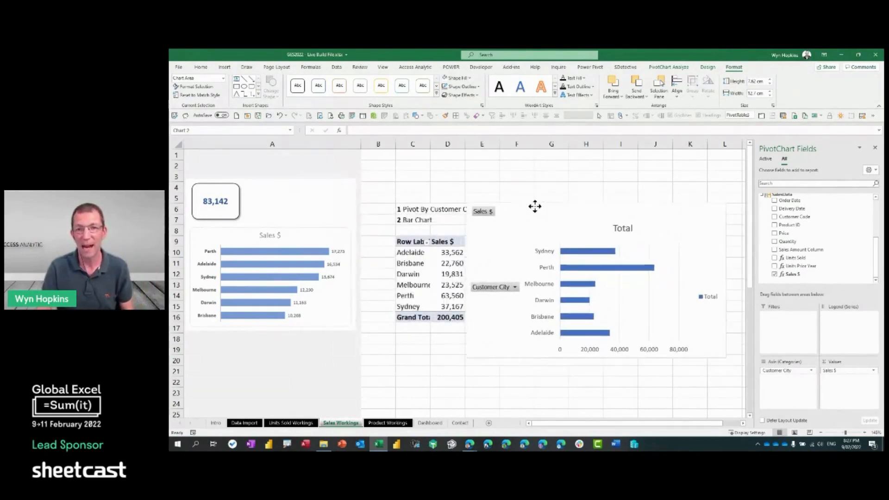
right_click(489, 290)
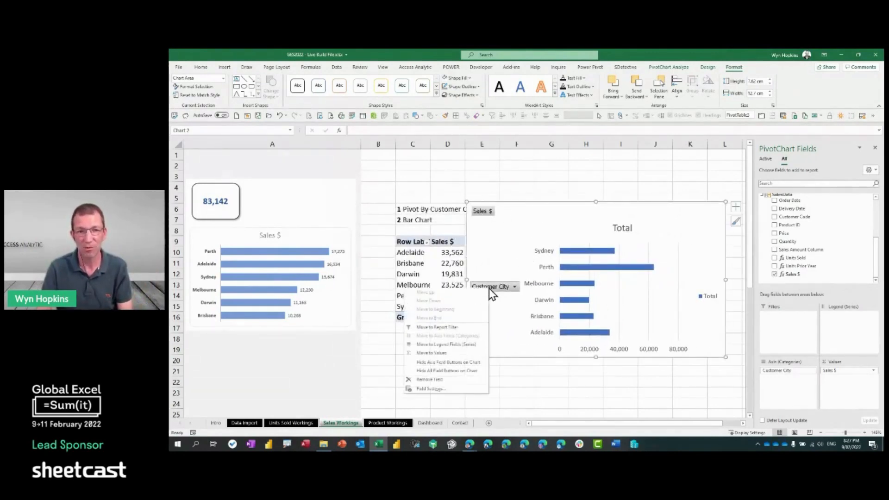
click(455, 371)
Delete the gridlines, the horizontal value axis and the legend from the PivotChart
click(678, 278)
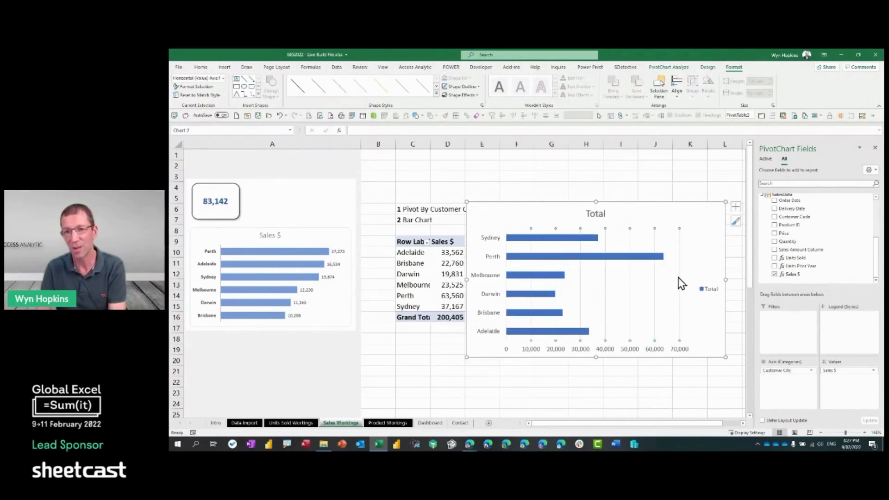
key(Delete)
click(646, 346)
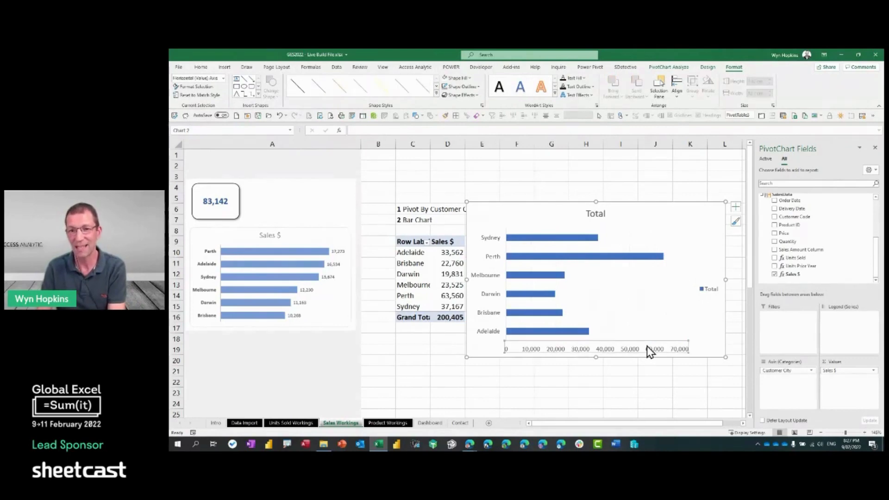
key(Delete)
click(712, 290)
key(Delete)
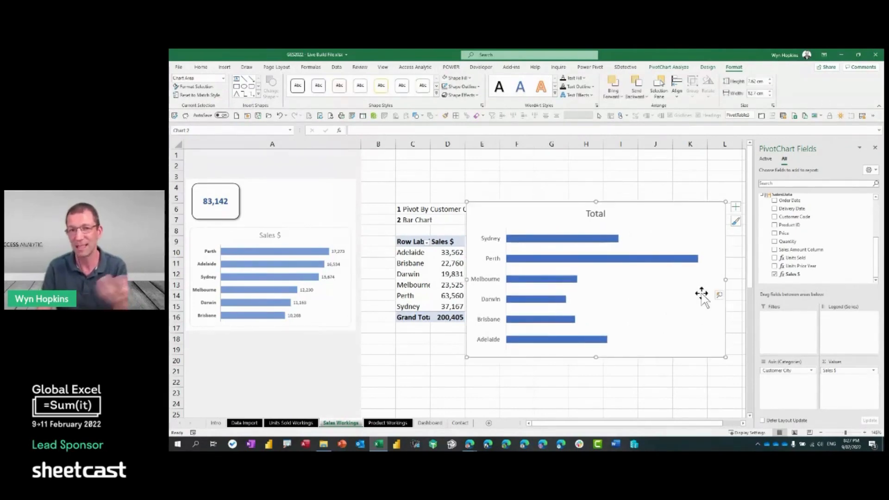
Add data labels to the chart's bars and sort the PivotTable's Sales $ values from smallest to largest
right_click(604, 261)
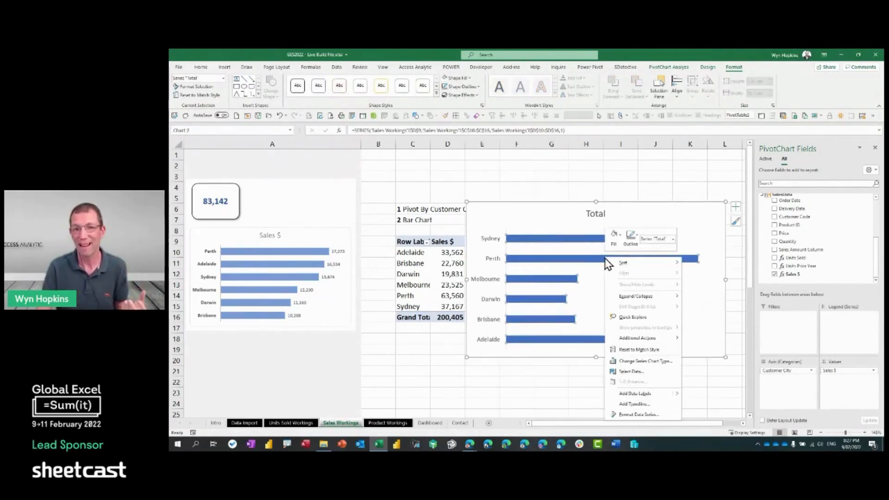
click(646, 396)
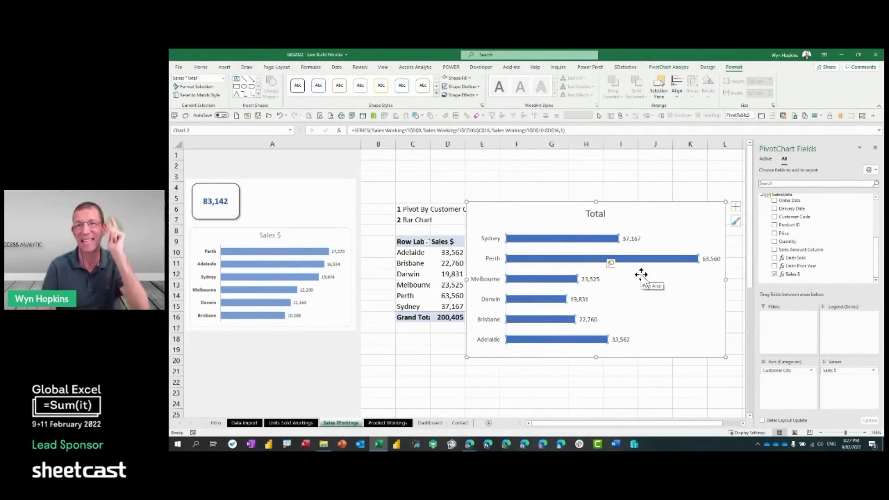
right_click(449, 260)
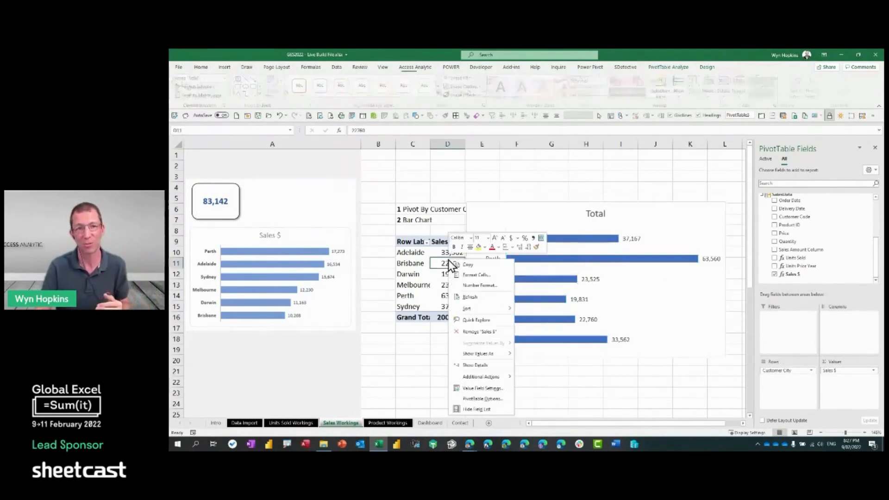
mouse_move(476, 309)
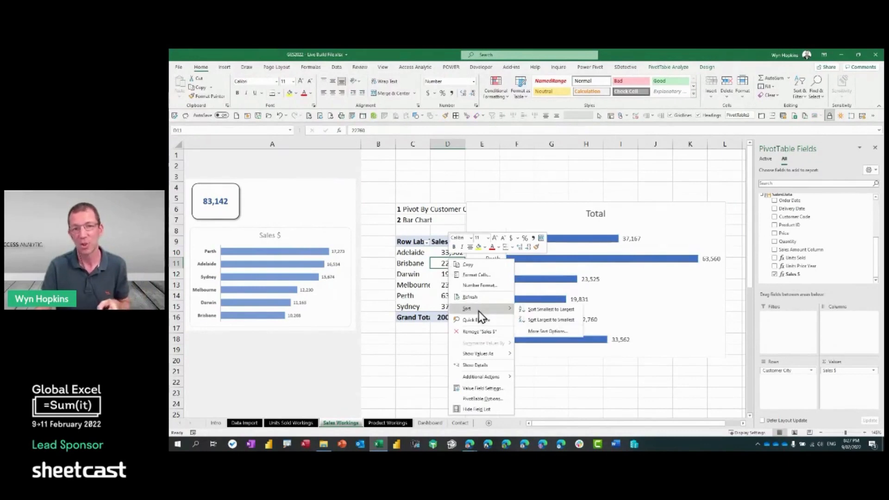
click(557, 312)
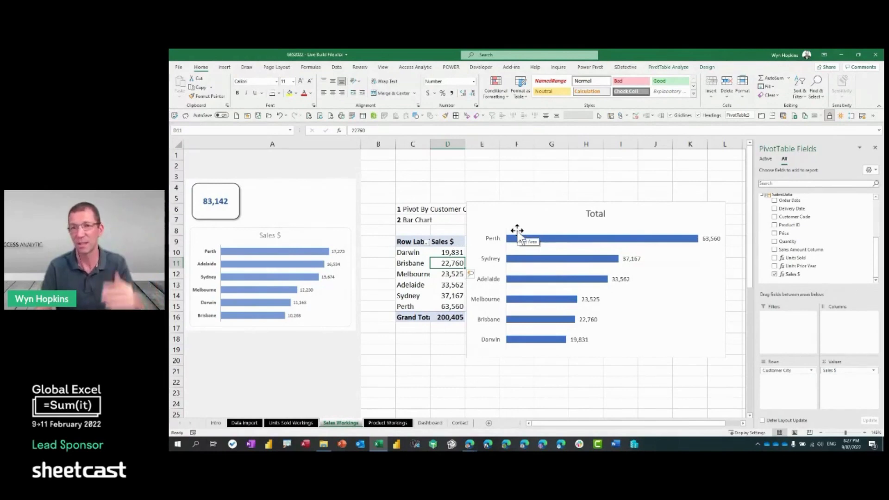
Change the chart title to Sales $
double_click(595, 215)
text(S)
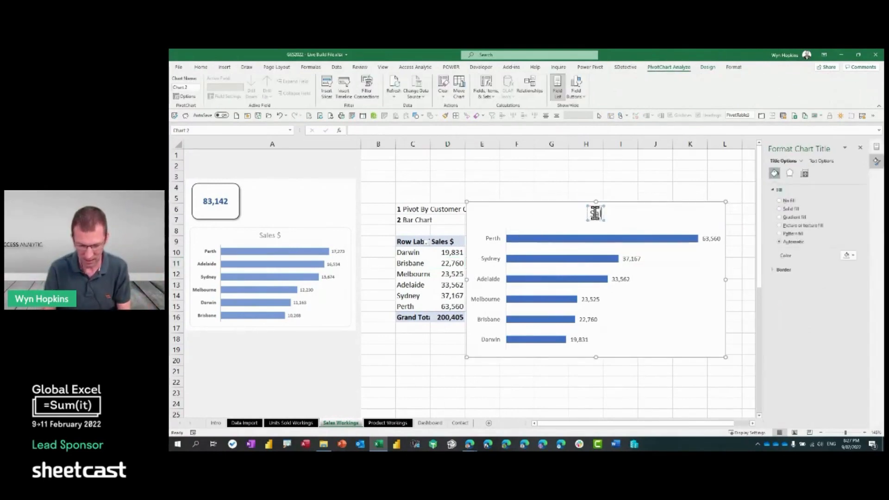
text(ales $)
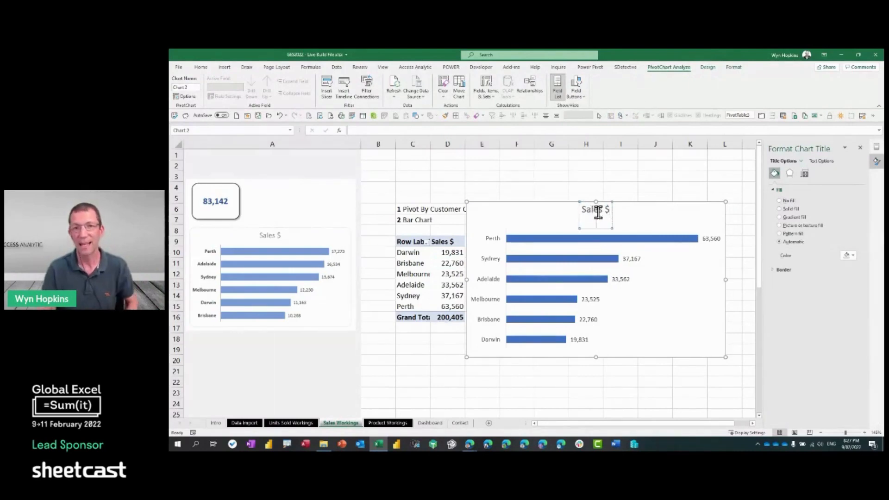
key(BackSpace)
key(BackSpace)
key(BackSpace)
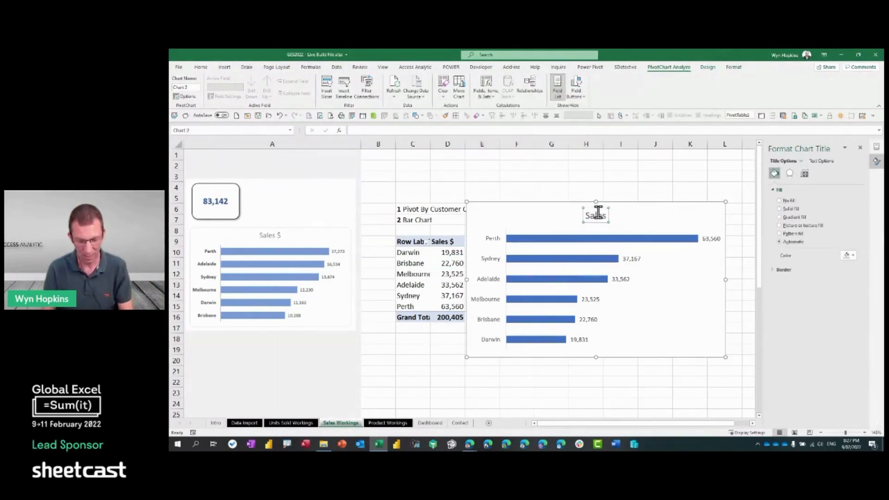
text($)
click(600, 196)
Turn on rounded corners for the chart area's border
click(622, 203)
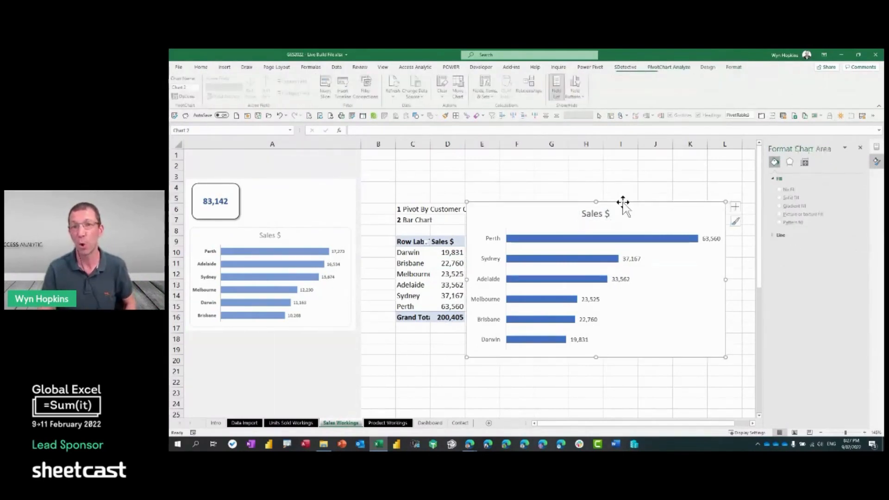
click(772, 270)
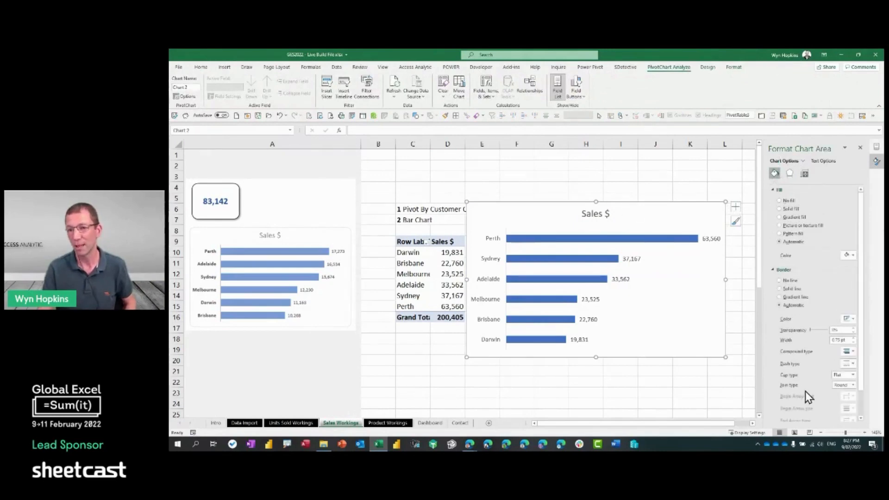
scroll(803, 395, down, 1)
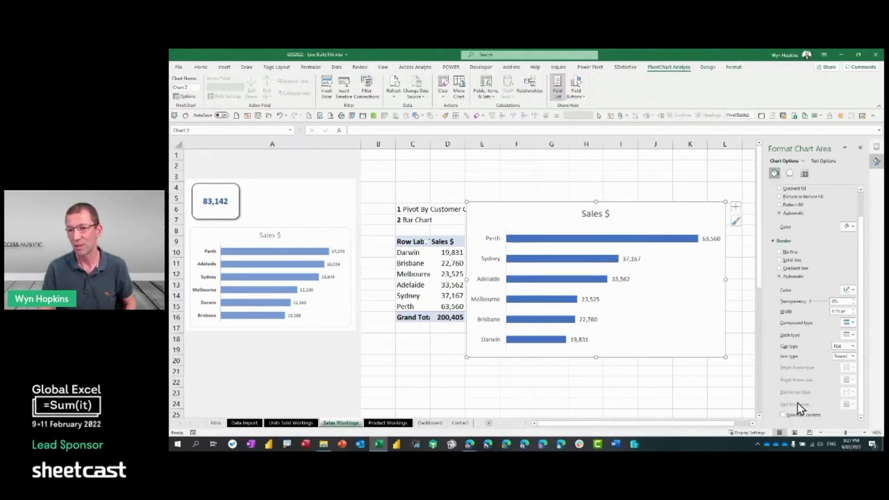
Change the chart type of the Sales $ chart to the saved bar chart template
right_click(627, 203)
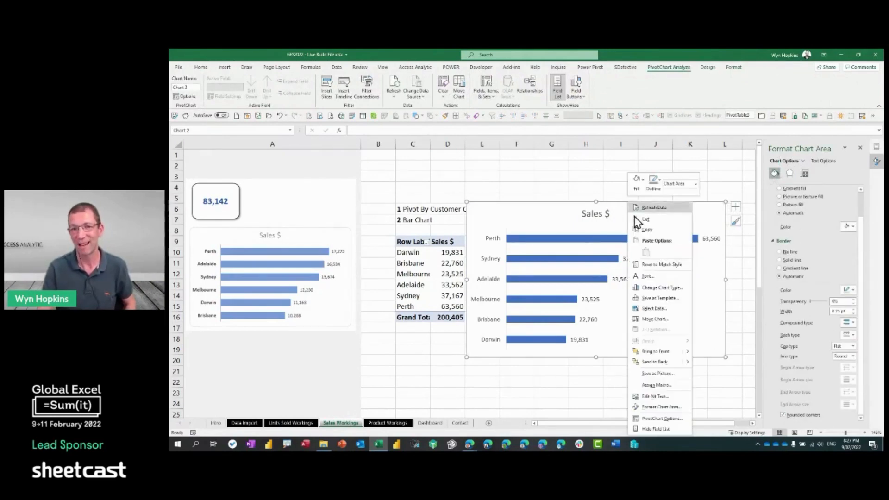
click(661, 288)
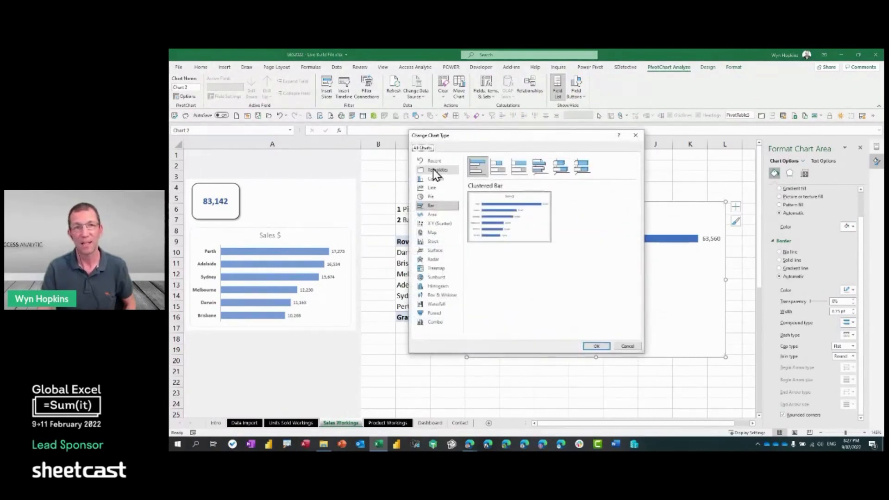
click(435, 170)
double_click(581, 315)
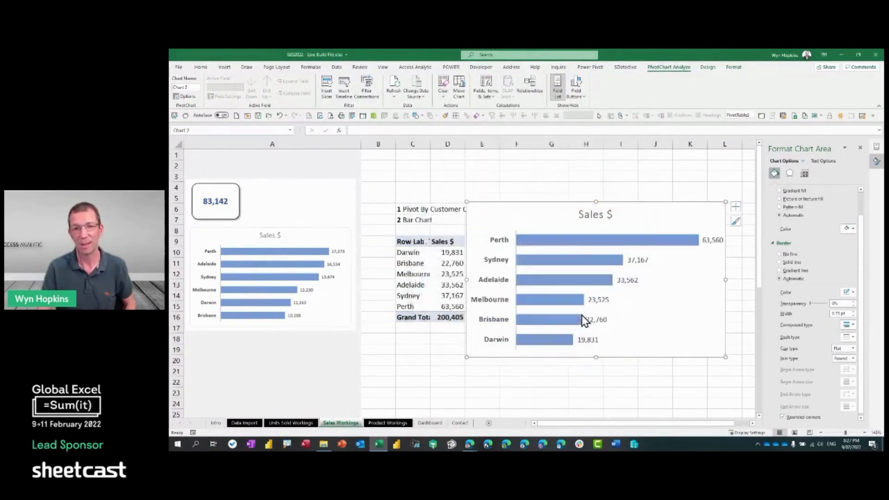
click(608, 379)
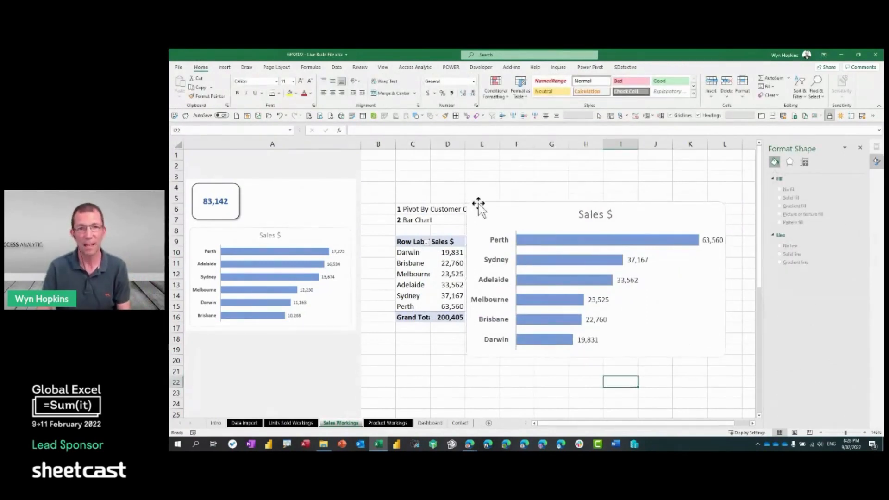
Move the chart clear of the Sales Total block and link cell I8 to the PivotTable's grand total
drag(478, 204, 504, 268)
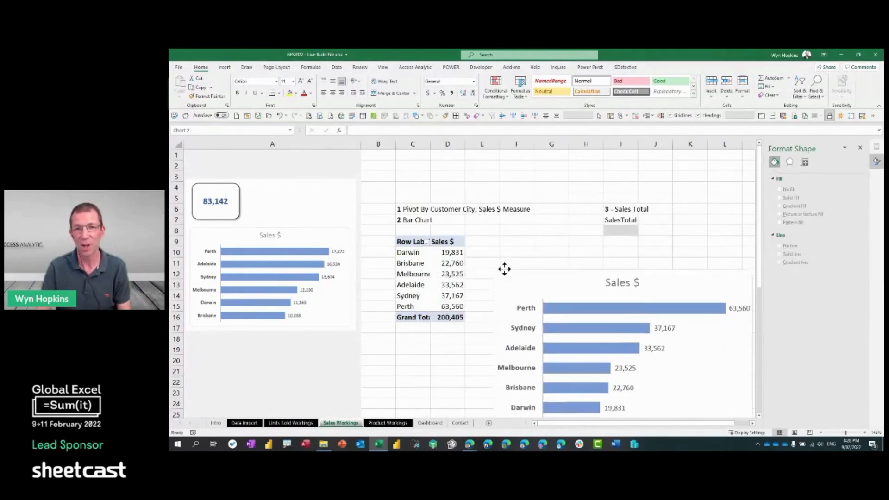
click(629, 229)
text(=)
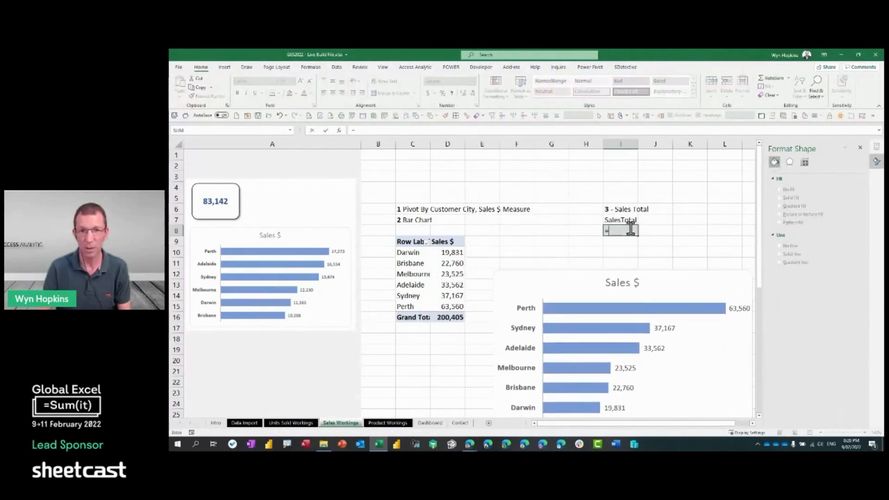
click(443, 317)
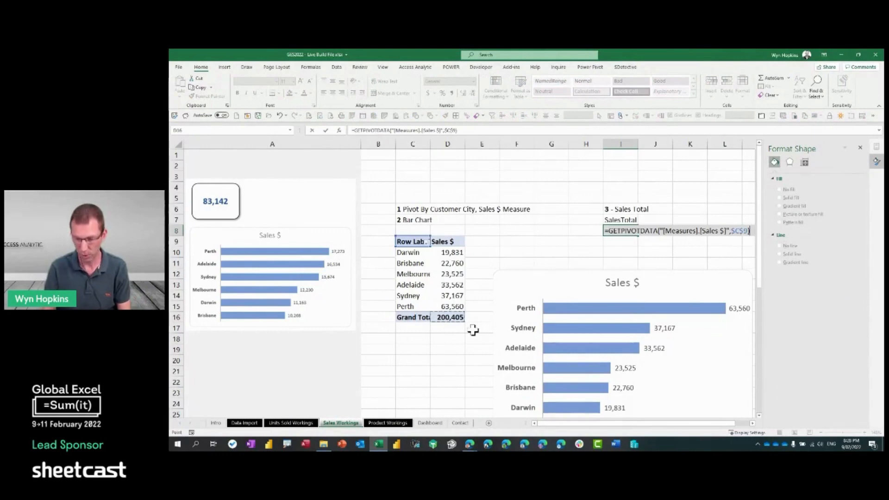
key(Return)
Format the sales total in cell I8 as Accounting with no decimal places
click(621, 230)
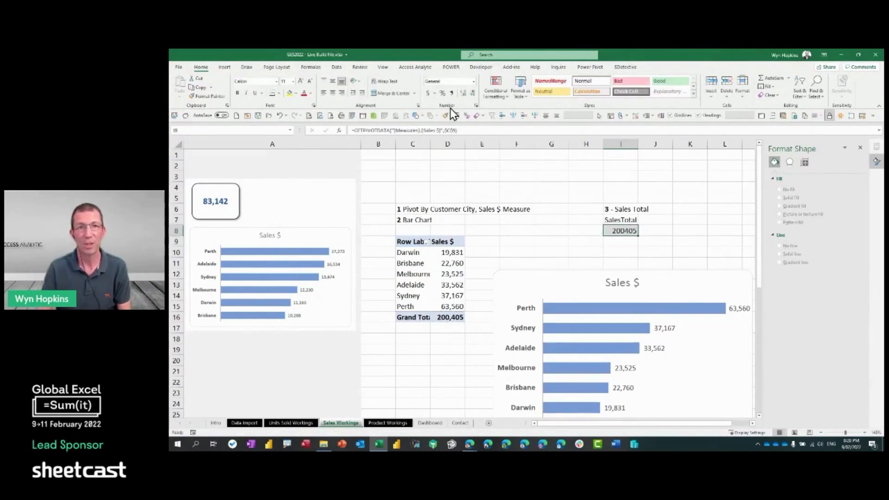
click(428, 93)
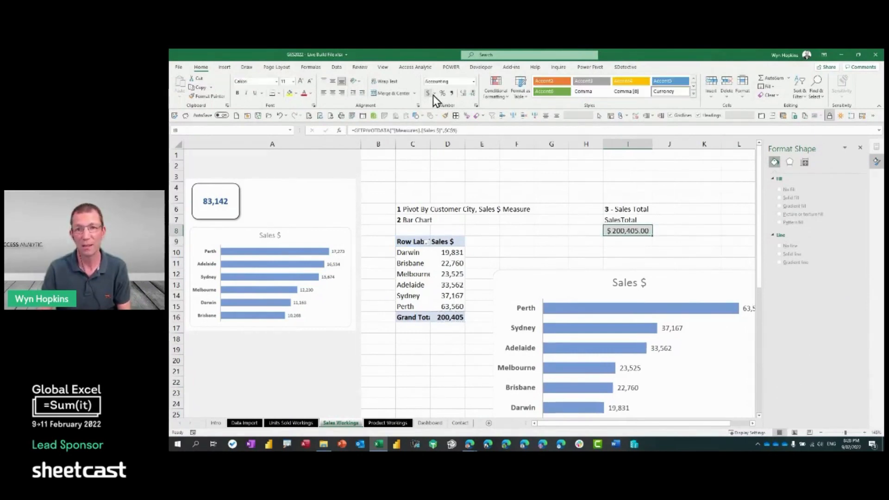
double_click(472, 92)
Apply the NamedRange style to the SalesTotal label and name the total cell below it from the top row
click(629, 218)
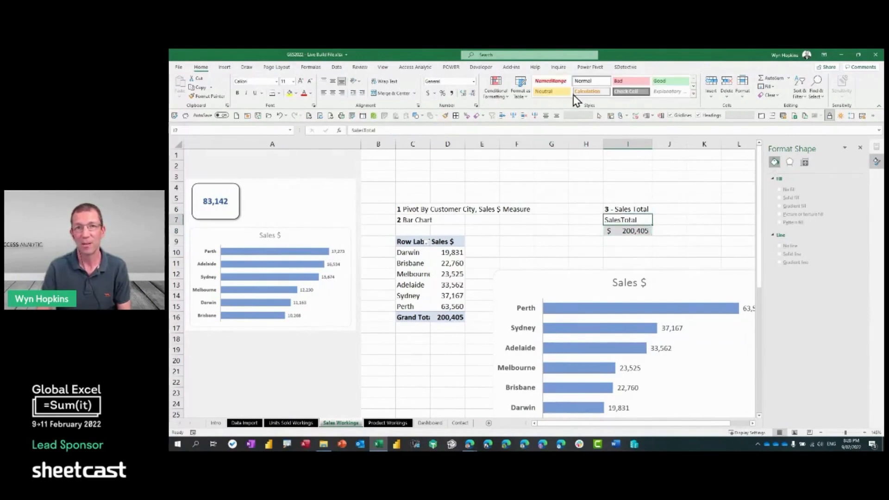
click(551, 81)
drag(628, 227, 626, 228)
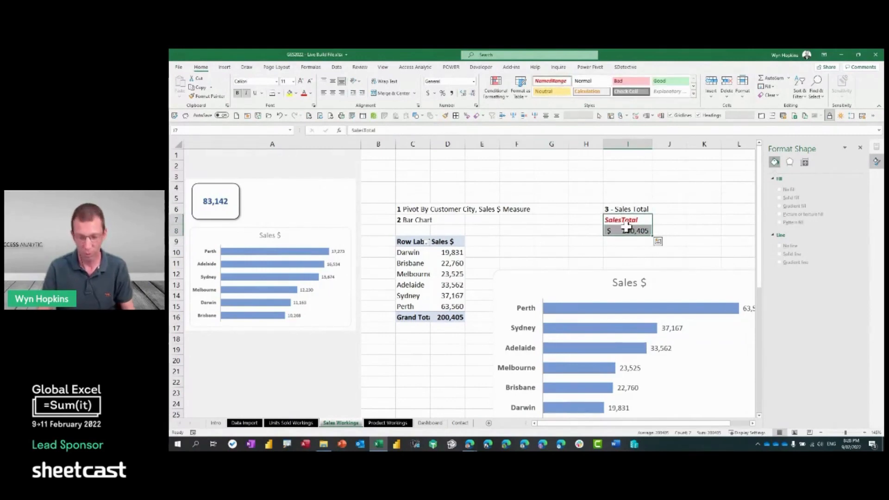
key(ctrl+shift+F3)
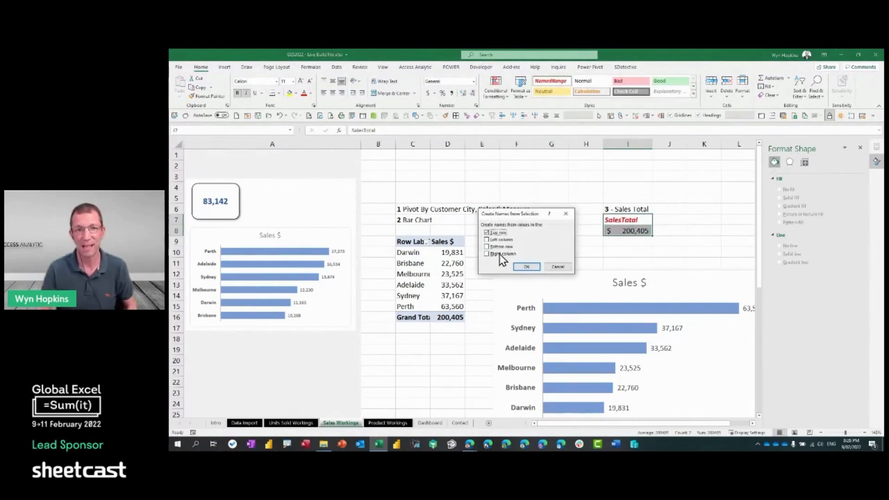
click(526, 268)
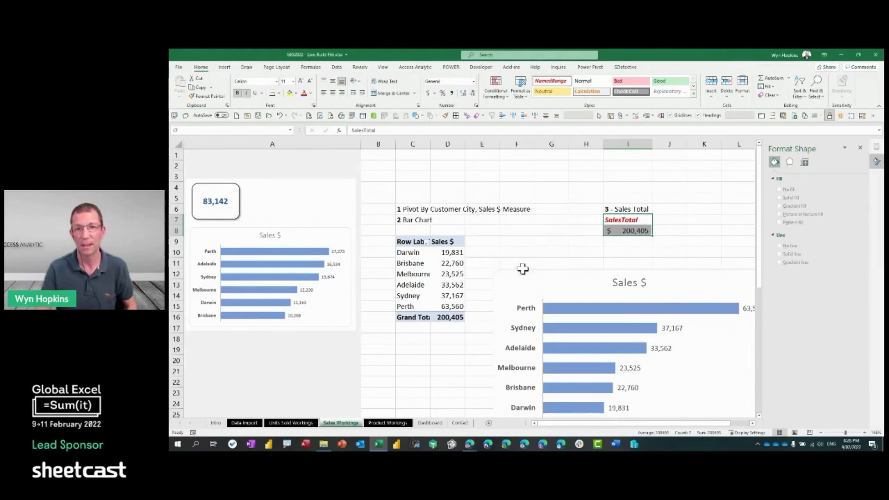
Cut the Sales $ chart from Sales Workings and paste it on the Dashboard sheet beside the Units Sold chart
click(566, 272)
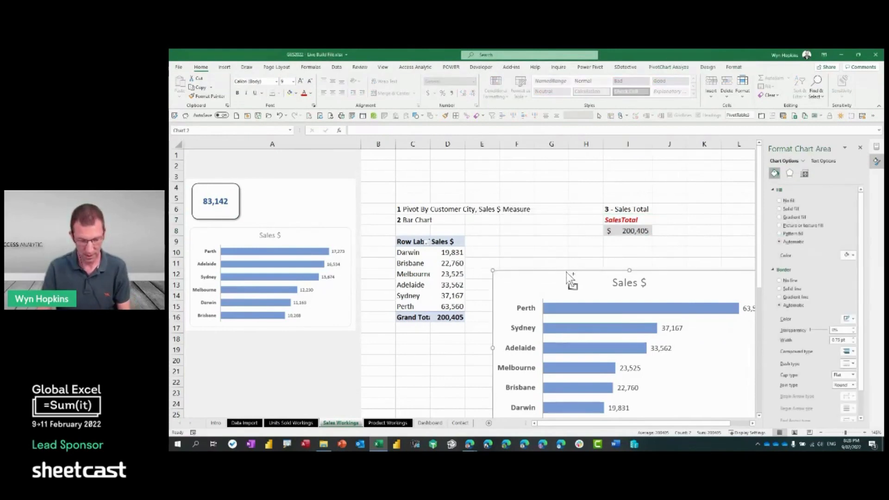
key(Delete)
click(434, 428)
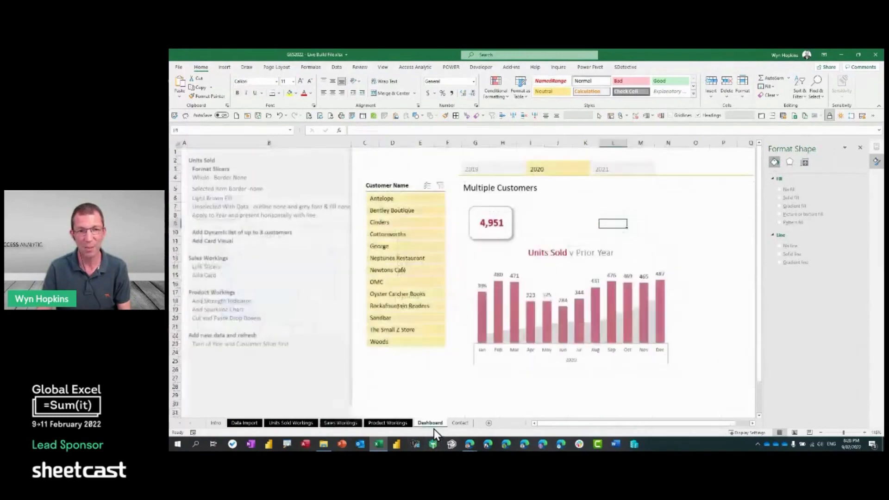
click(685, 240)
key(ctrl+v)
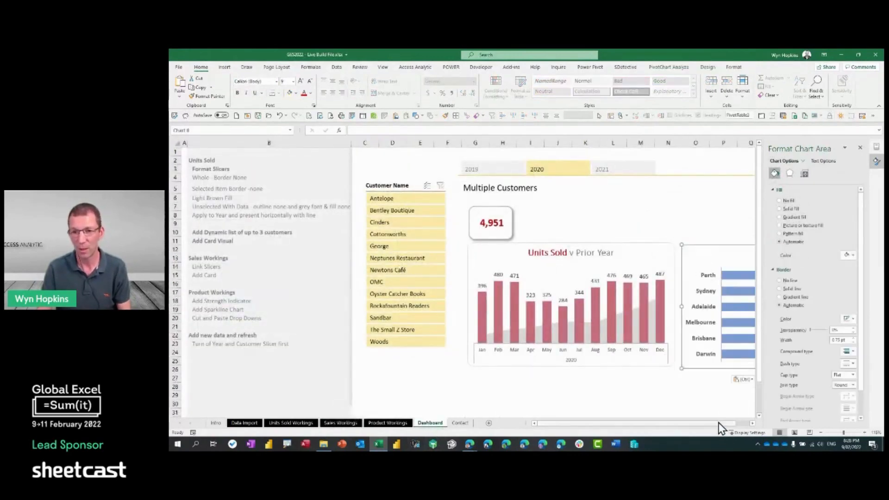
Close the Format Chart Area pane and the PivotChart Fields list to make room for the dashboard
drag(722, 423, 744, 424)
click(860, 148)
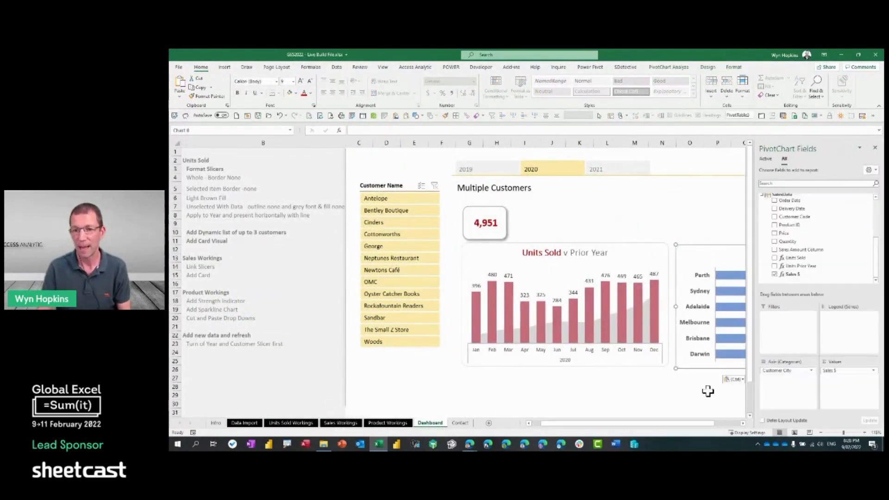
click(875, 148)
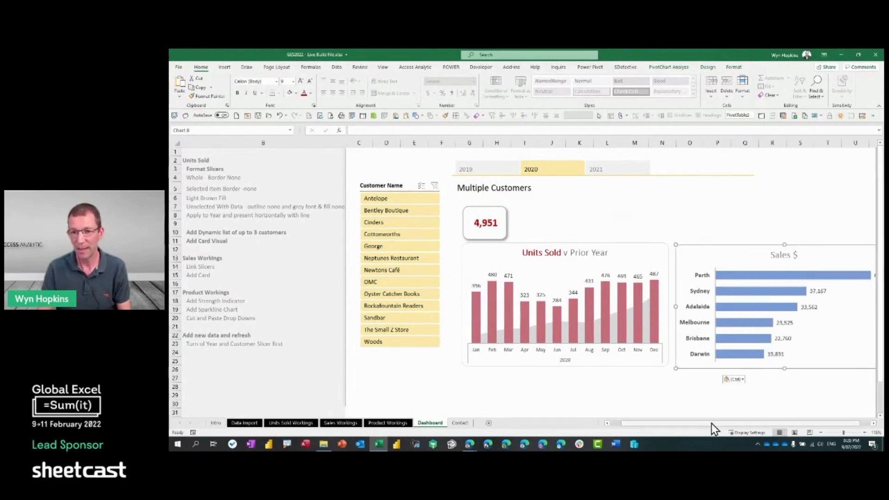
drag(711, 423, 739, 422)
Duplicate the units sold card above the Sales $ chart and link the copy to =SalesTotal
click(332, 238)
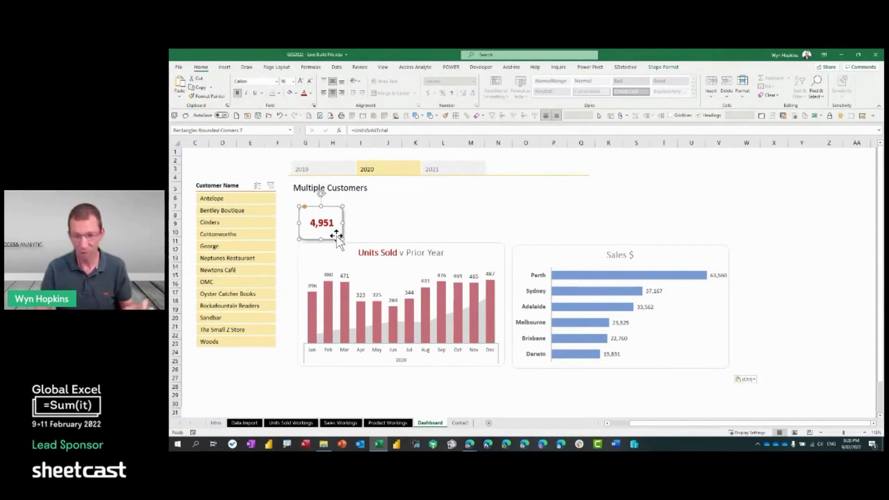
drag(337, 237, 551, 242)
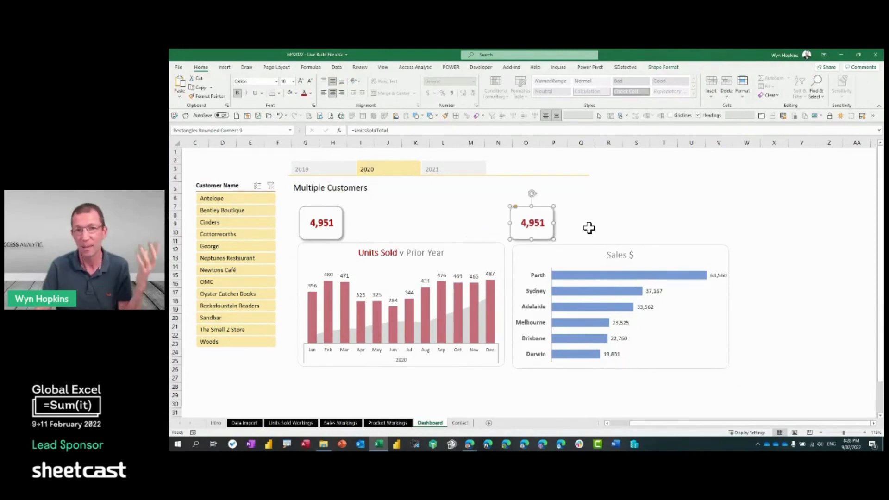
double_click(367, 129)
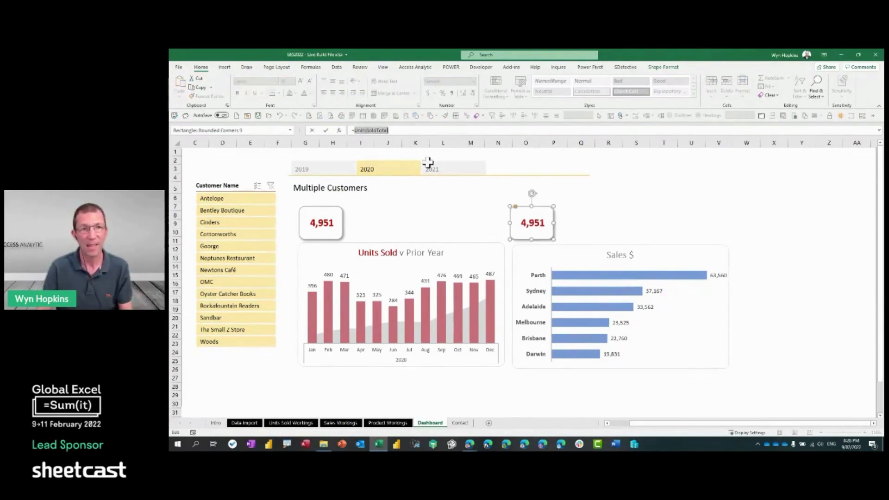
text(sTota)
key(Tab)
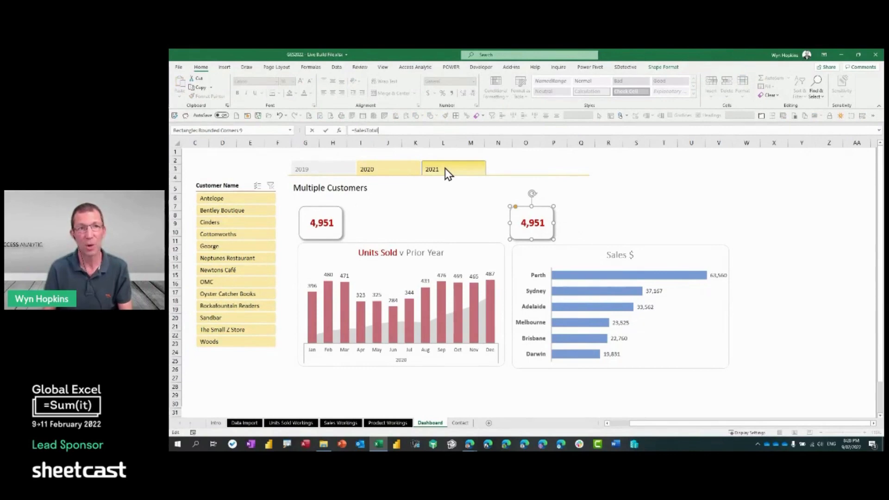
key(Return)
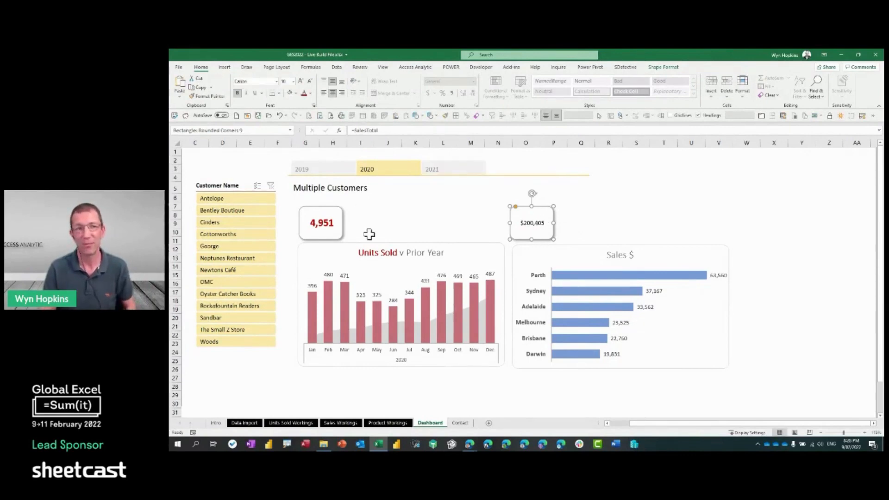
Copy the units sold card's formatting onto the sales total card and widen it to fit the full amount
click(336, 231)
click(223, 96)
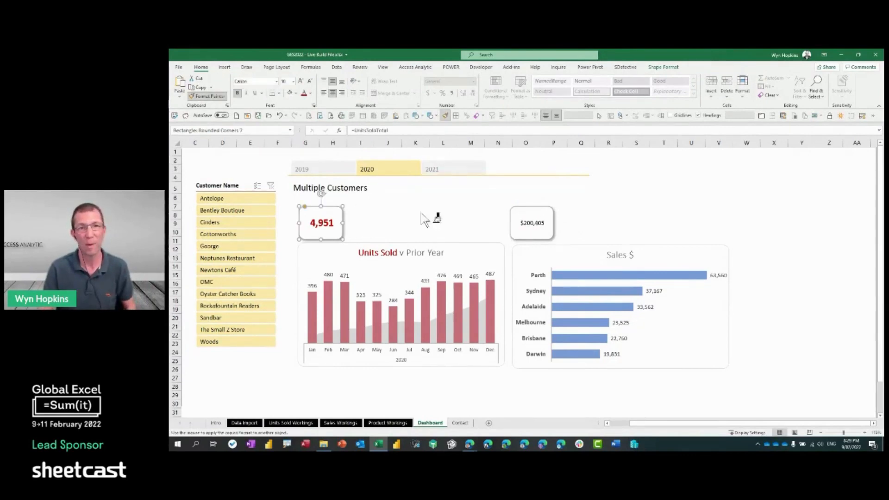
click(530, 231)
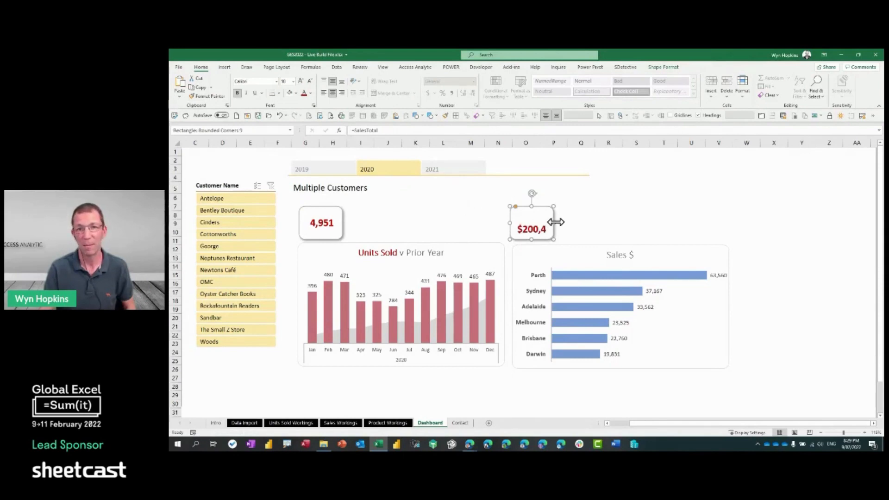
drag(554, 223, 566, 222)
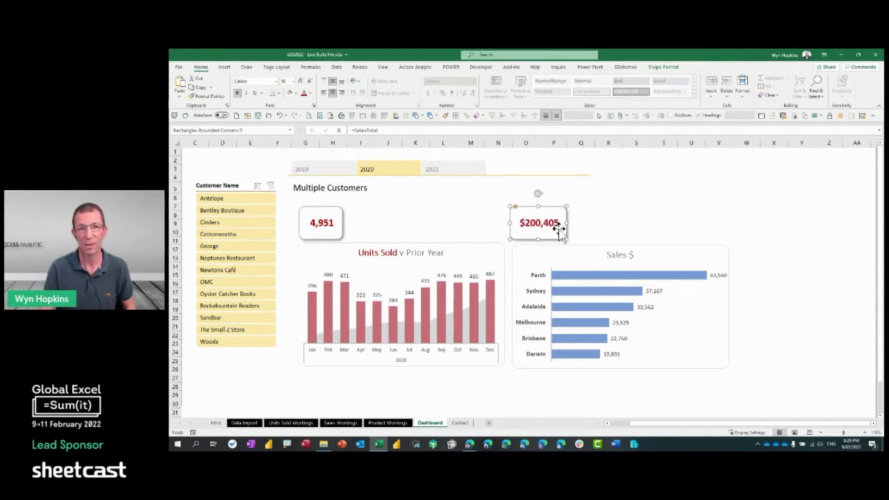
Change the sales total card's font colour to blue to match the Sales $ chart bars
click(310, 93)
click(332, 127)
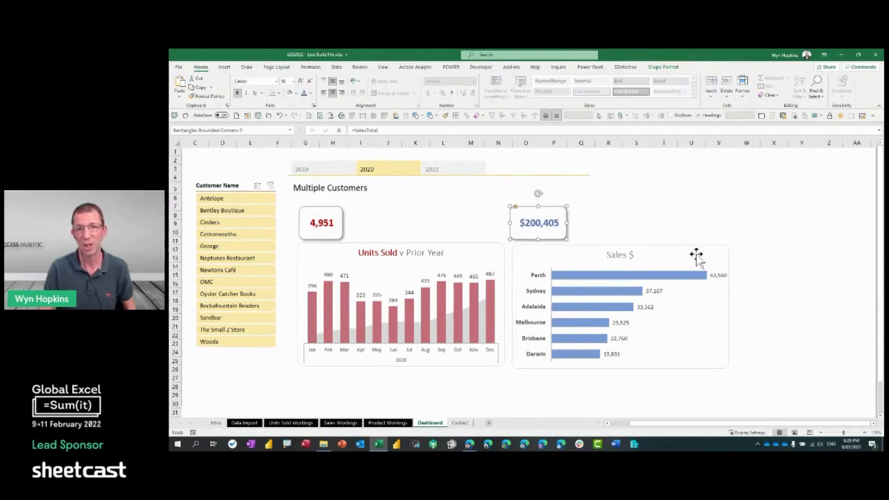
click(691, 232)
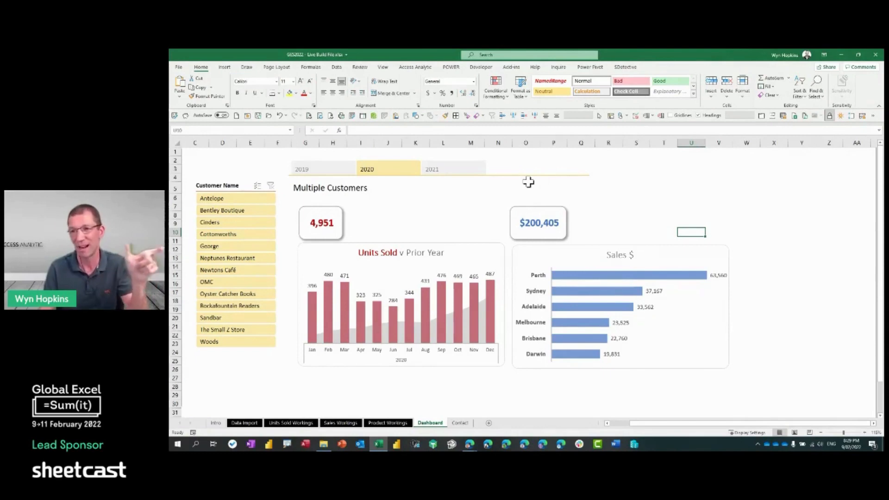
Switch the Year slicer through 2019, 2020 and 2021 and back to 2020 to check which visuals respond
click(603, 207)
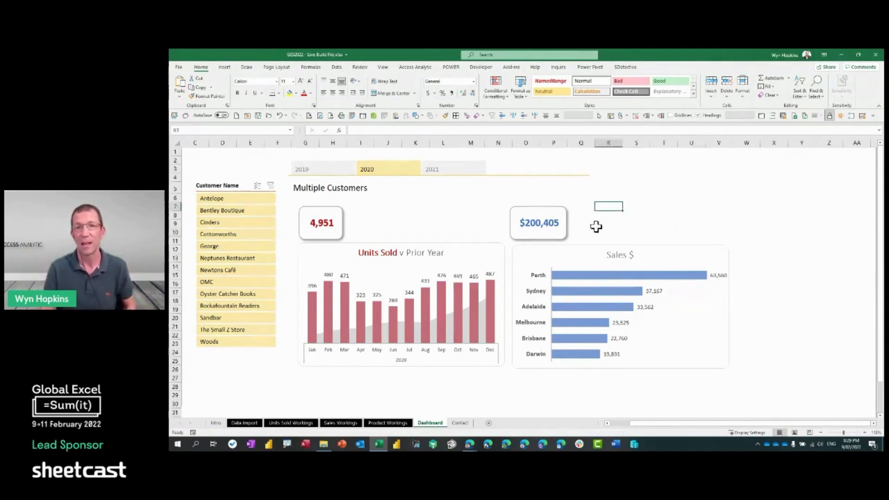
click(331, 172)
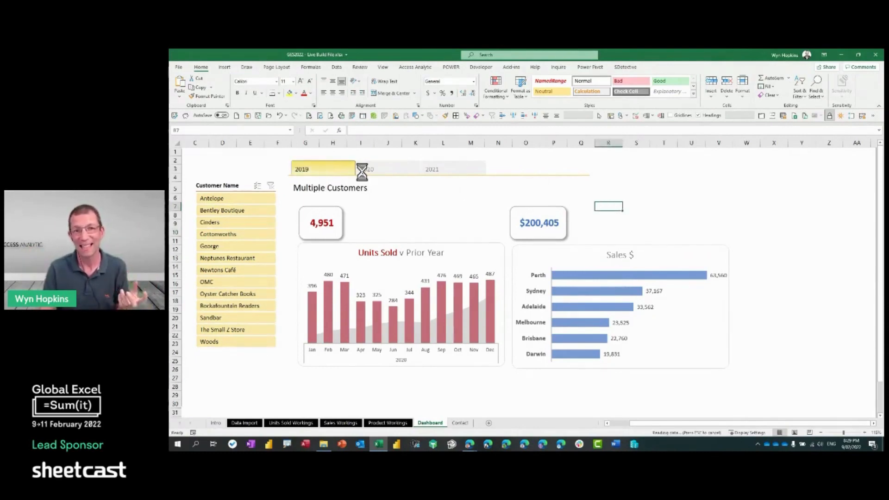
click(372, 171)
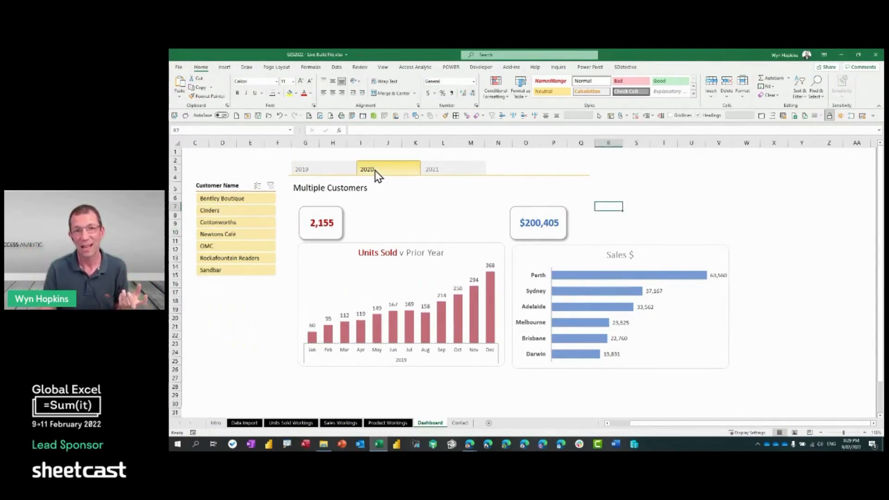
click(455, 172)
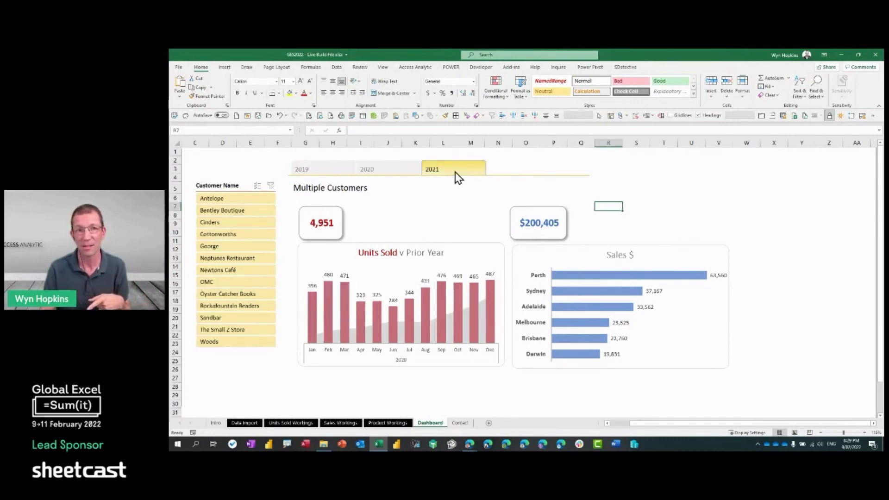
click(394, 168)
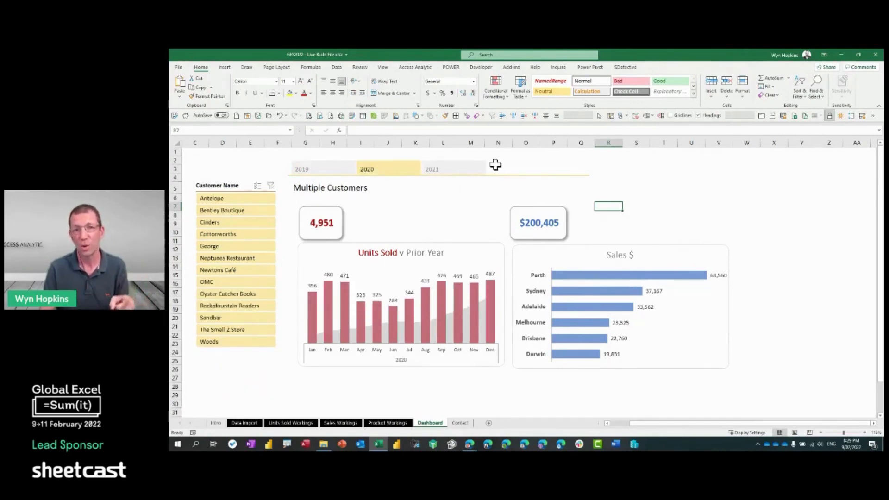
Connect the Sales $ chart to the Customer Name and Year slicers through Filter Connections
click(580, 250)
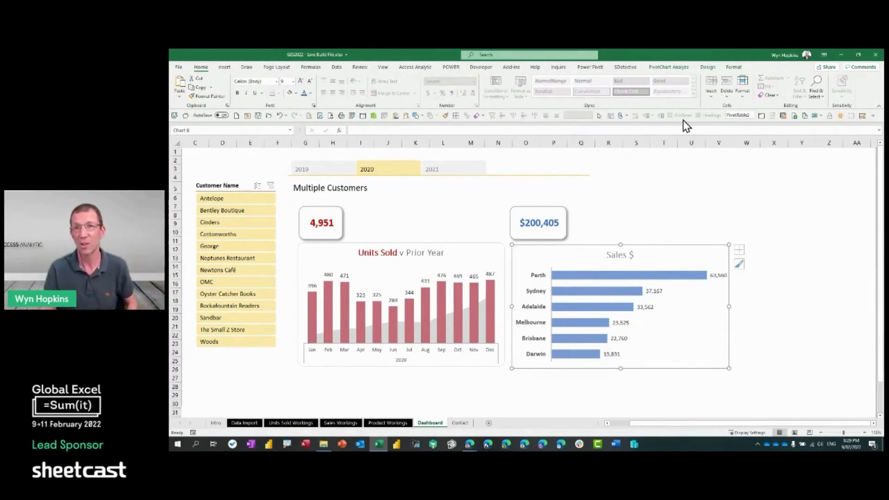
click(670, 69)
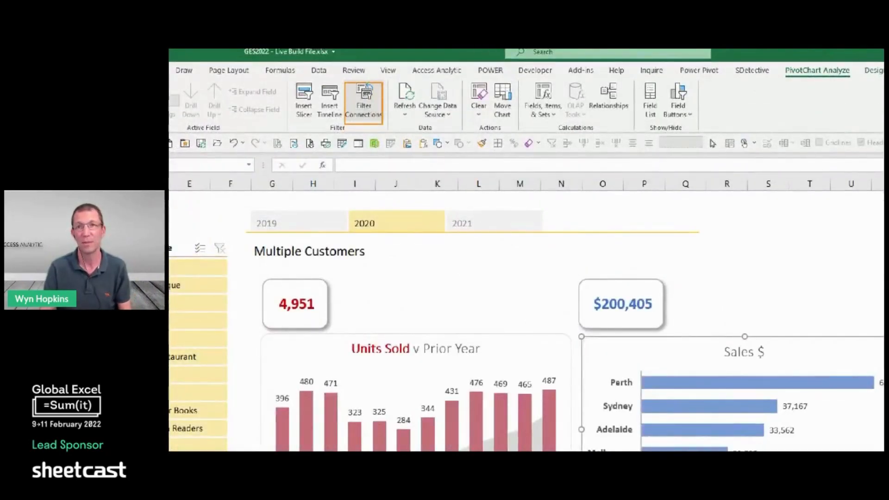
click(366, 103)
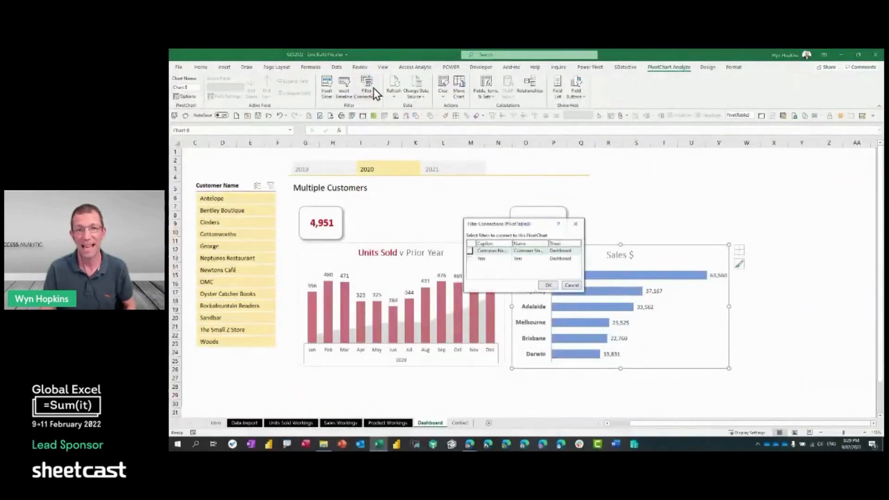
click(469, 251)
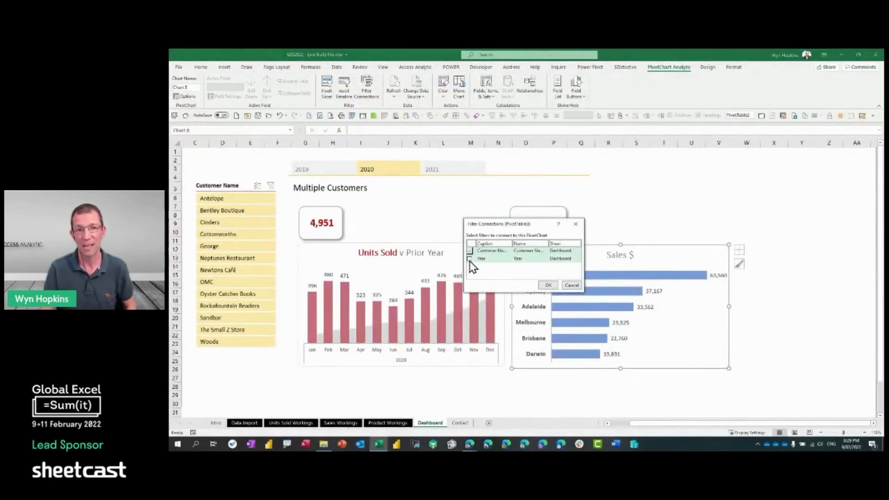
click(469, 258)
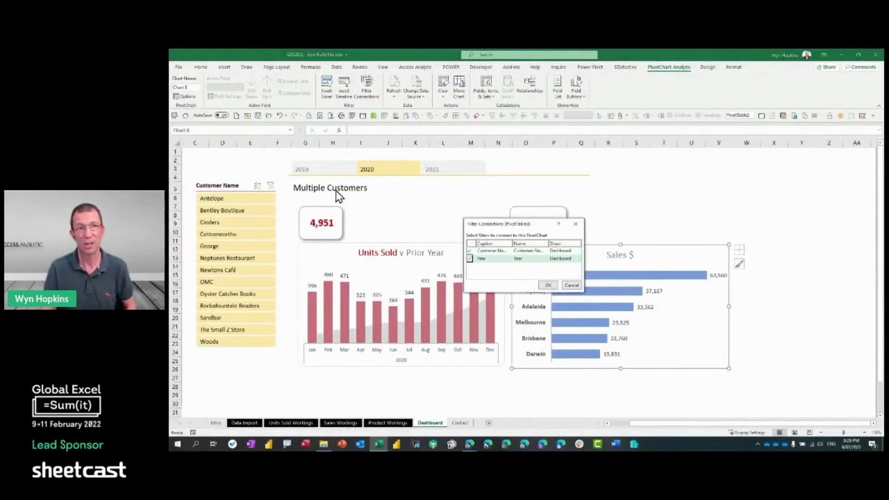
click(548, 285)
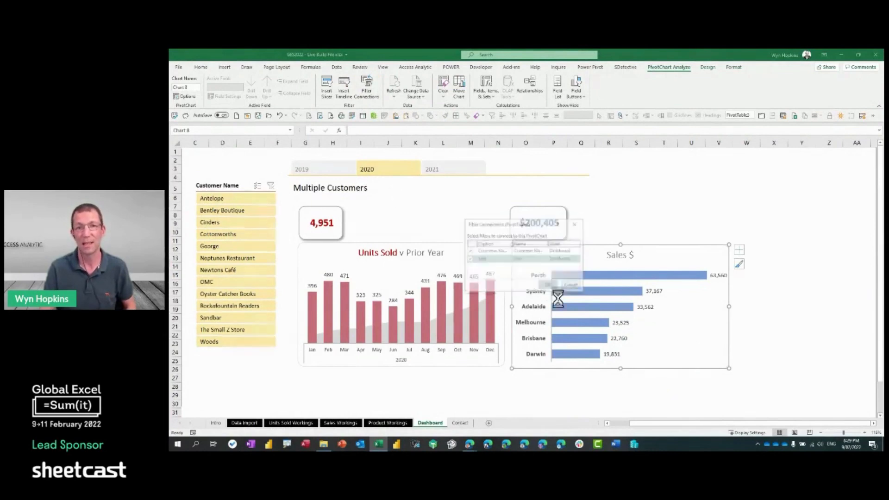
Test the slicers with Bentley Boutique and Cottonworths, clear the customer filter, and cycle the years back to 2020
click(223, 211)
click(228, 235)
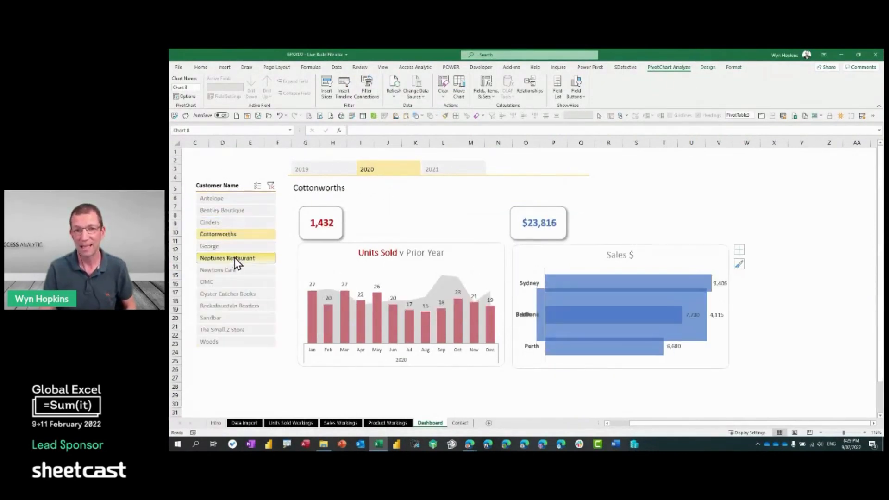
click(271, 185)
click(456, 170)
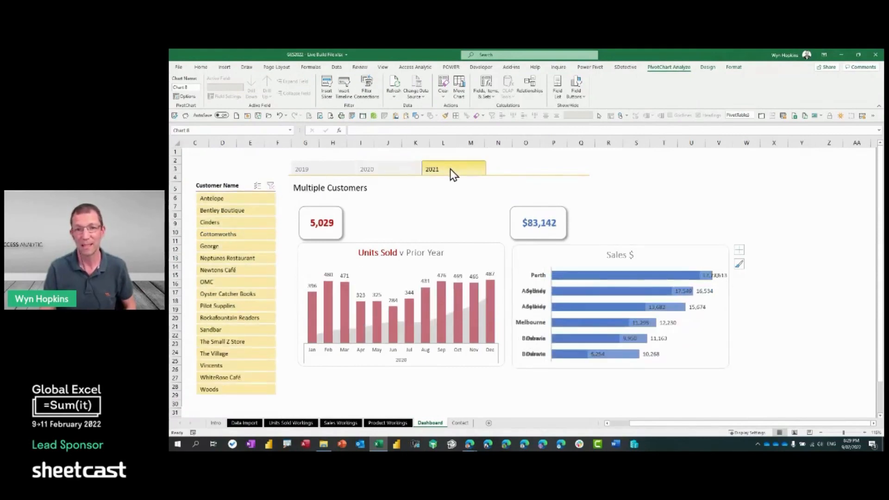
click(385, 170)
click(324, 169)
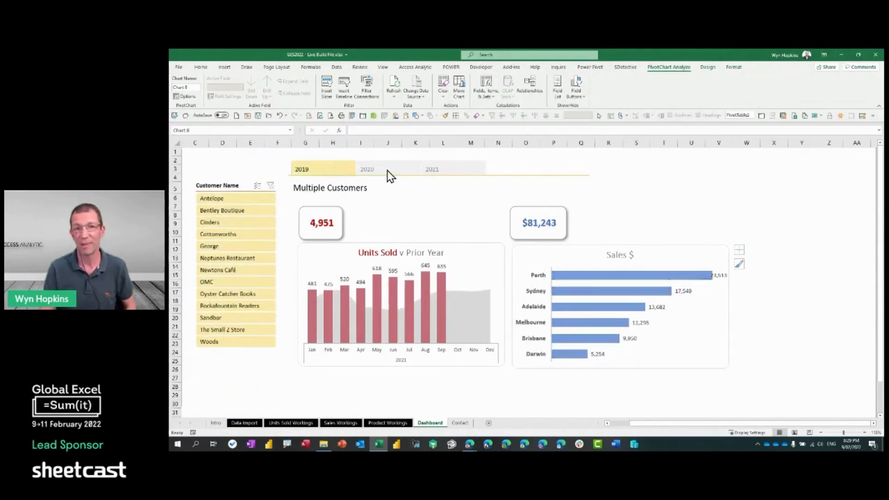
click(387, 171)
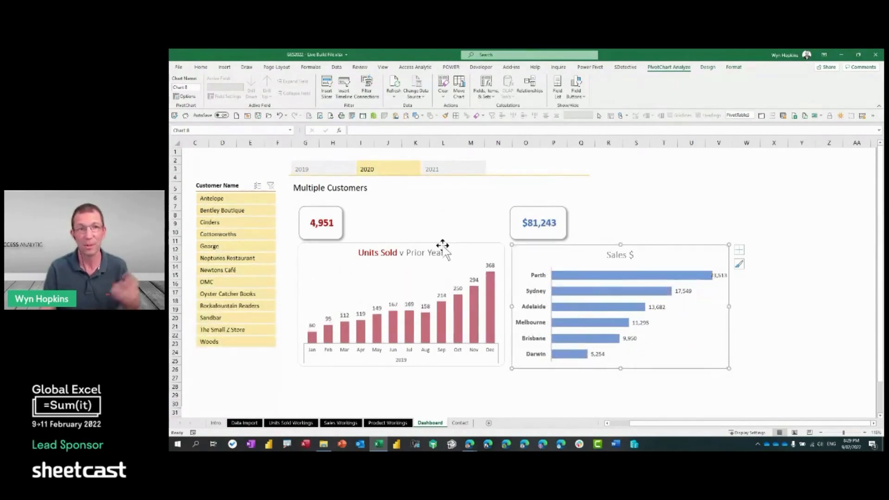
Save the workbook and open the Product Workings sheet to review the sample Product panel
click(258, 115)
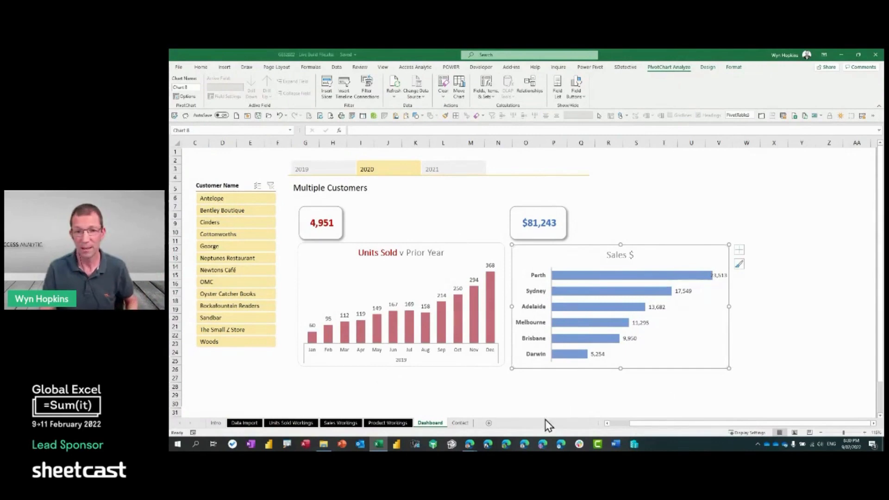
drag(635, 423, 597, 424)
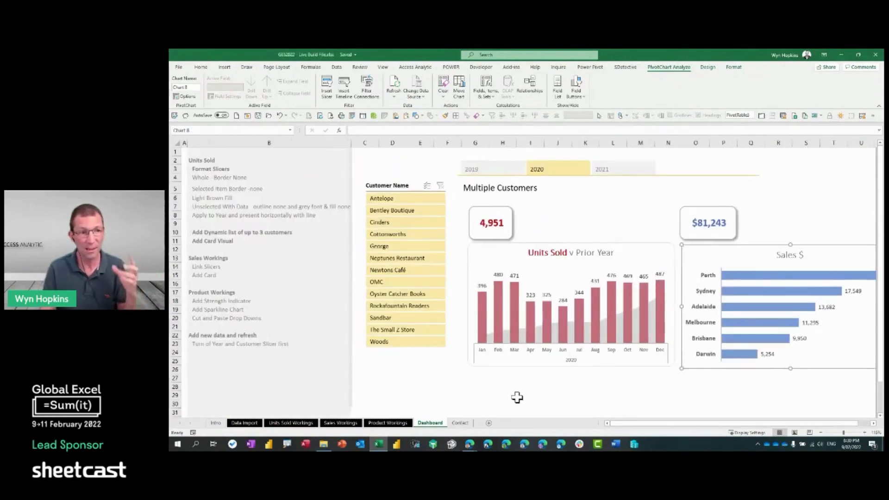
click(388, 423)
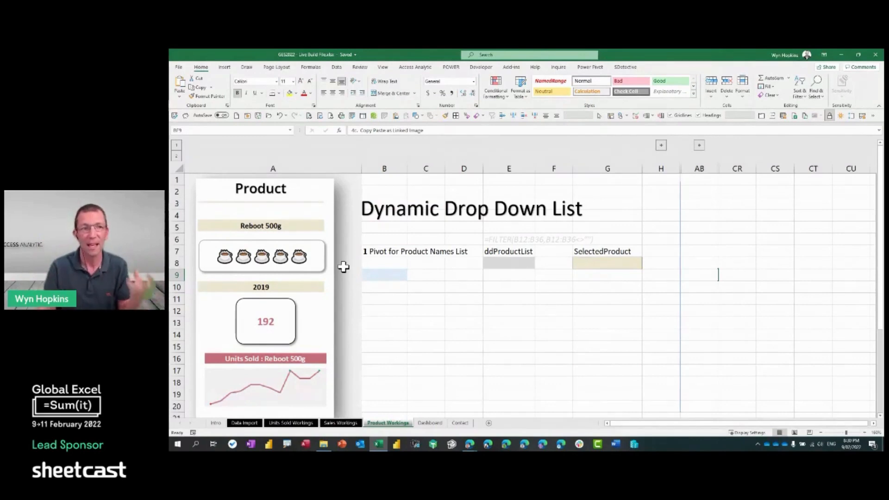
scroll(288, 290, down, 1)
scroll(289, 290, up, 1)
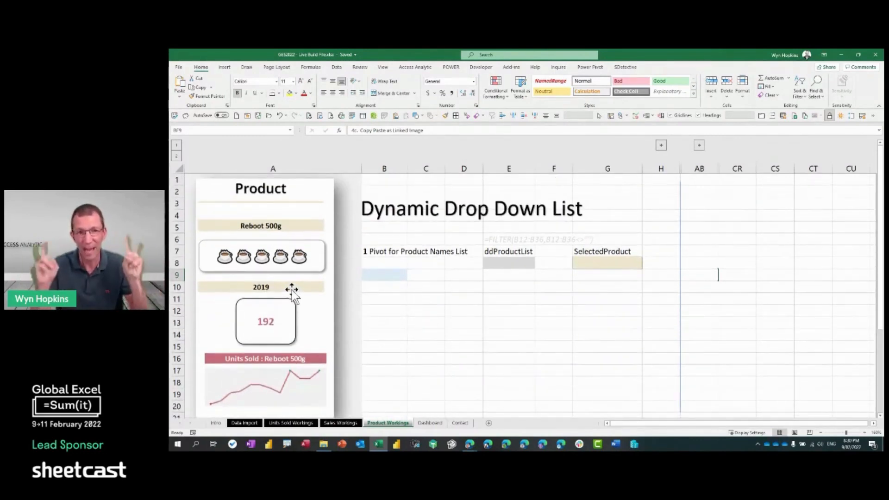
scroll(375, 276, down, 1)
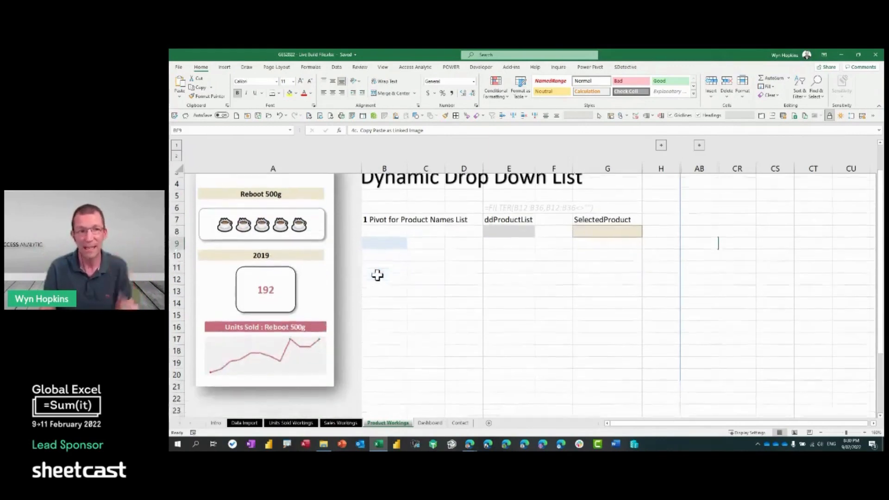
Insert a Data Model PivotTable in cell B9 of Product Workings with Product Name from ProductTable as its rows
click(388, 239)
scroll(378, 256, up, 1)
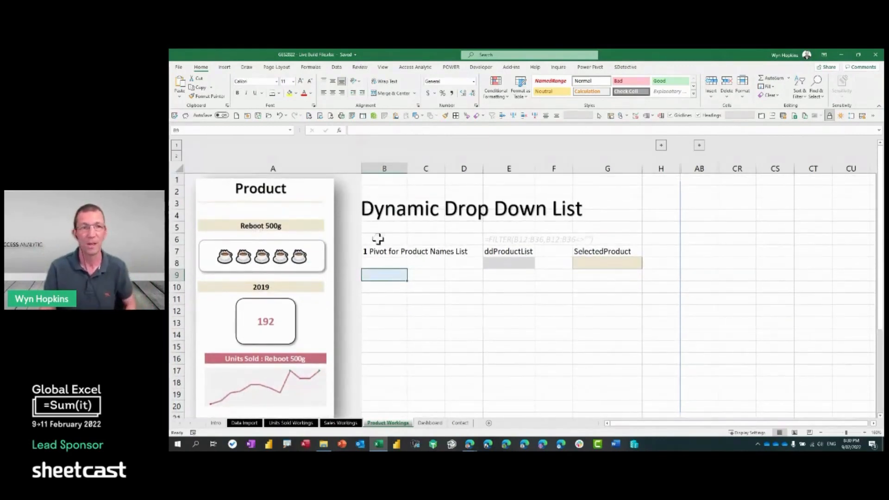
click(224, 67)
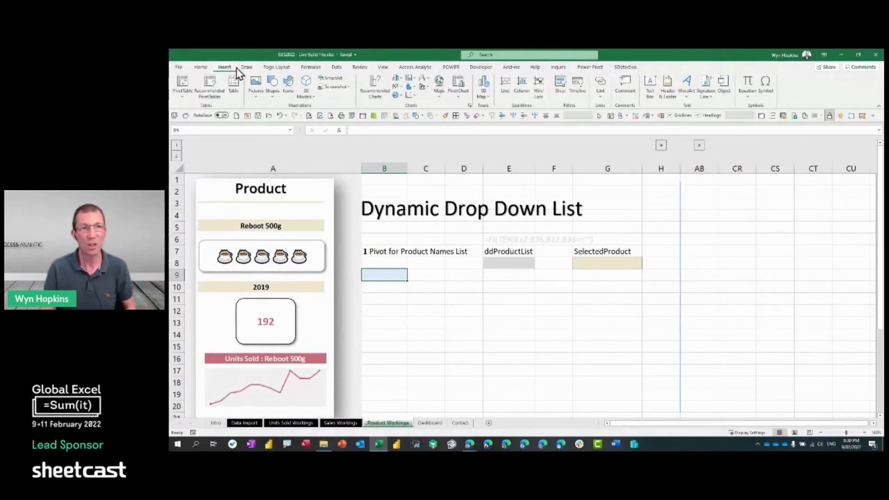
click(185, 87)
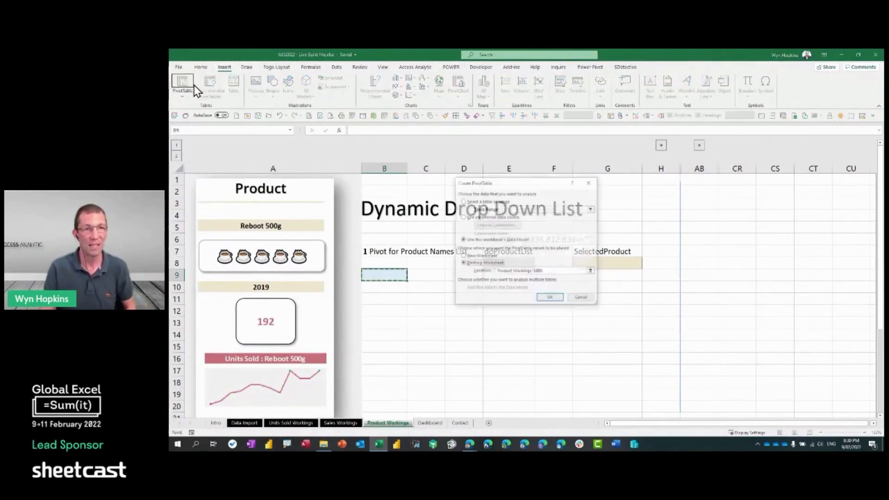
click(550, 298)
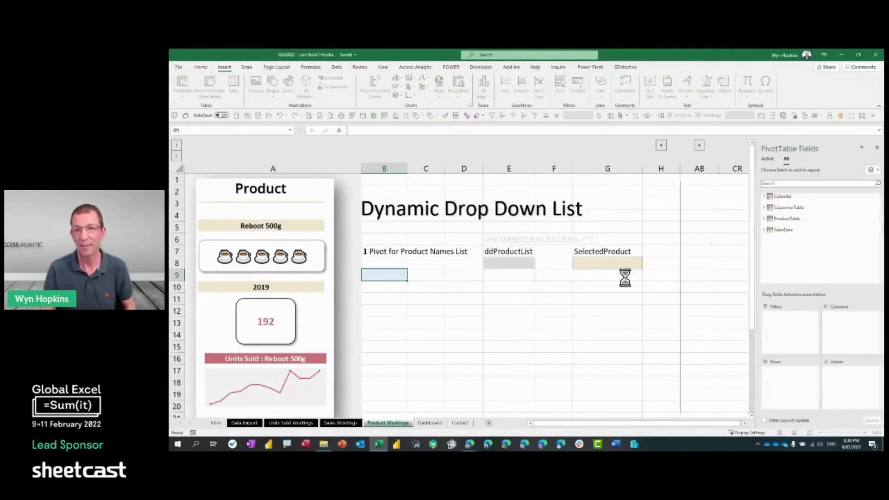
click(761, 218)
drag(801, 232, 792, 395)
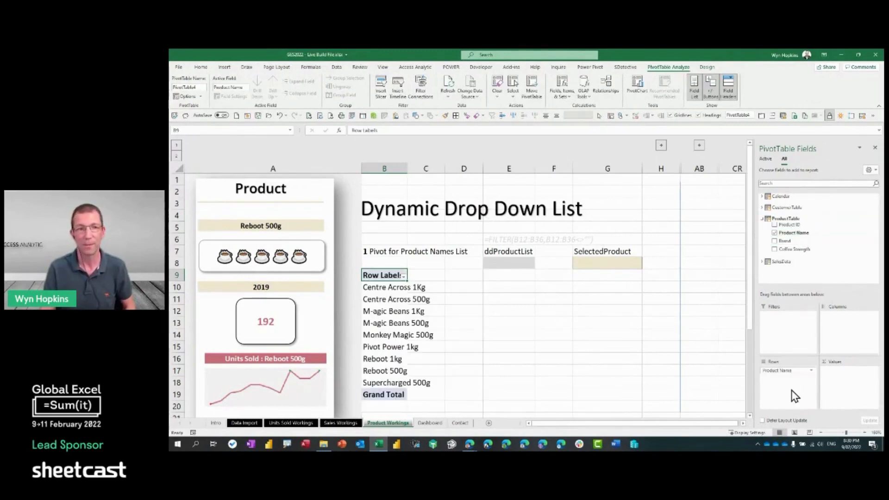
Remove the grand total from the product names PivotTable and check the empty cells beneath its list
right_click(379, 396)
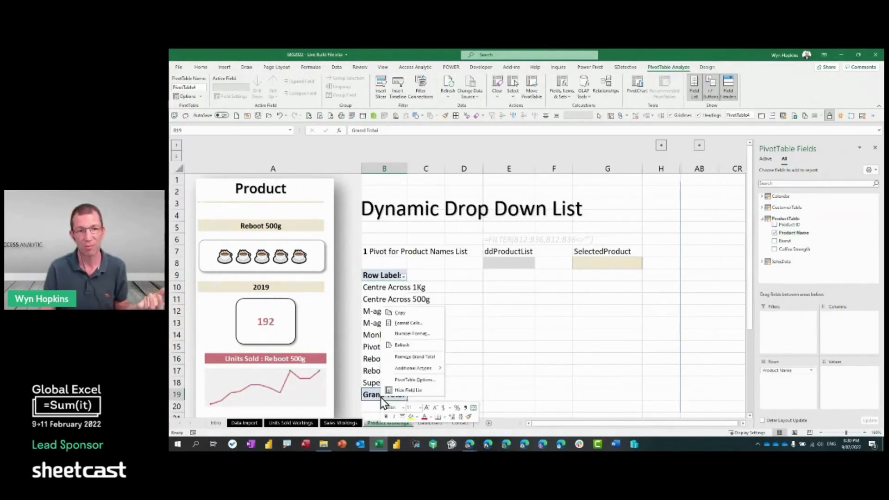
click(412, 360)
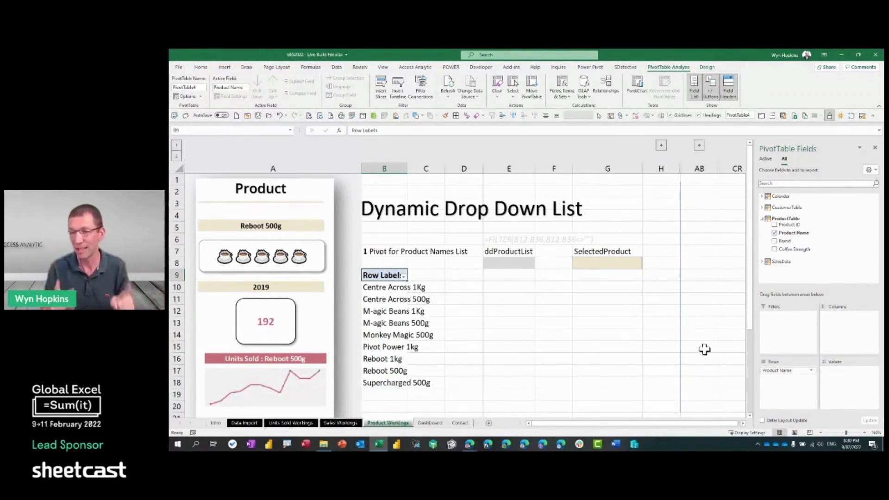
scroll(442, 322, down, 1)
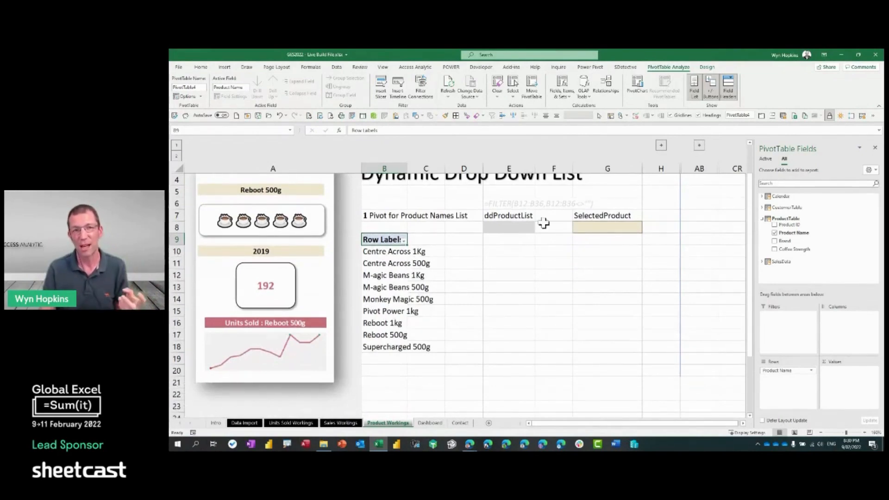
drag(376, 251, 383, 388)
scroll(379, 300, down, 1)
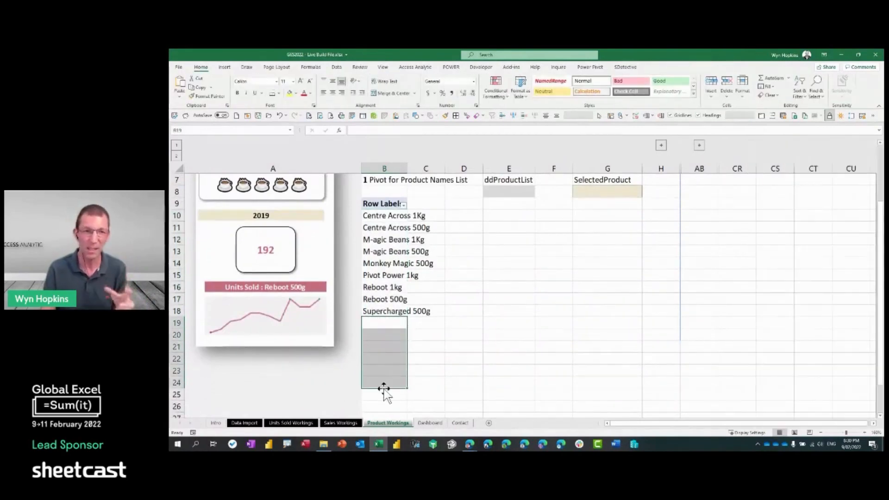
scroll(383, 387, up, 1)
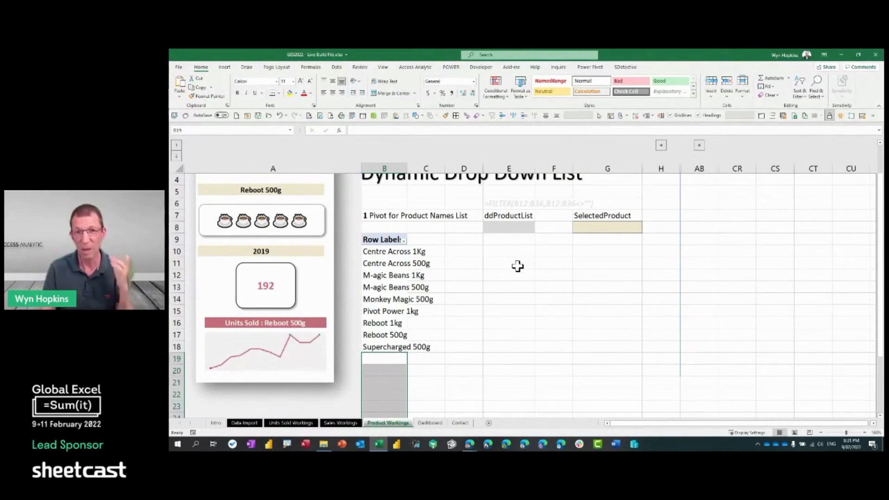
Enter the formula =FILTER(B10:B200,B10:B200<>"") in cell E8 under ddProductList
click(518, 227)
text(=filter)
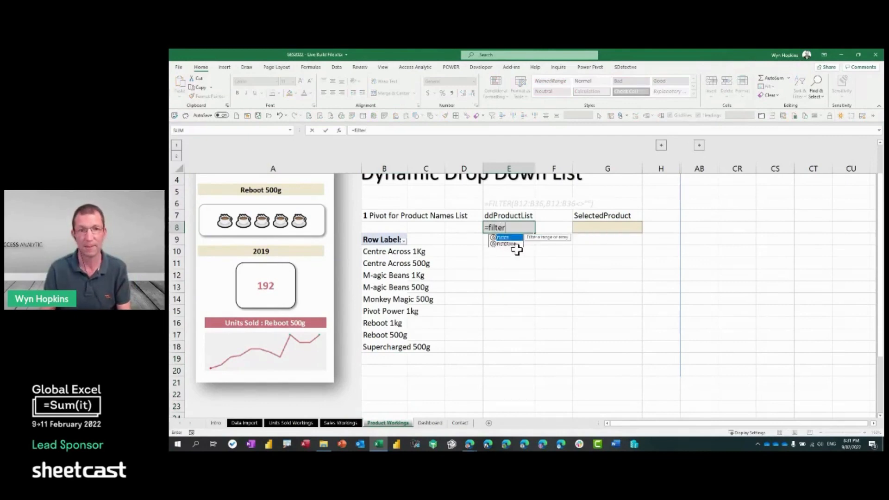
key(Tab)
drag(393, 252, 372, 373)
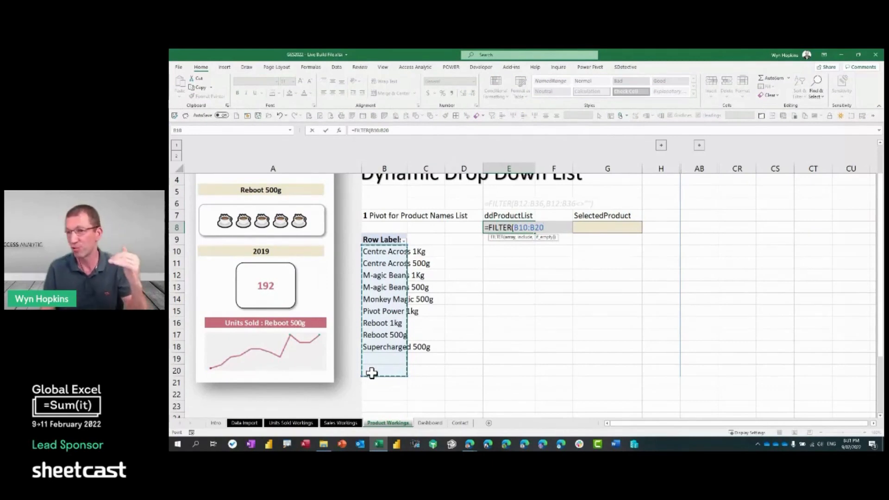
text(0,)
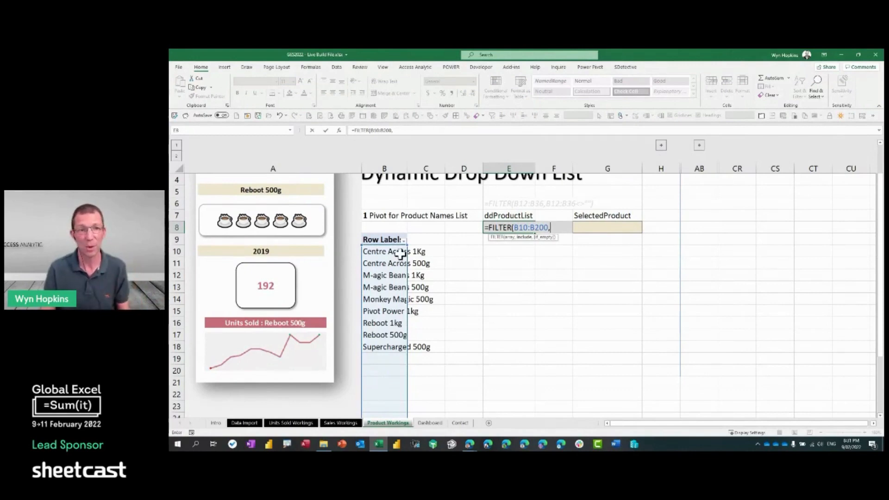
drag(400, 254, 390, 367)
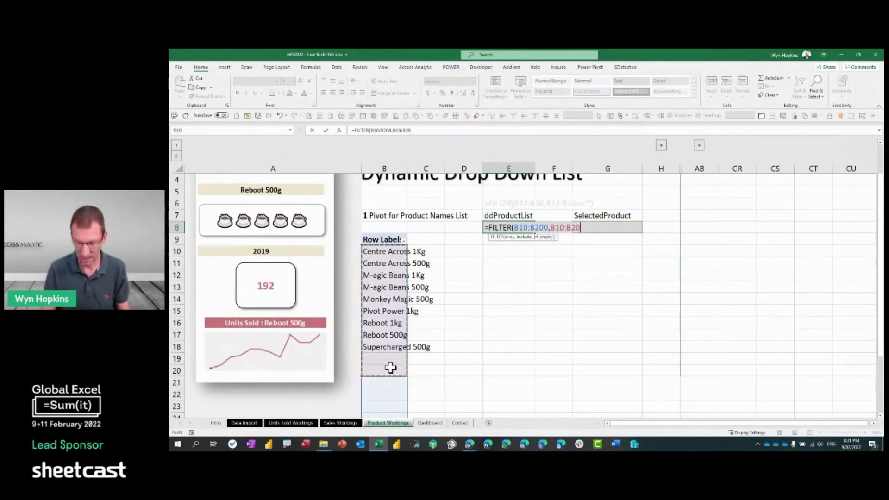
text(0<>")
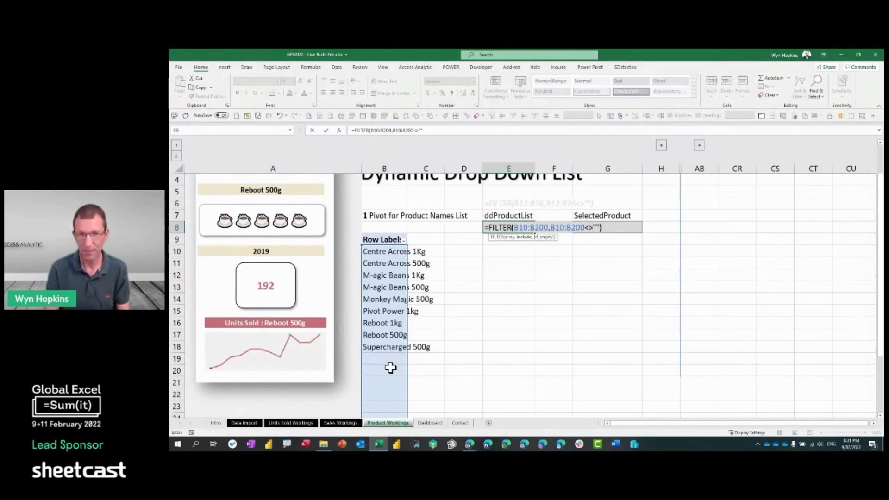
key(Return)
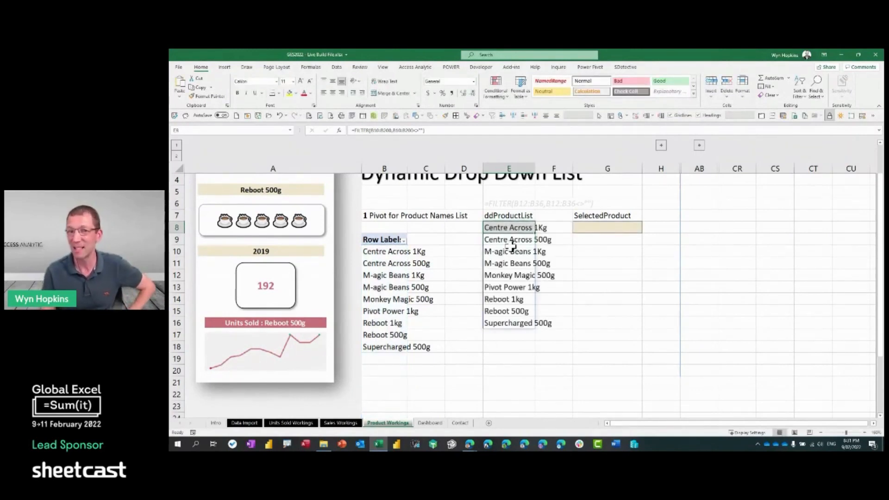
Test the filtered list with a sample name in B19, directly below the PivotTable, and delete the entry
click(388, 356)
text(Wyn)
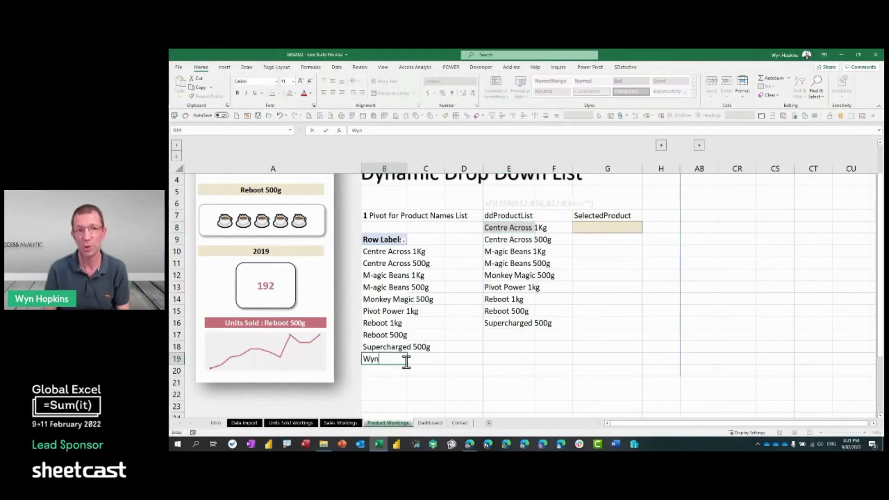
key(Return)
click(406, 361)
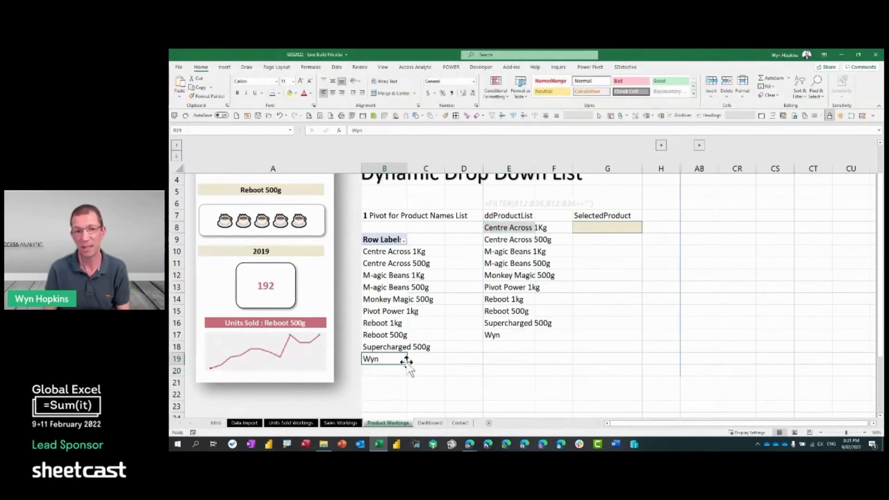
key(Delete)
Test the filtered list with a sample name in B21, leaving blank rows below the PivotTable, and delete the entry
key(Up)
key(Up)
key(Right)
key(Right)
key(Right)
click(406, 362)
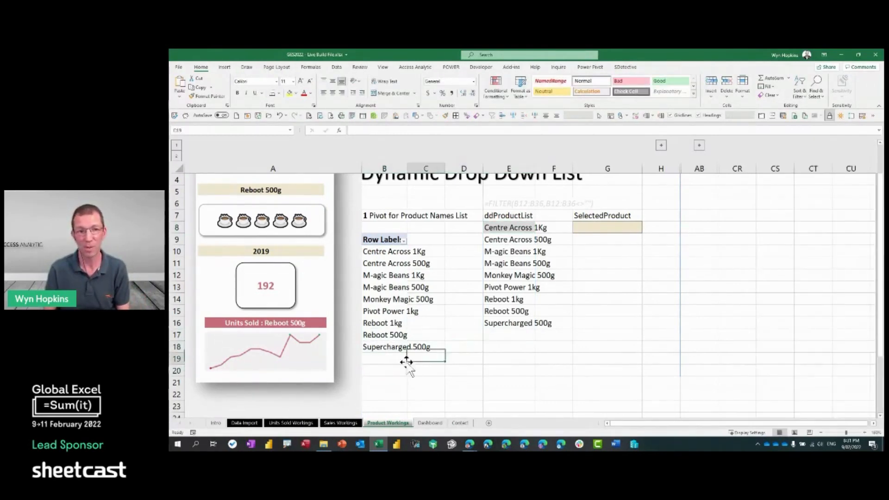
key(Down)
key(Down)
text(W)
key(Return)
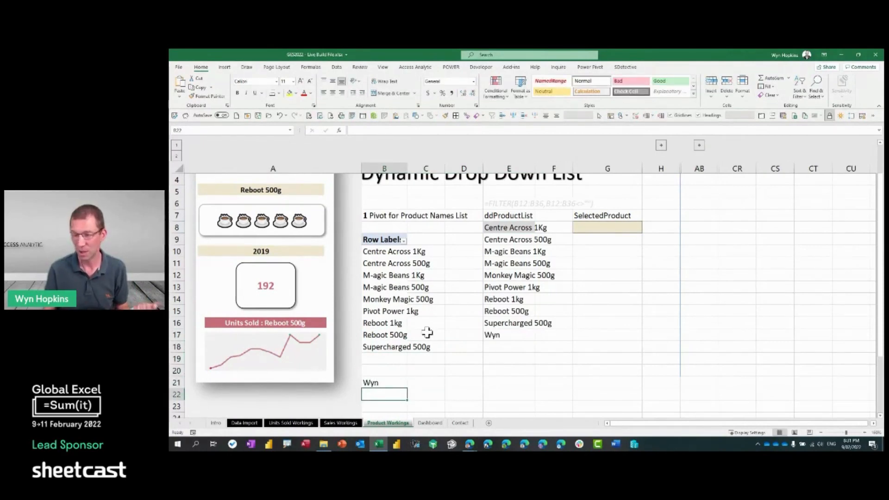
key(Up)
key(Delete)
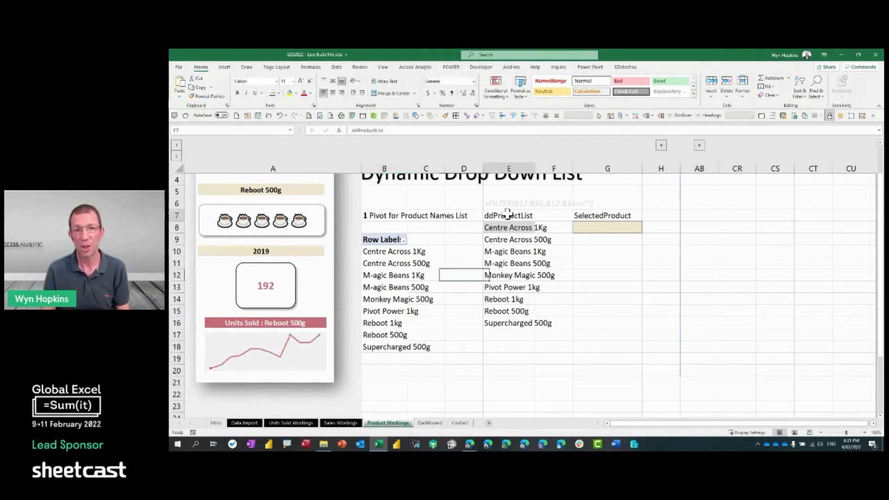
Apply the NamedRange cell style to the ddProductList heading in E7
click(507, 215)
click(550, 81)
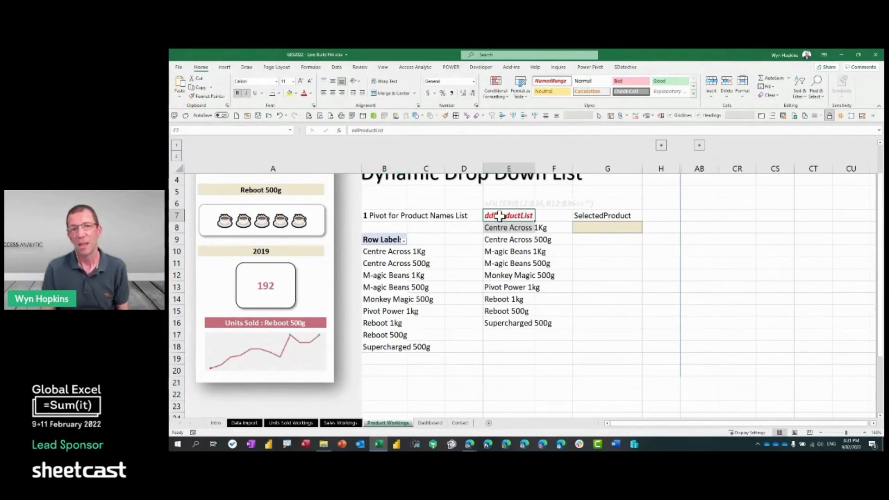
click(504, 226)
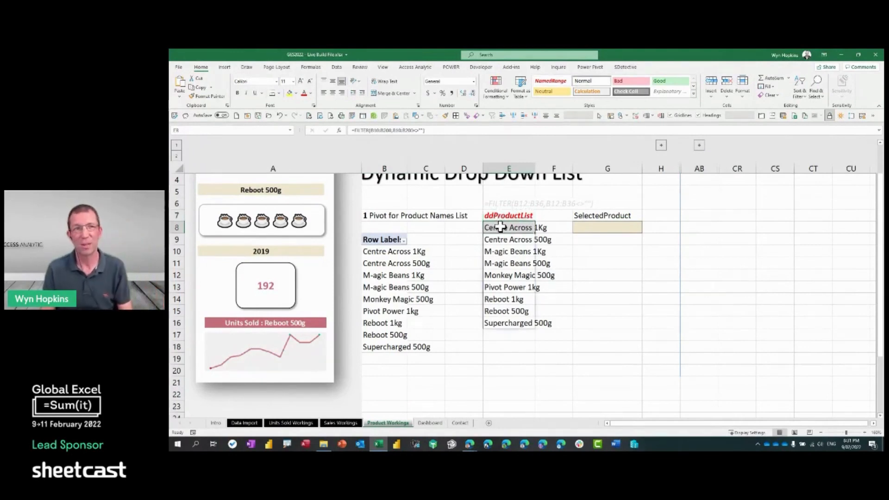
Try the spill reference =E8# in cell G10 and cancel the entry
click(632, 252)
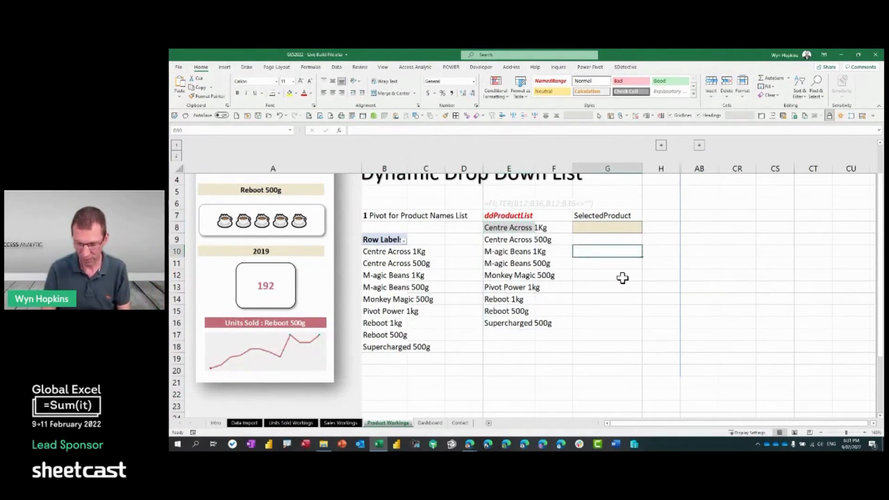
text(=)
click(516, 226)
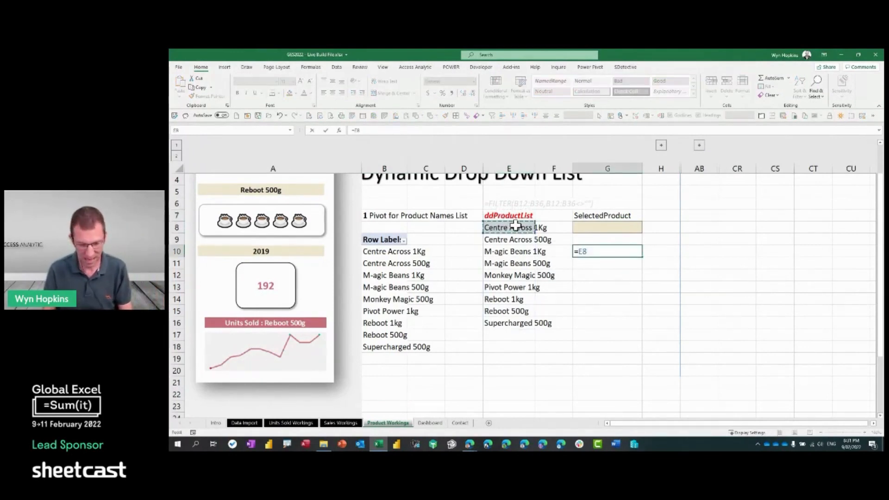
text(#)
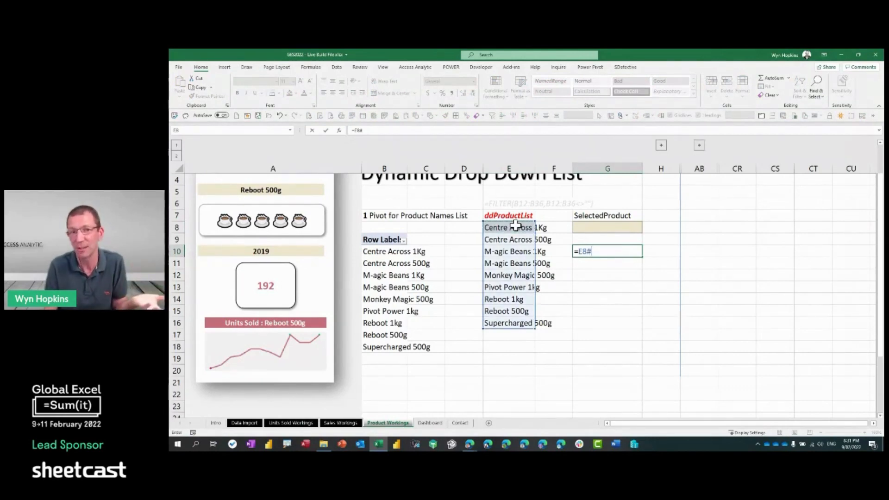
key(BackSpace)
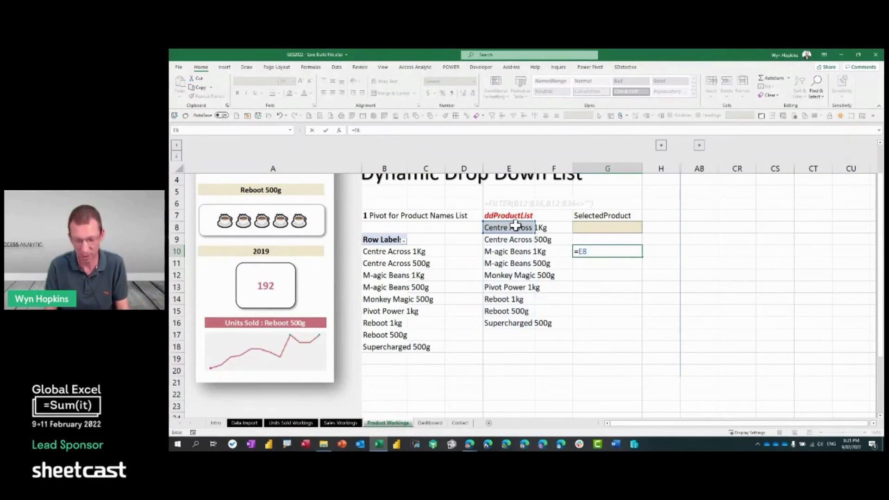
text(#)
key(Escape)
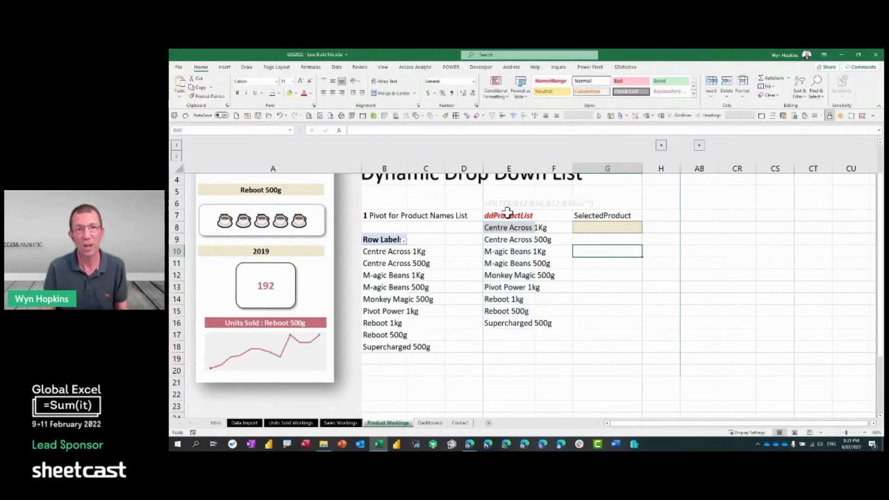
Define the workbook name ddProductList from the E7 heading, referring to the spilled range $E$8# on Product Workings
click(507, 214)
click(322, 68)
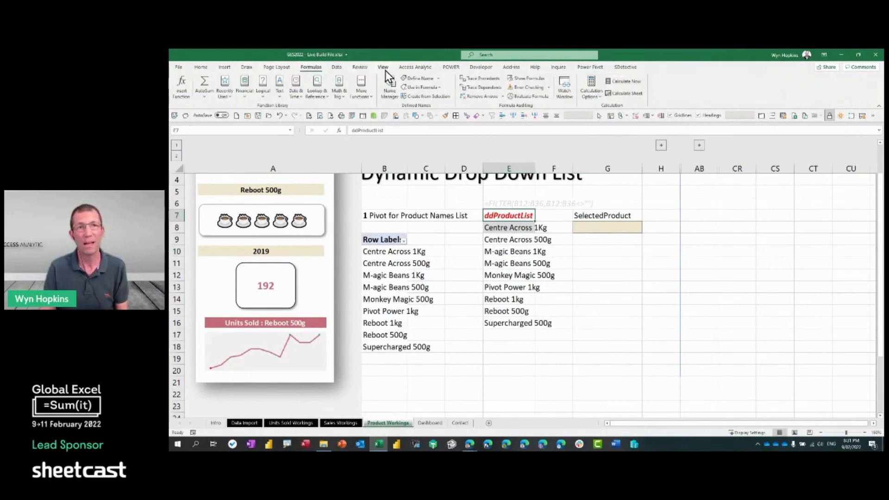
click(422, 80)
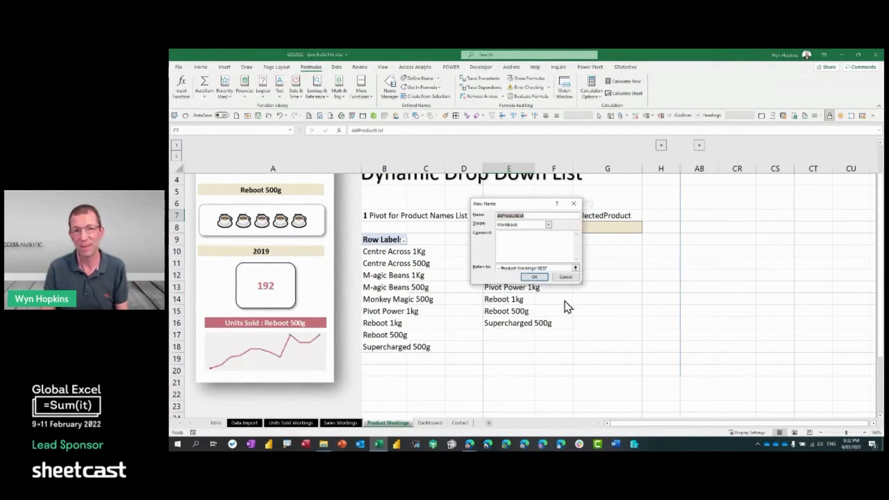
click(575, 268)
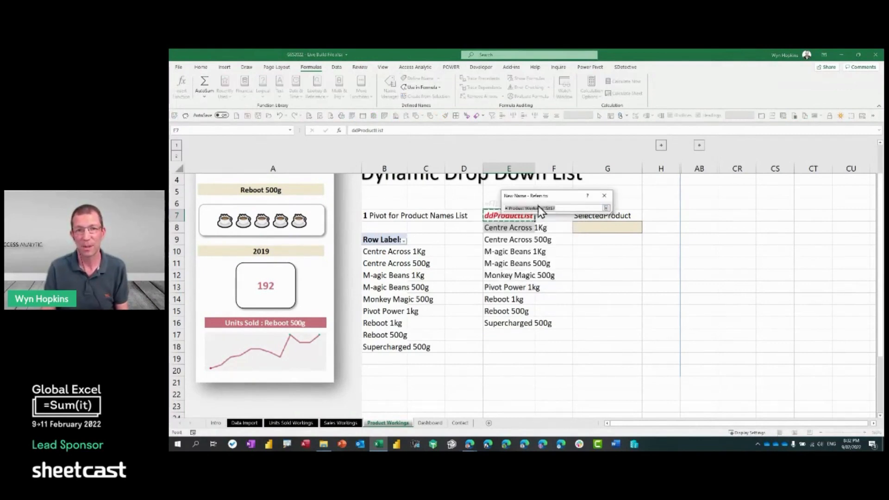
click(517, 230)
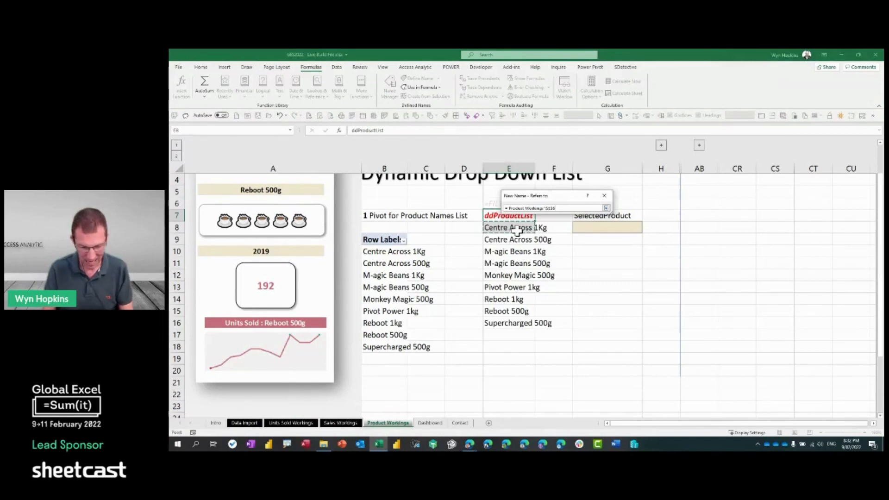
text(#)
key(Return)
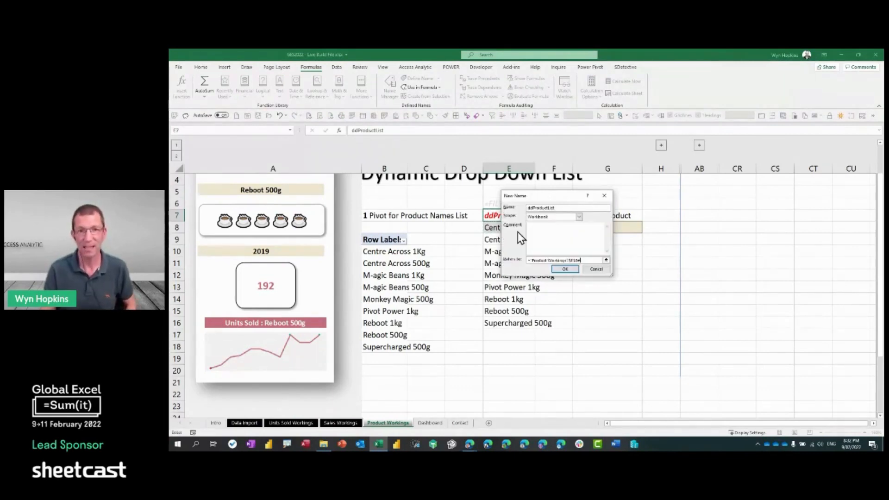
click(565, 271)
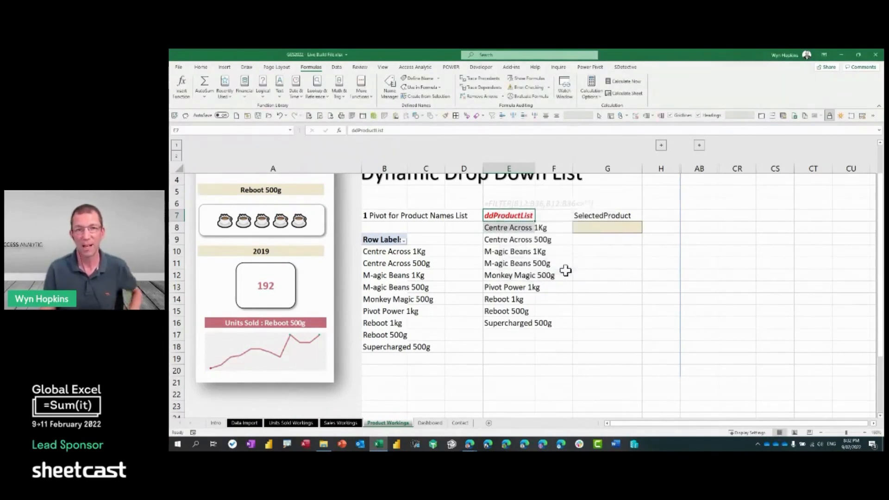
Test the defined name by entering =ddProductList in cell G11, and delete the formula
click(610, 263)
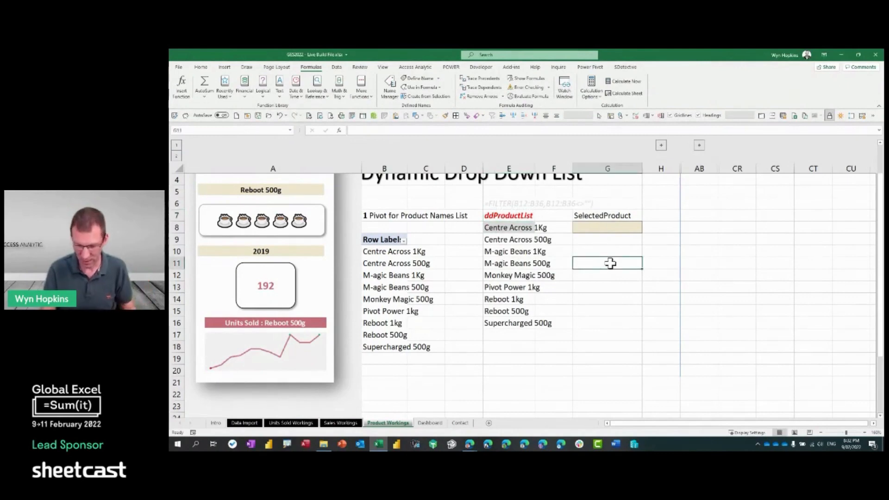
text(=ddp)
key(Tab)
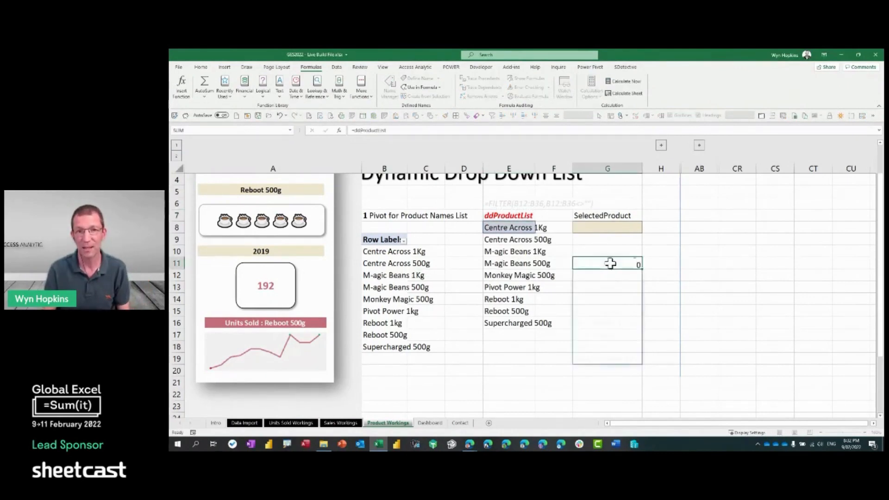
key(Return)
key(Delete)
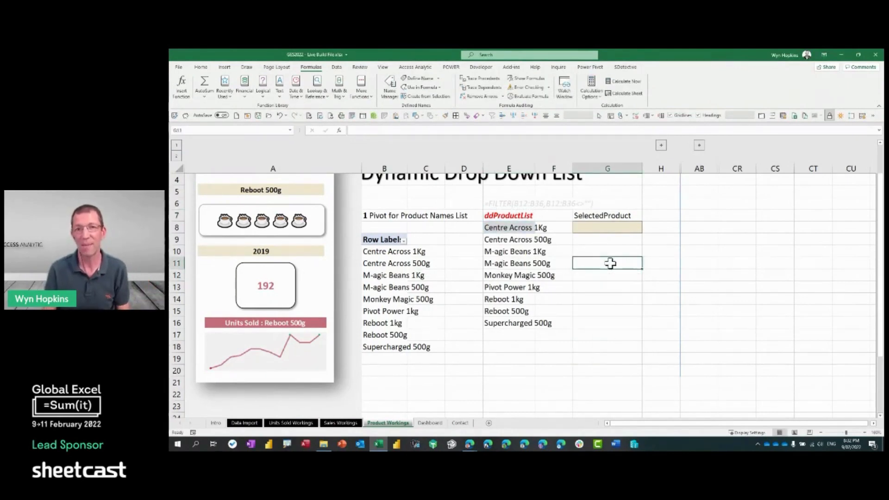
Add a List data validation to G8 with the source =ddProductList, and choose Centre Across 1Kg from its drop-down
click(599, 224)
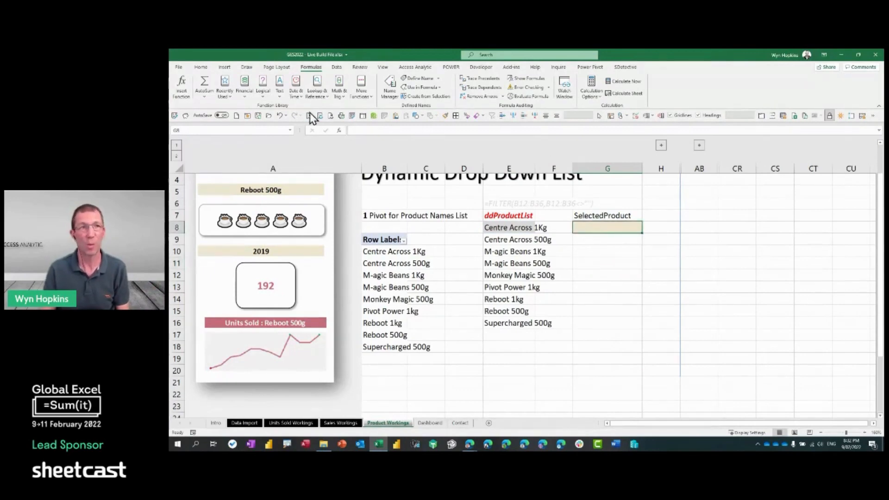
click(246, 67)
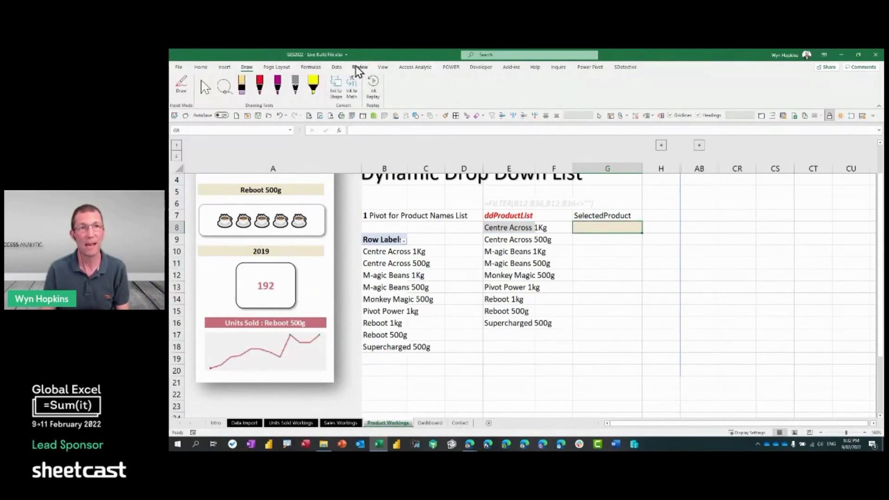
click(336, 67)
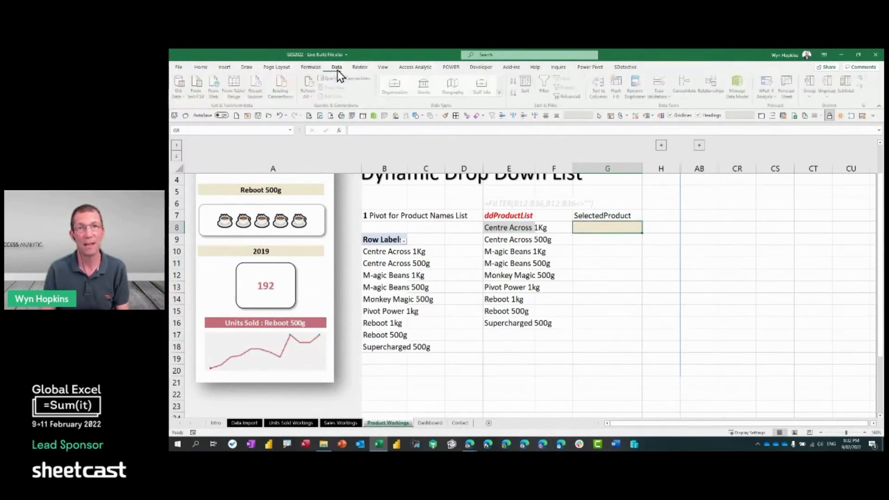
click(660, 88)
click(516, 217)
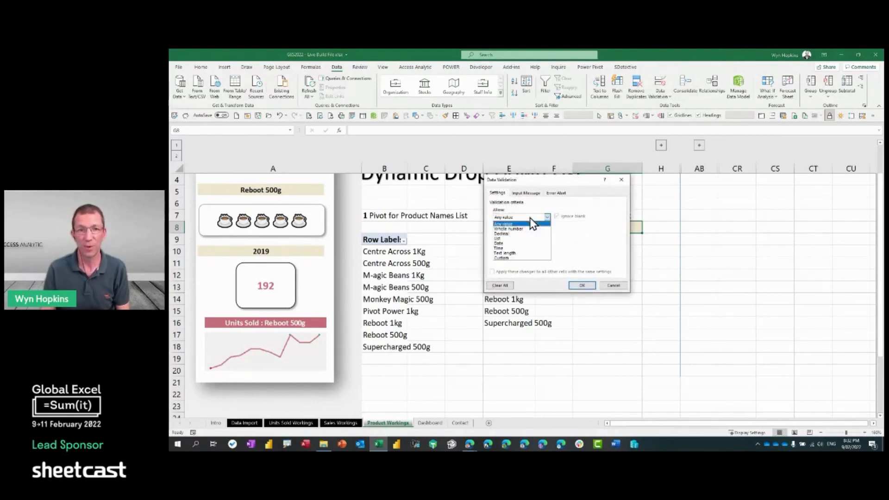
click(509, 237)
drag(549, 179, 666, 187)
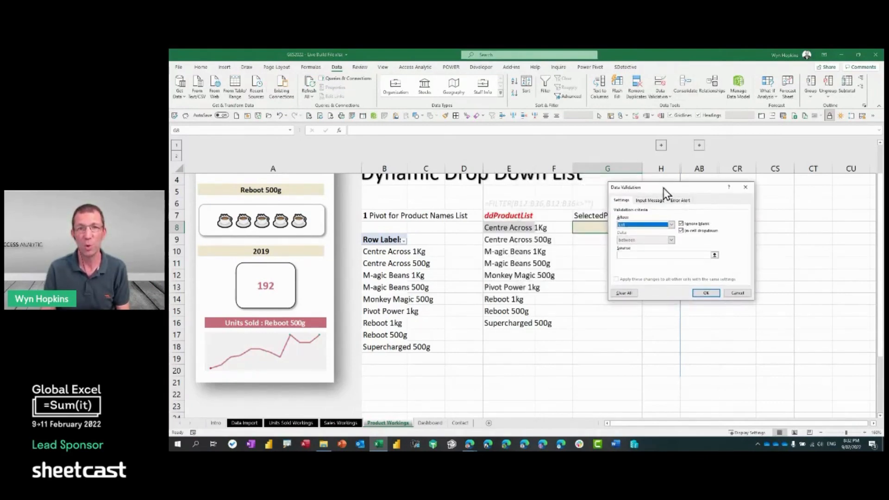
click(658, 255)
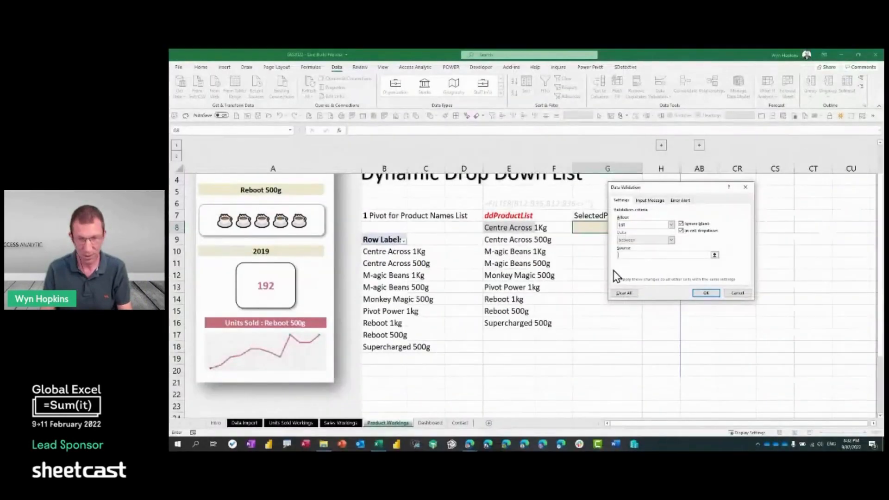
key(F3)
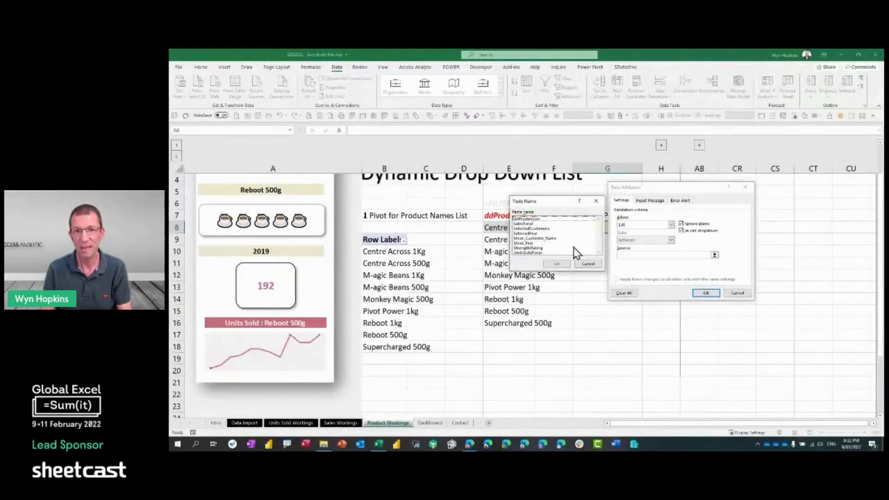
double_click(526, 219)
click(702, 292)
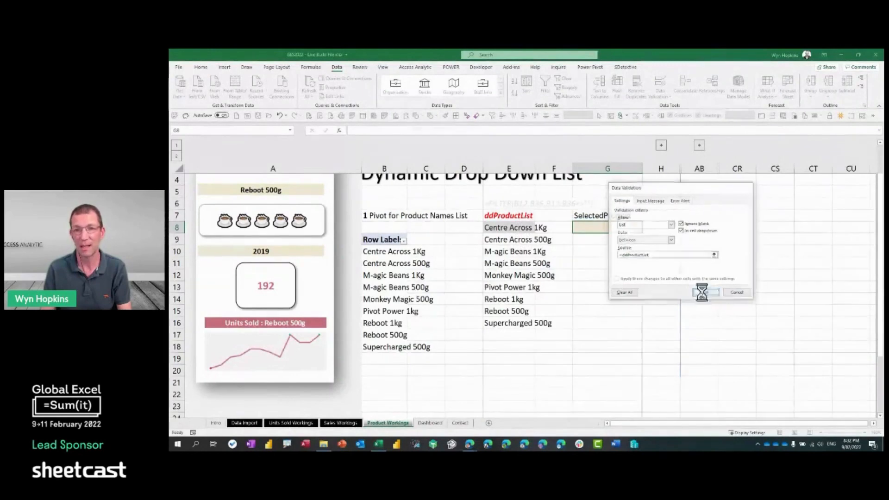
click(645, 229)
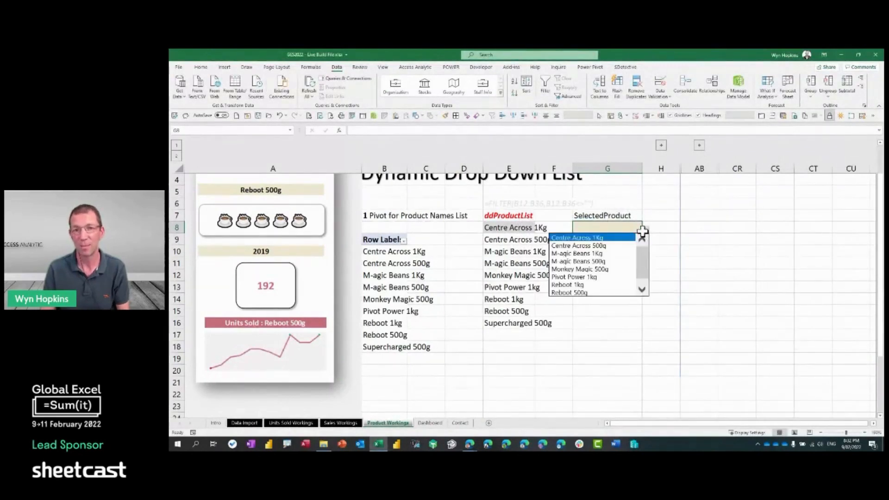
click(595, 237)
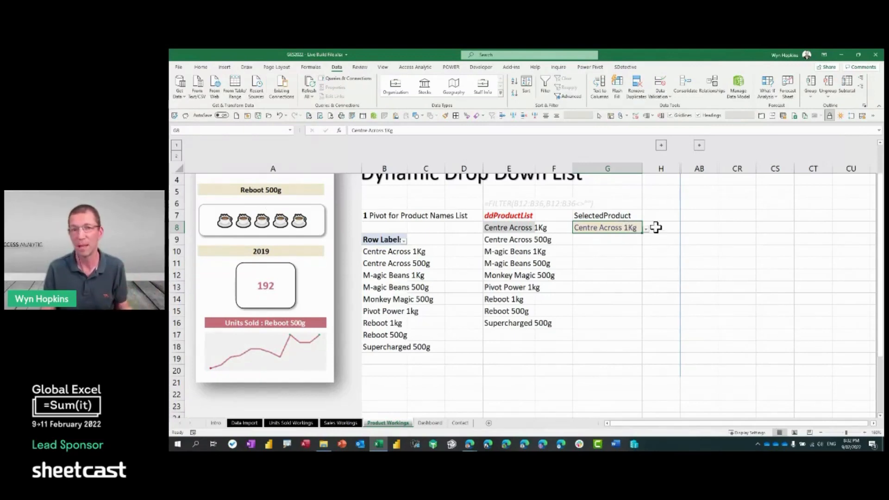
Apply the NamedRange cell style to the SelectedProduct heading in G7
click(619, 216)
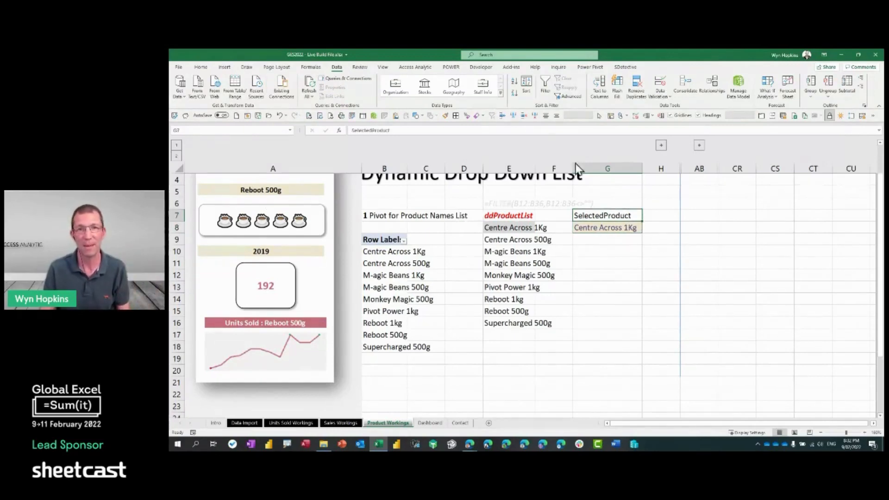
click(201, 68)
click(545, 81)
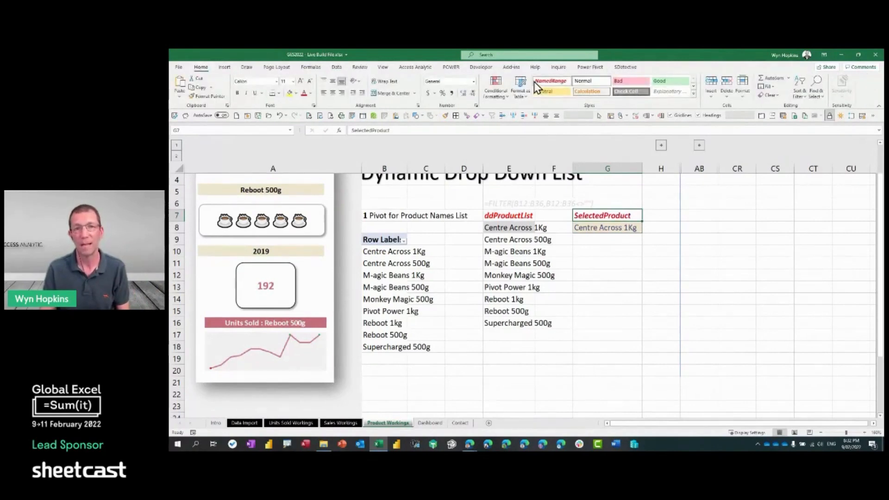
Define a name for cell G8 from its SelectedProduct heading in G7
drag(623, 216, 625, 230)
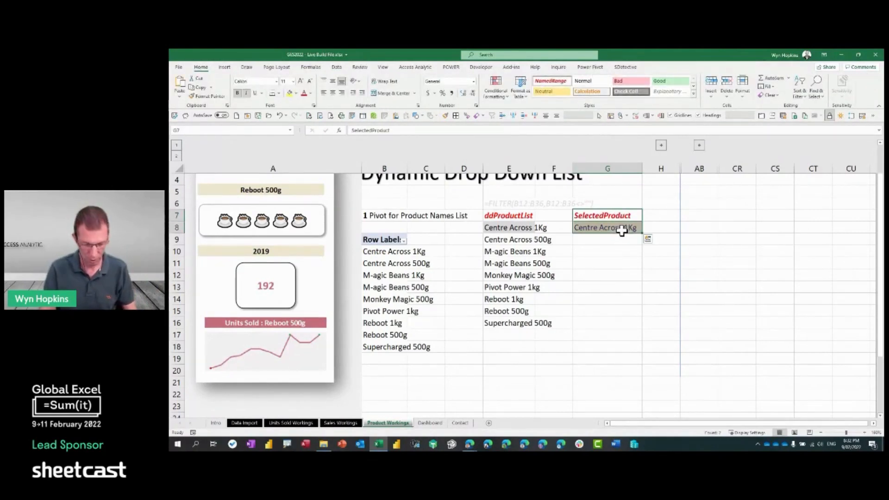
key(ctrl+shift+F3)
click(679, 266)
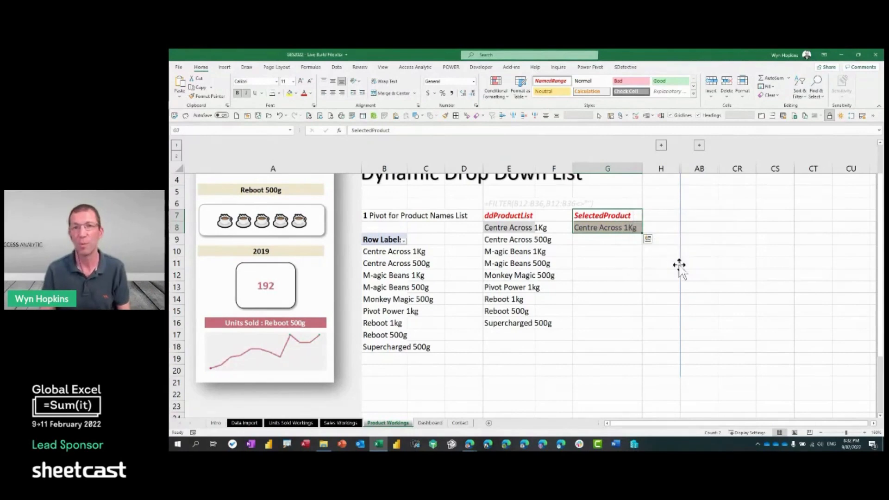
click(649, 285)
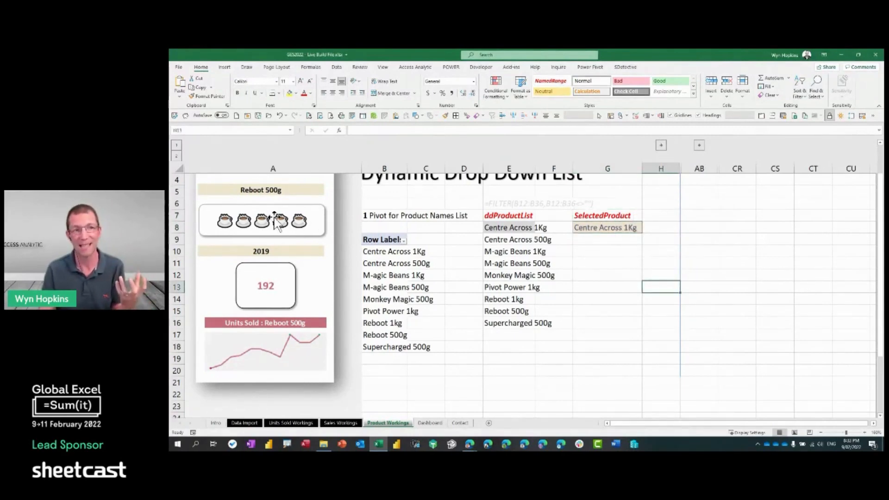
Expand the collapsed Strength Scale column group beside the Dynamic Drop Down List section
click(663, 147)
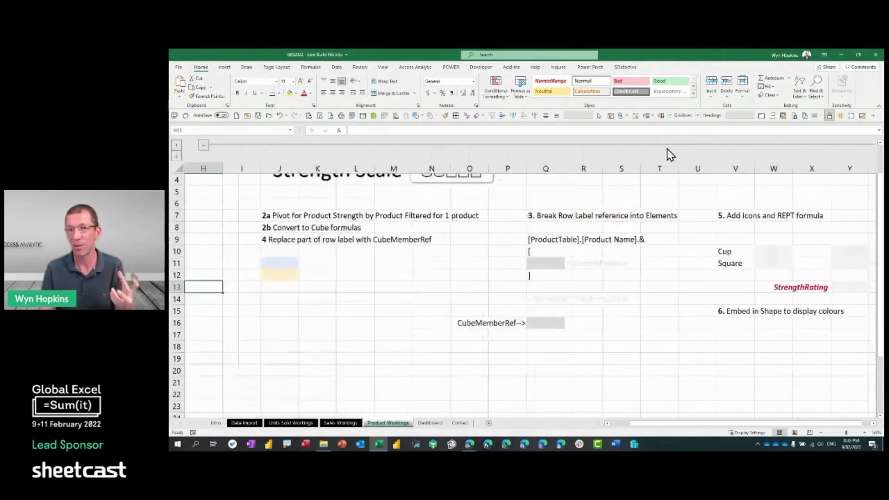
scroll(509, 285, up, 1)
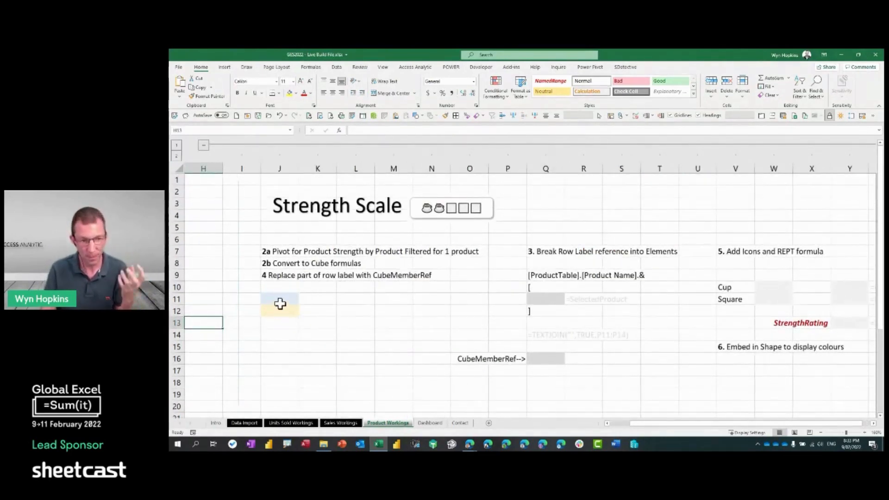
drag(637, 424, 628, 423)
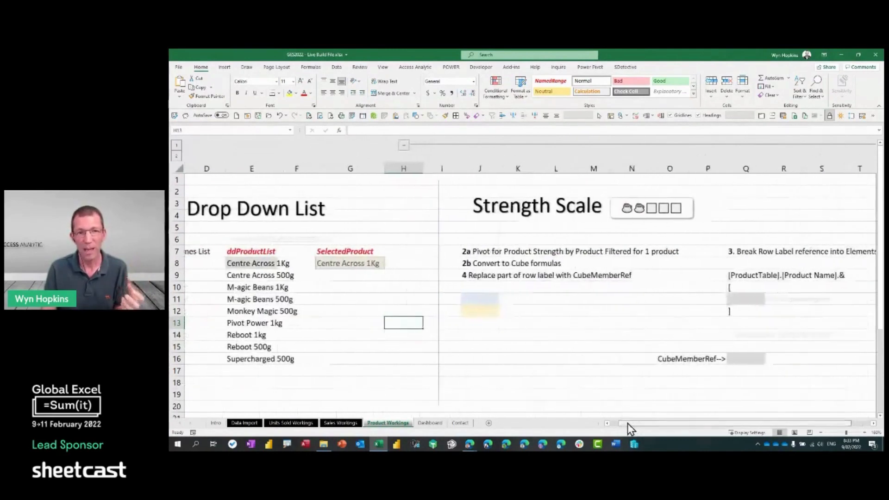
Insert a PivotTable based on the data model in cell J11 of Product Workings, and save the workbook
click(466, 296)
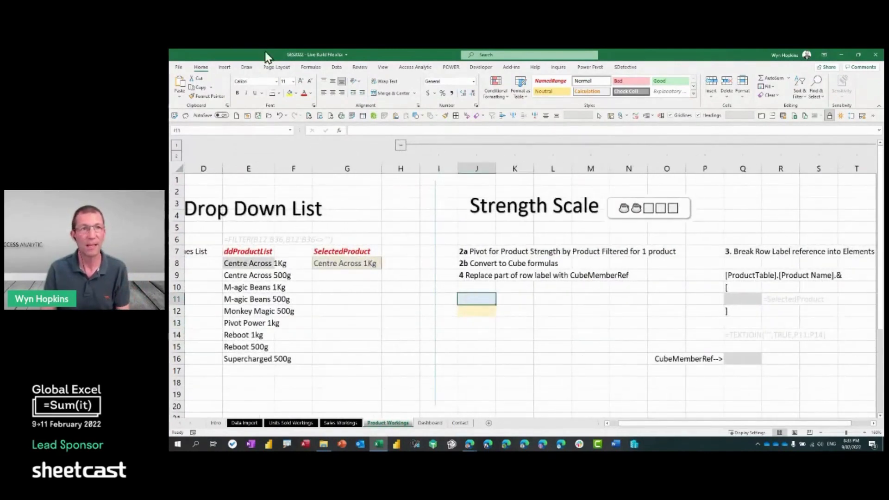
click(222, 68)
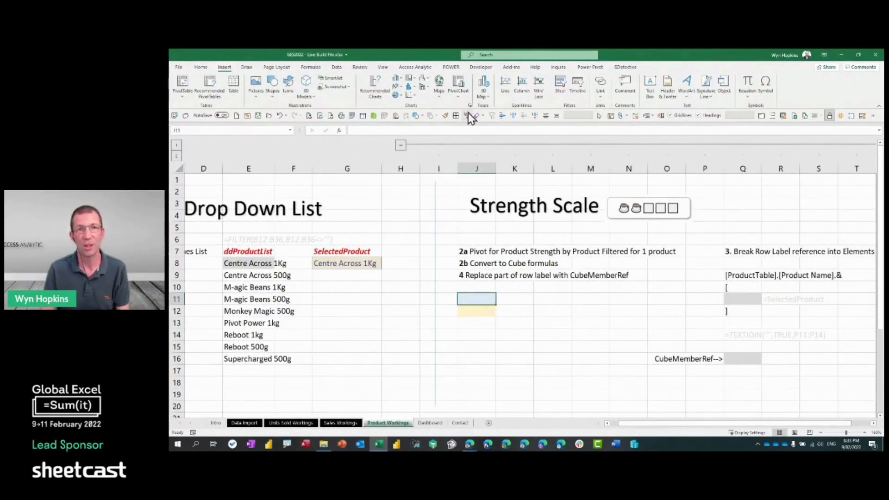
click(188, 81)
click(701, 299)
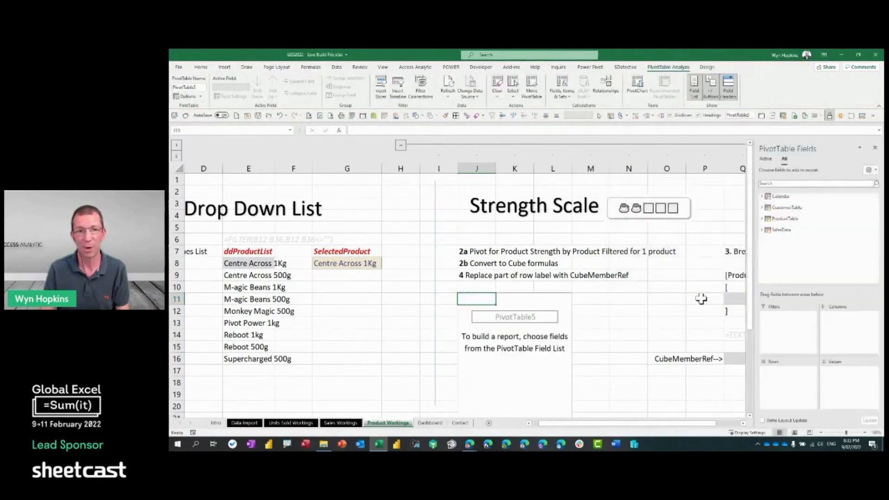
click(259, 115)
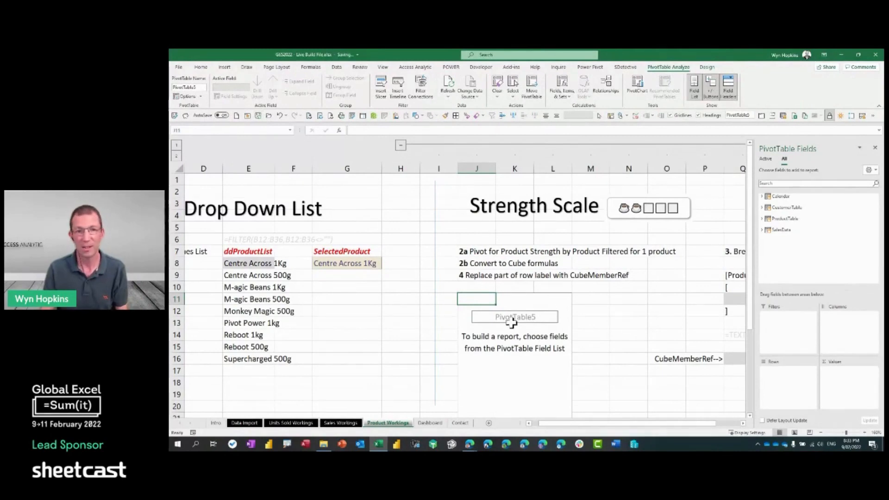
Put Product Name from ProductTable in the new pivot's rows and sum Coffee Strength in its values
click(760, 207)
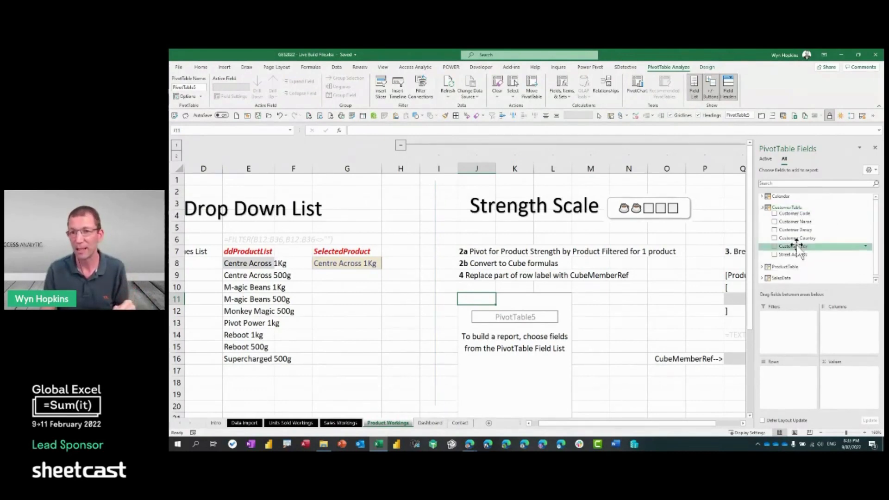
click(761, 267)
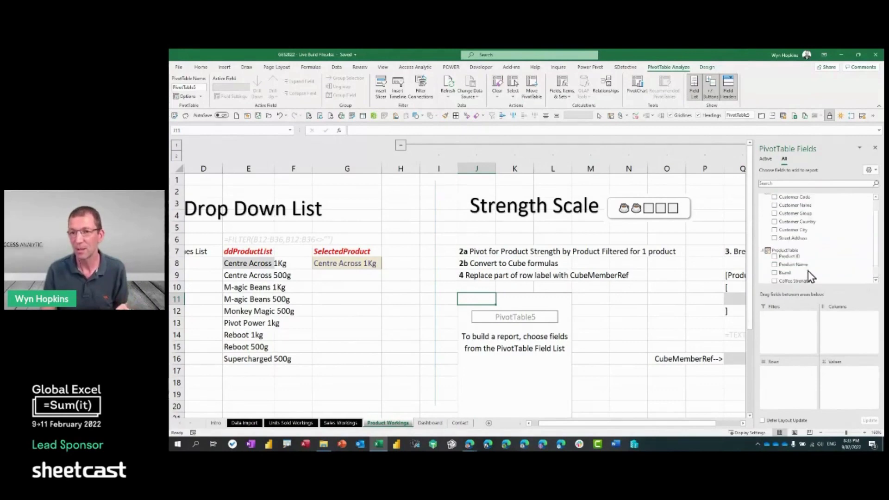
drag(793, 264, 789, 388)
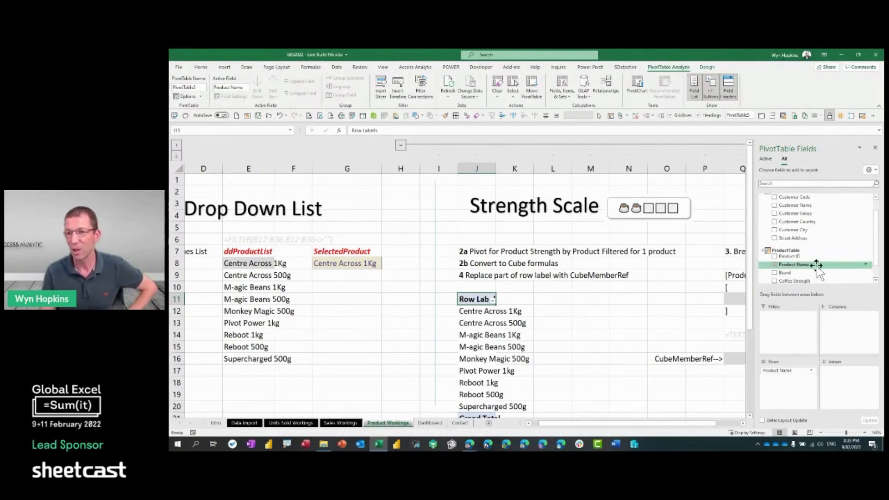
scroll(798, 252, down, 1)
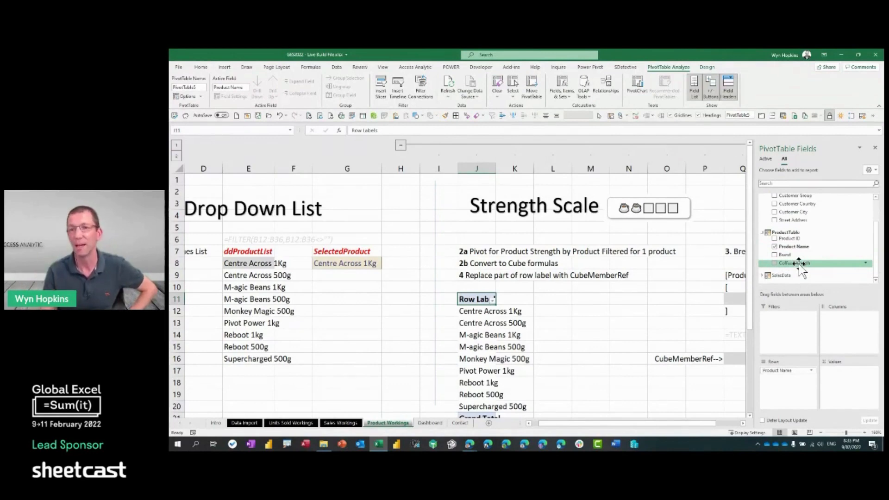
drag(801, 271, 846, 388)
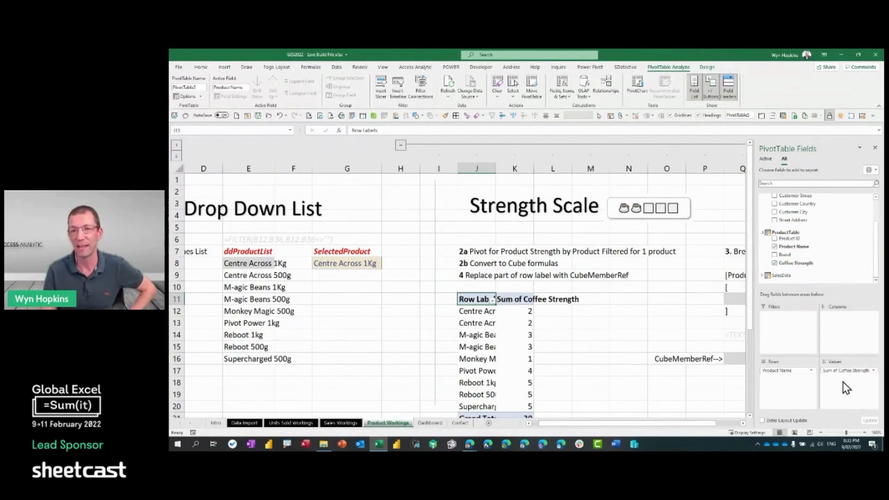
Remove the grand total from the Coffee Strength pivot and widen column J to show more of the product names
scroll(510, 315, down, 1)
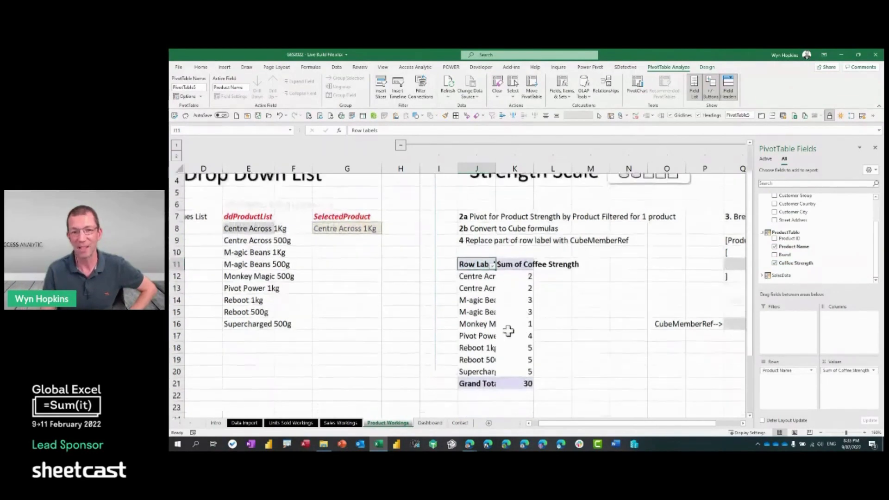
right_click(479, 388)
click(512, 324)
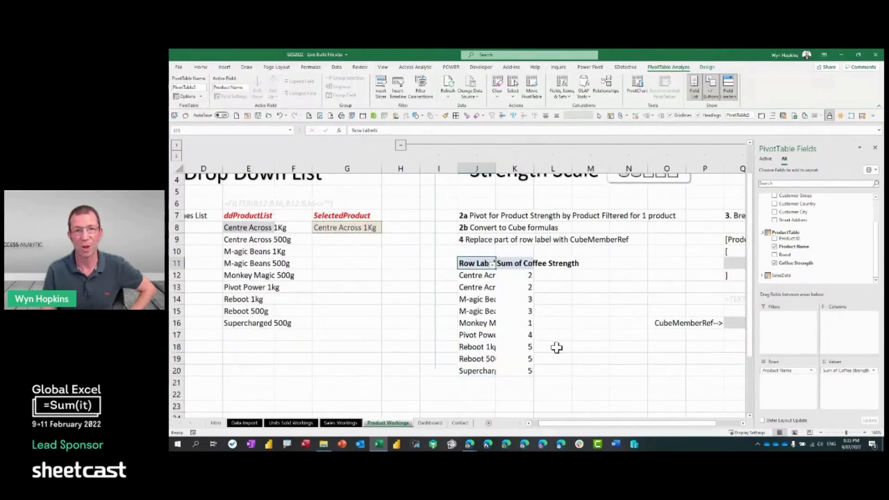
scroll(556, 347, up, 1)
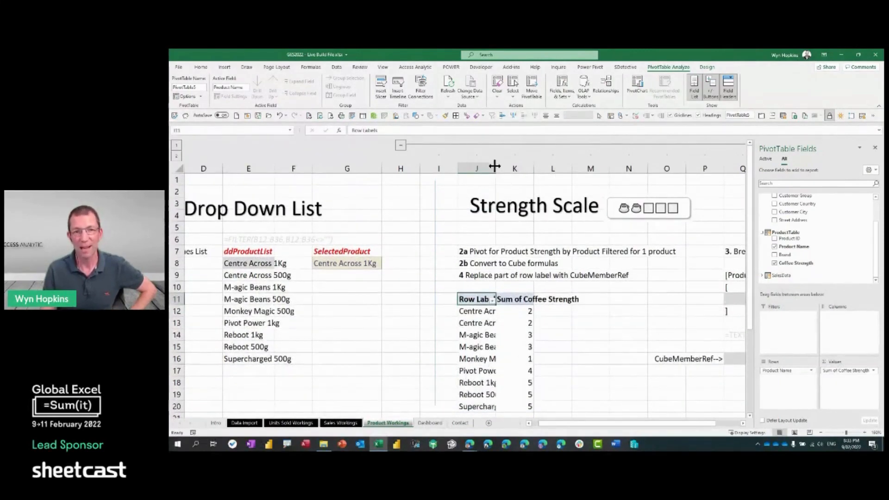
drag(494, 165, 511, 168)
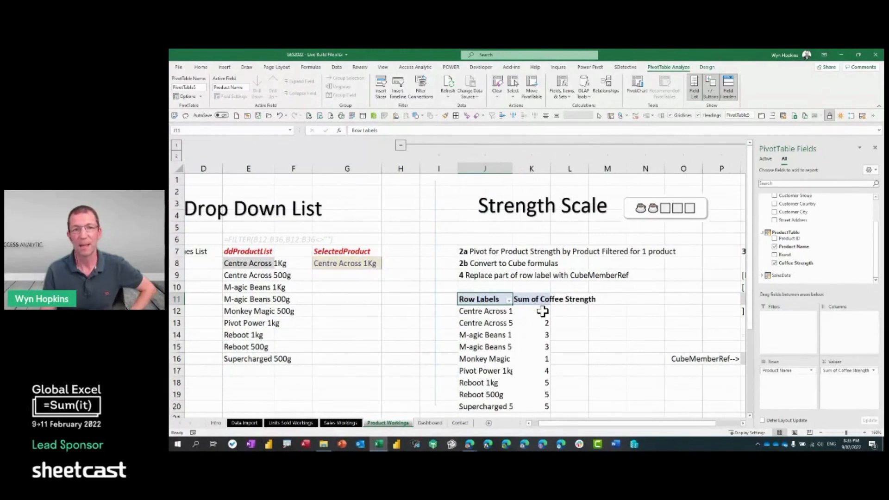
click(349, 263)
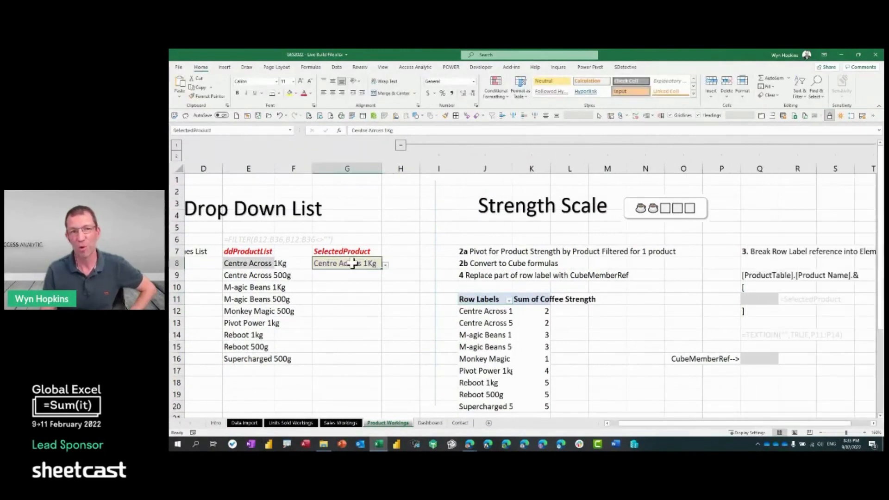
click(528, 311)
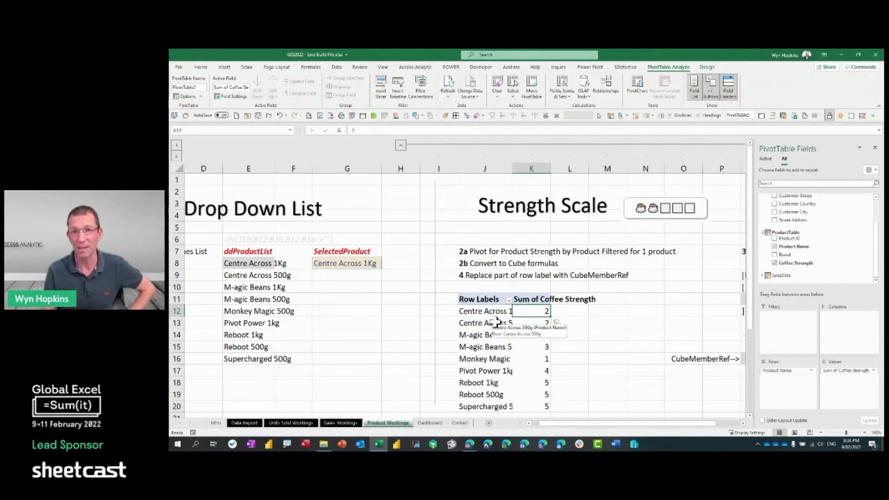
click(358, 264)
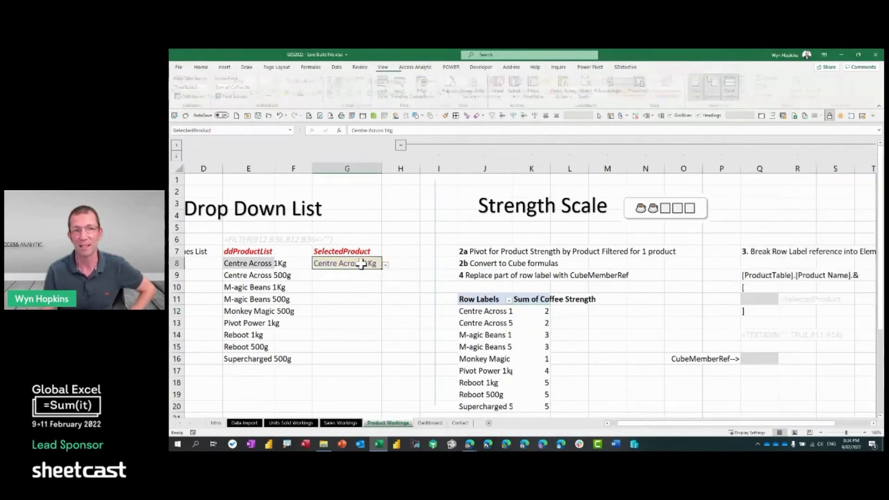
click(486, 315)
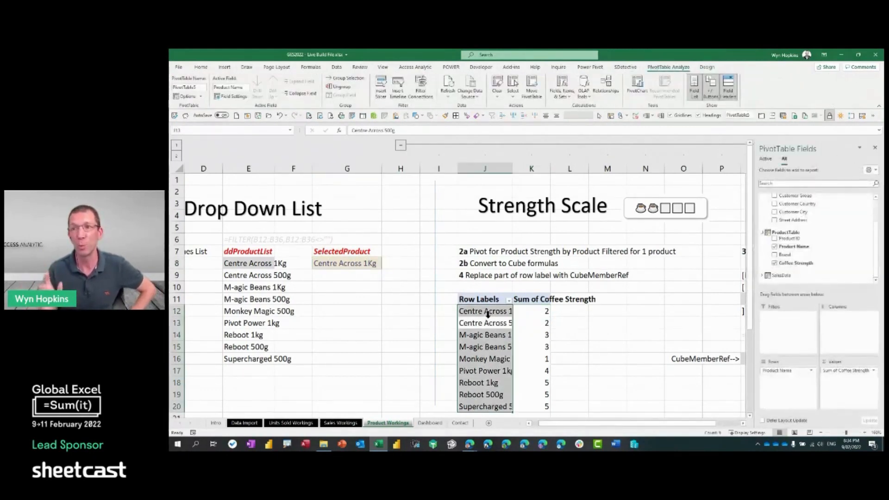
Convert the Coffee Strength pivot into cube formulas
click(520, 314)
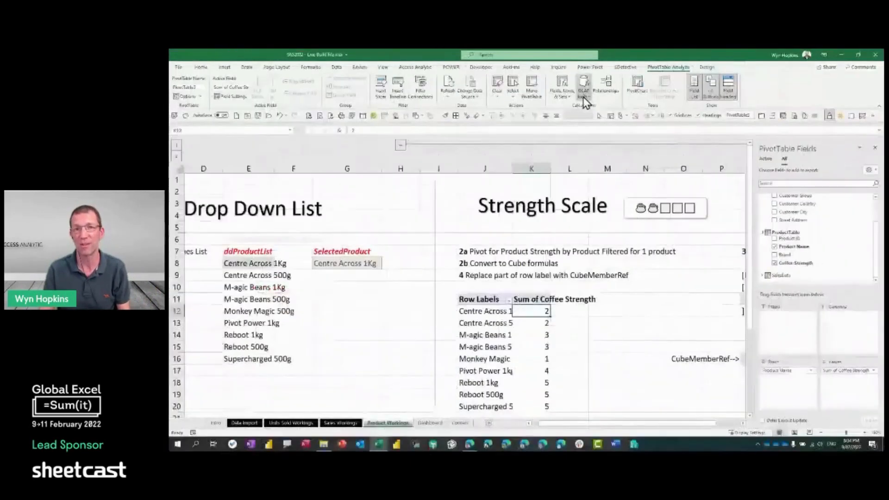
click(583, 99)
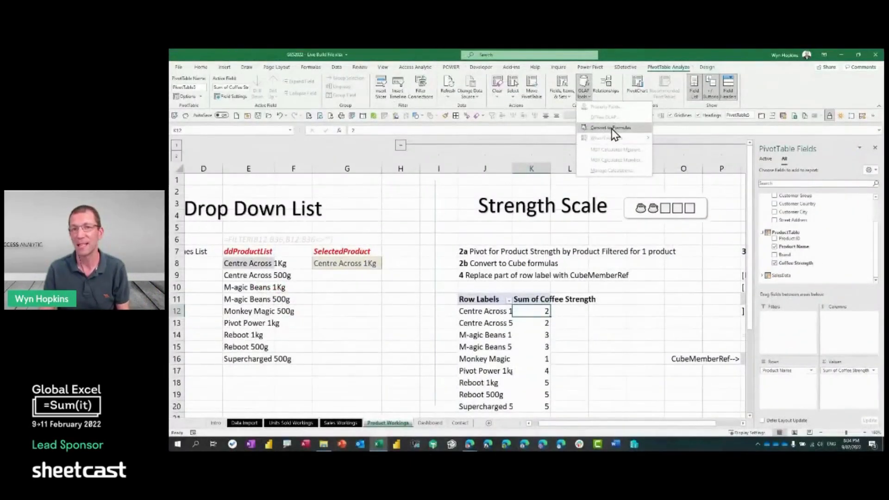
key(Escape)
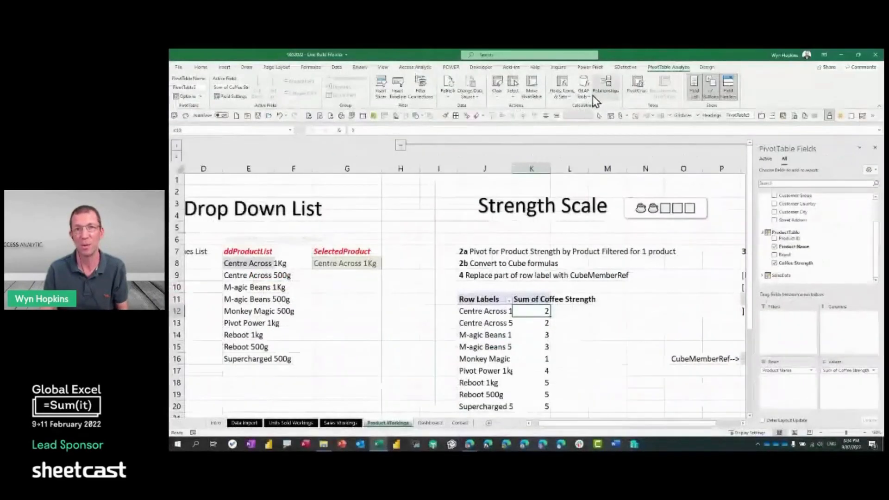
click(586, 97)
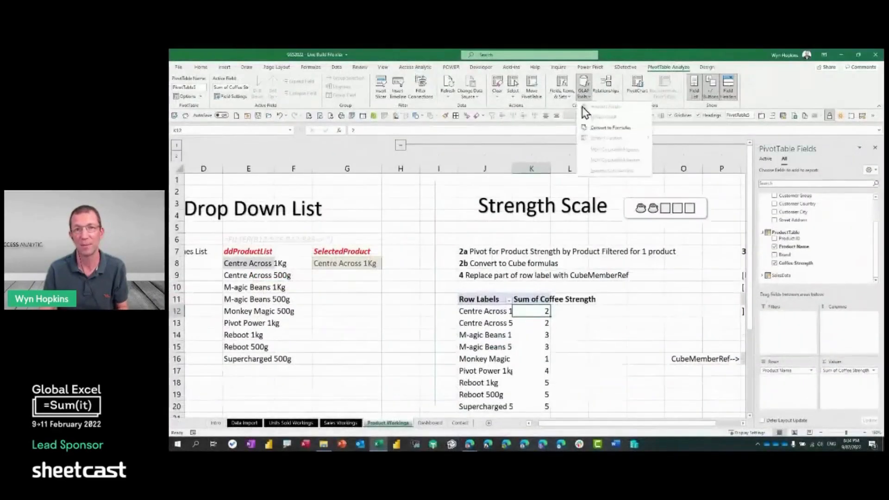
click(590, 128)
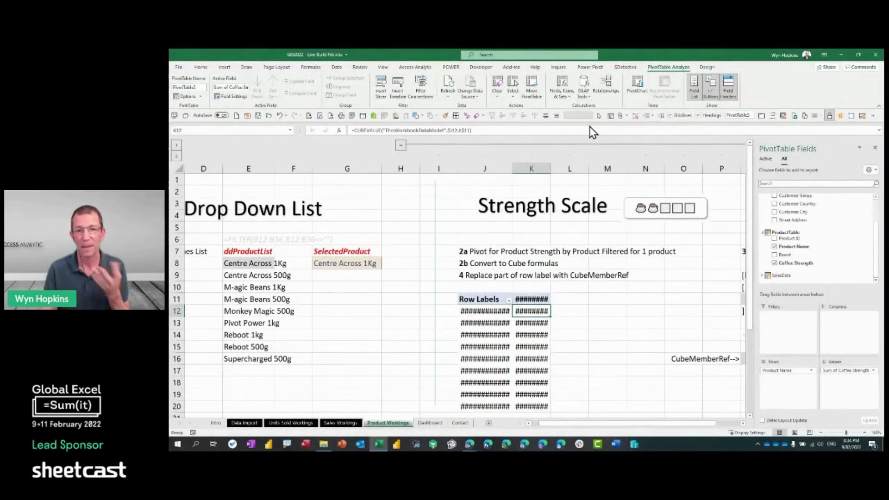
Examine the CUBEMEMBER and CUBEVALUE formulas in the converted row labels, values and the Sum of Coffee Strength heading
click(533, 324)
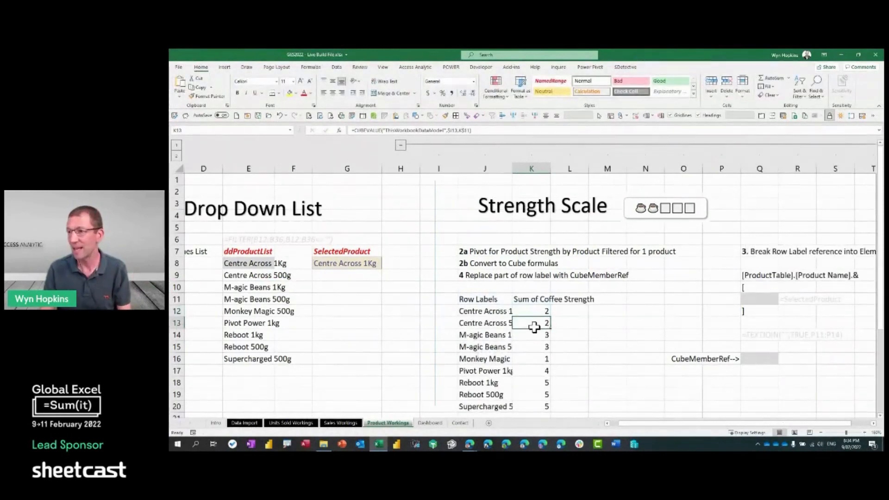
key(F2)
key(Escape)
key(Left)
key(F2)
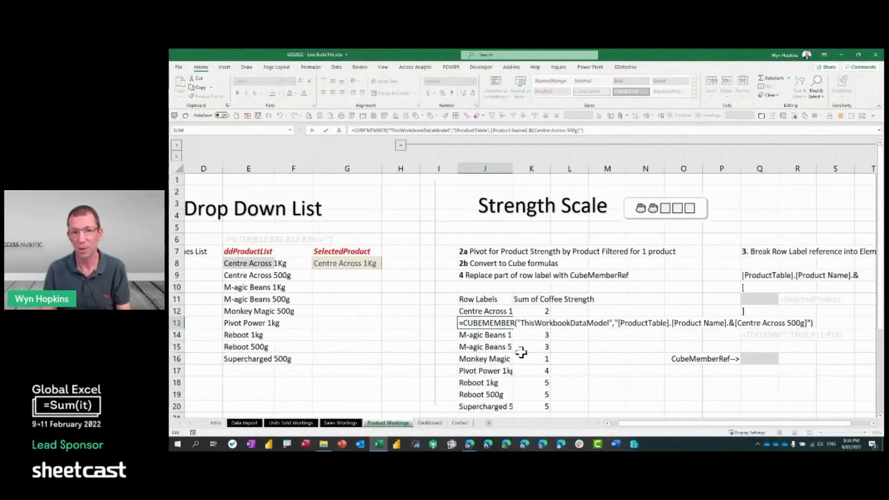
key(Escape)
click(546, 335)
key(F2)
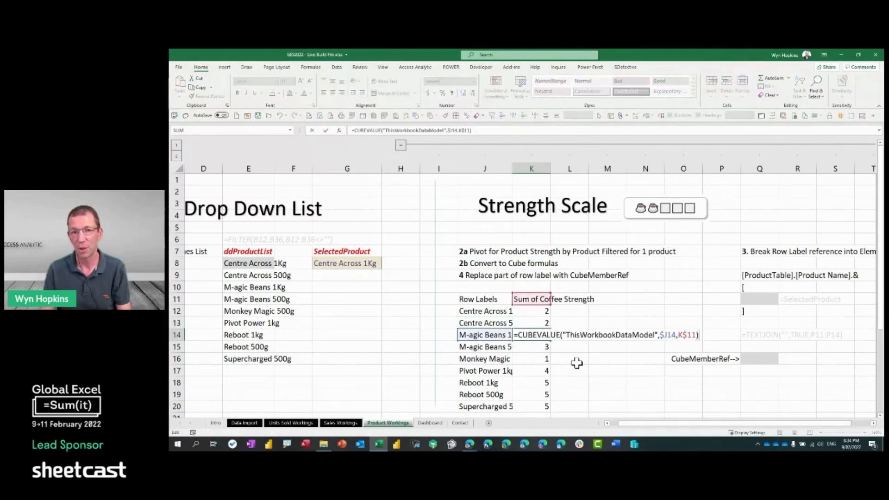
key(Escape)
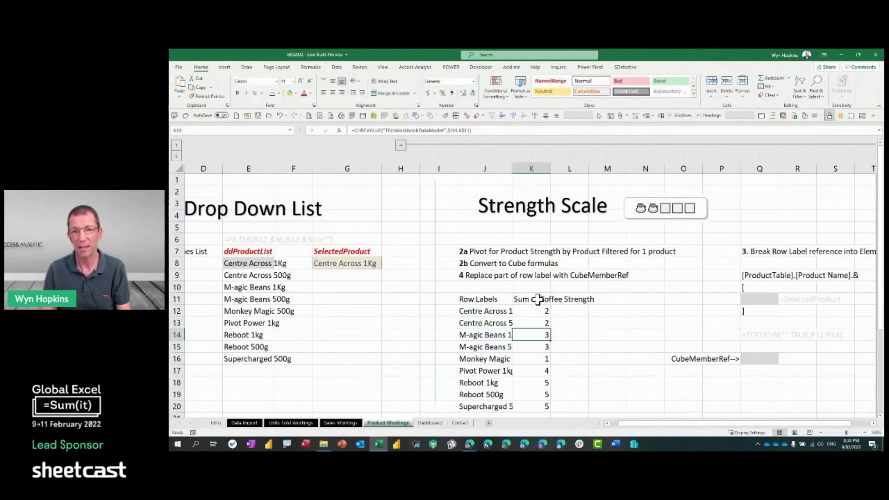
double_click(537, 299)
key(Escape)
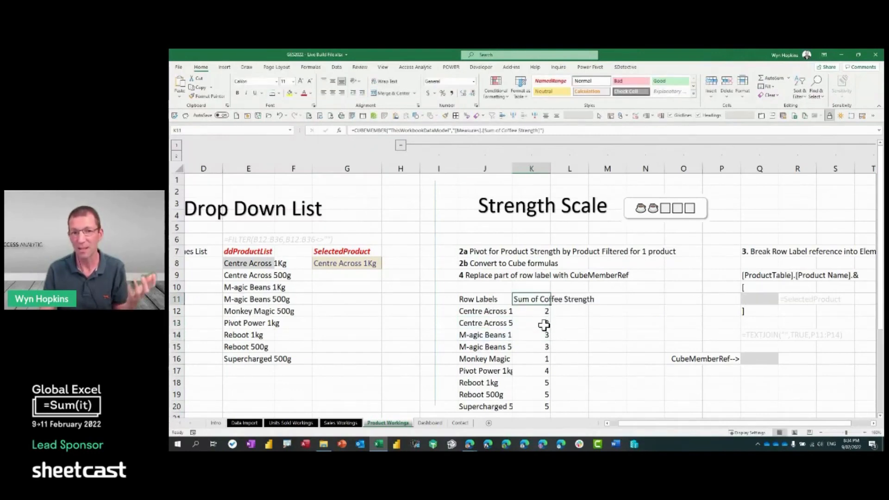
Clear the converted rows in J13:K20, keeping only Centre Across 1Kg, and widen column J to fit its name
drag(493, 322, 527, 405)
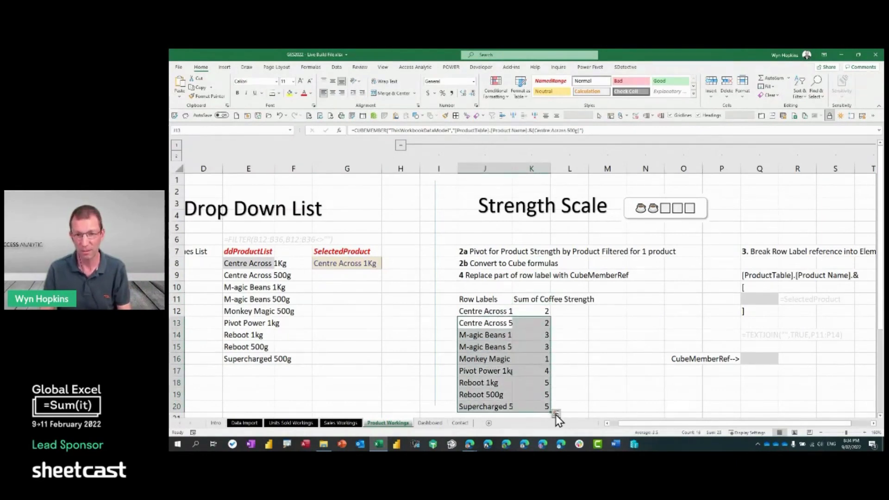
key(Delete)
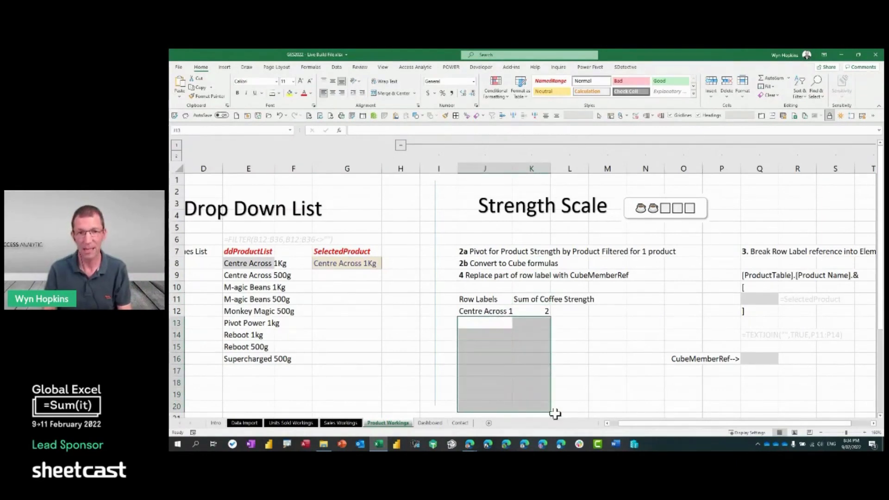
click(538, 311)
click(477, 310)
drag(512, 169, 532, 171)
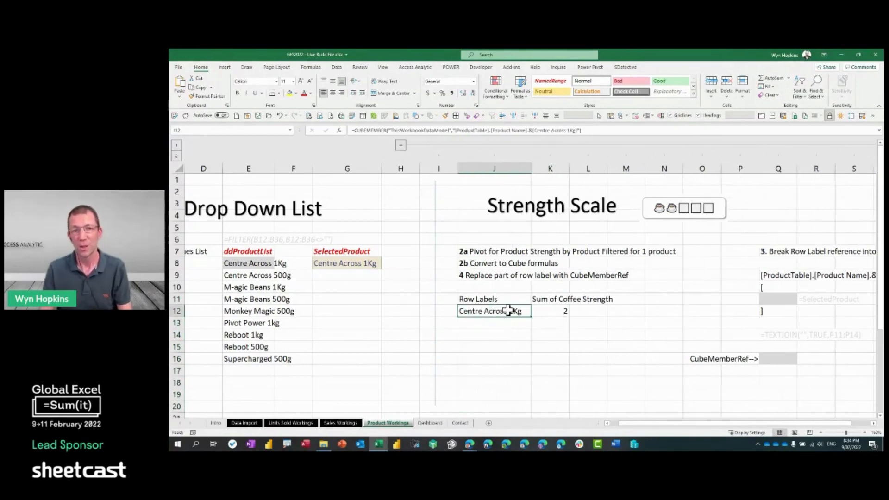
Try to replace the row label in J12 with a direct reference to the SelectedProduct cell, and undo it
key(F2)
key(ctrl+Return)
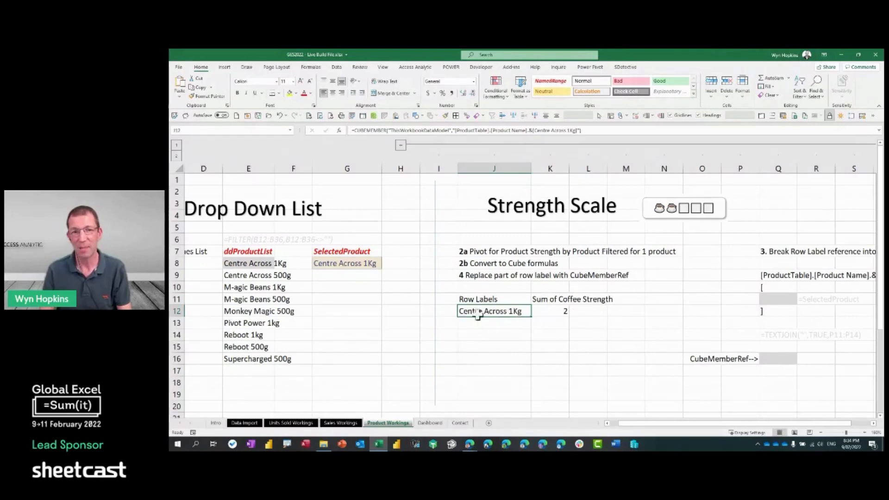
text(=)
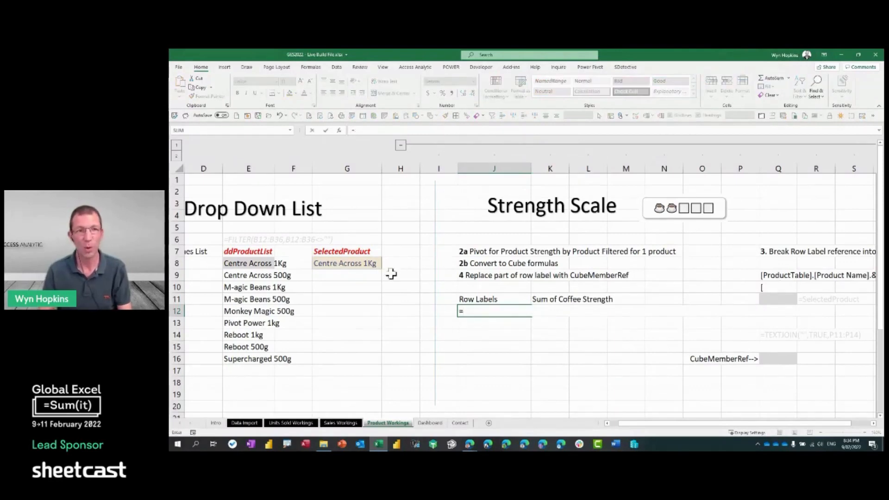
click(351, 262)
key(Return)
key(Up)
key(Right)
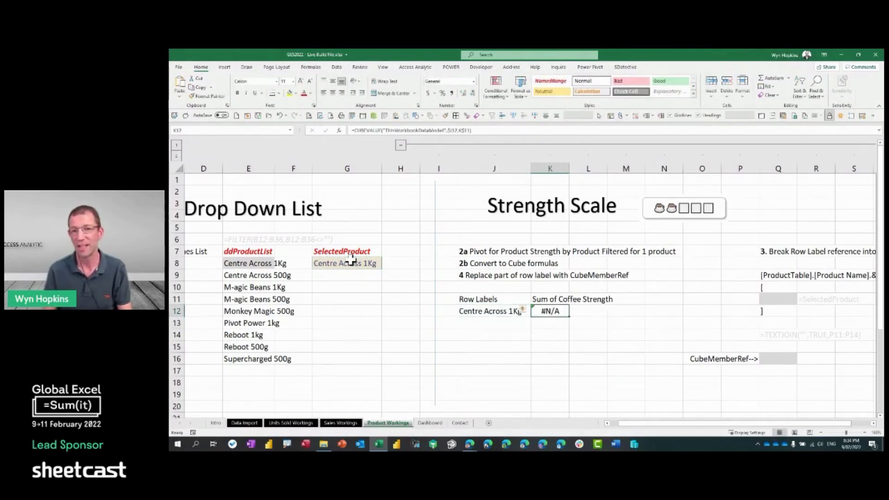
key(Left)
key(Left)
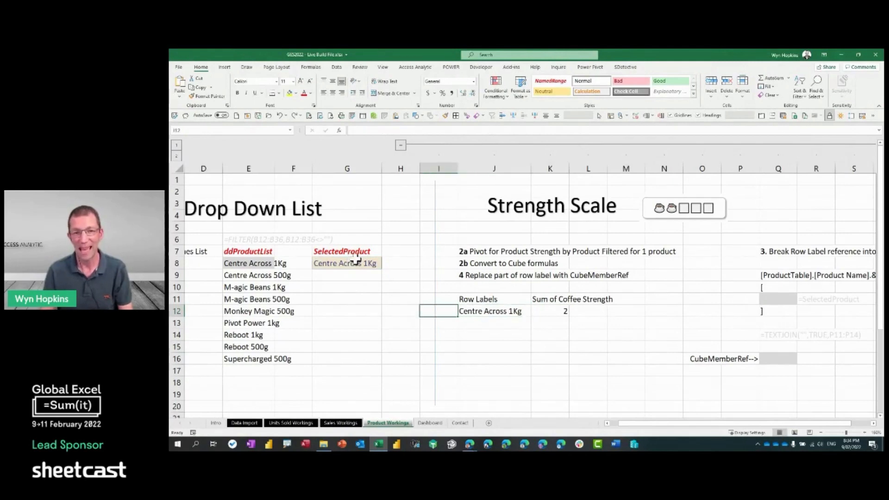
Examine the member expression in J12's CUBEMEMBER formula and compare it with the row label elements in Q9:Q12
double_click(491, 310)
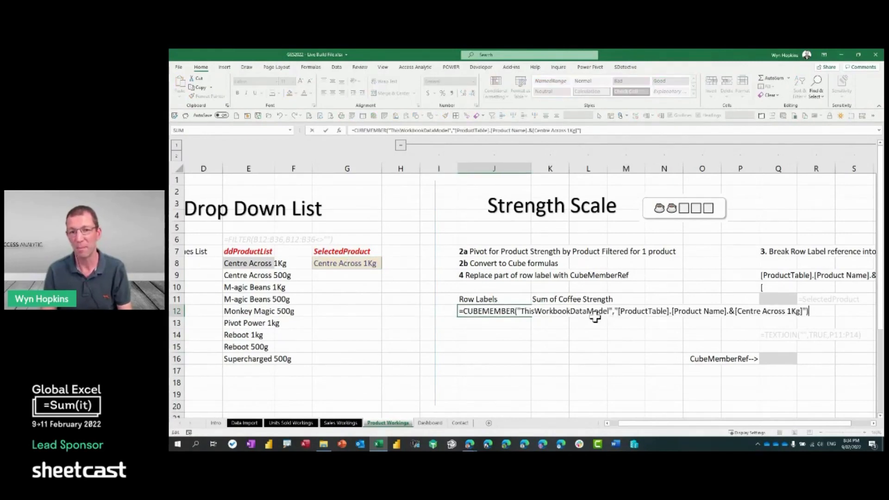
drag(618, 311, 735, 308)
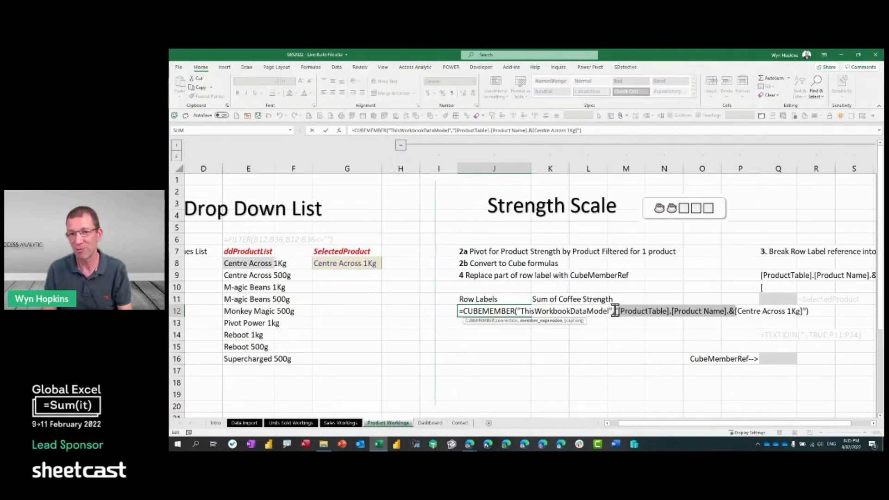
drag(622, 311, 667, 313)
key(Escape)
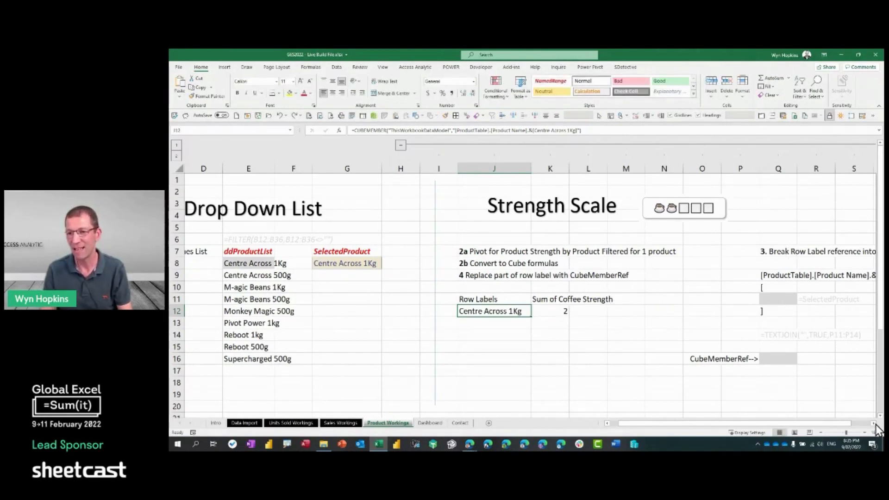
drag(873, 423, 874, 424)
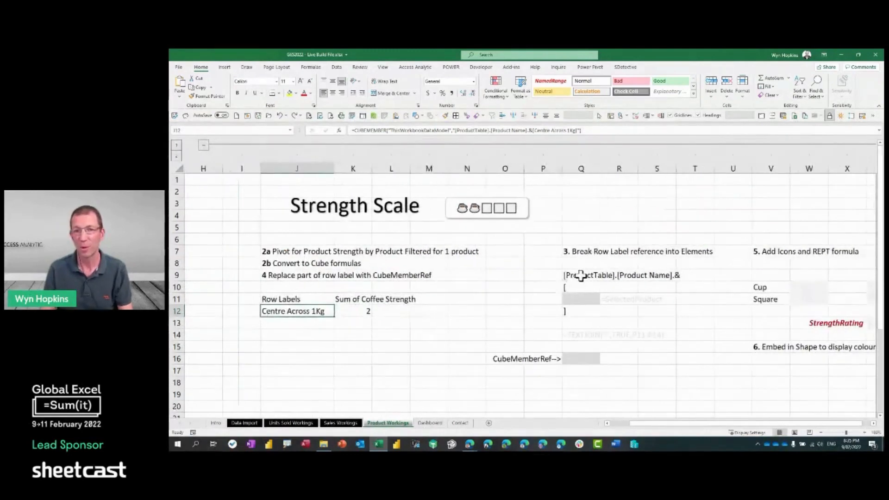
click(581, 276)
click(574, 287)
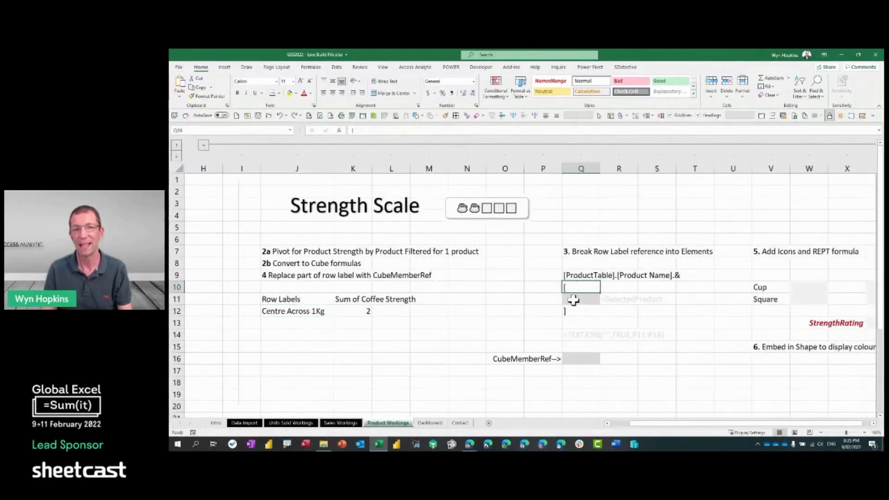
click(574, 300)
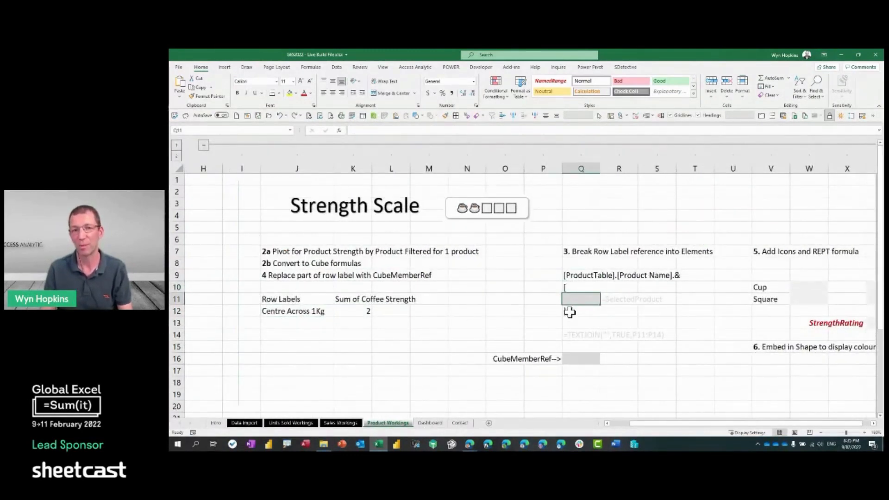
click(570, 311)
Enter =SelectedProduct in cell Q11 between the bracket elements, and widen column Q to show more of the name
click(586, 300)
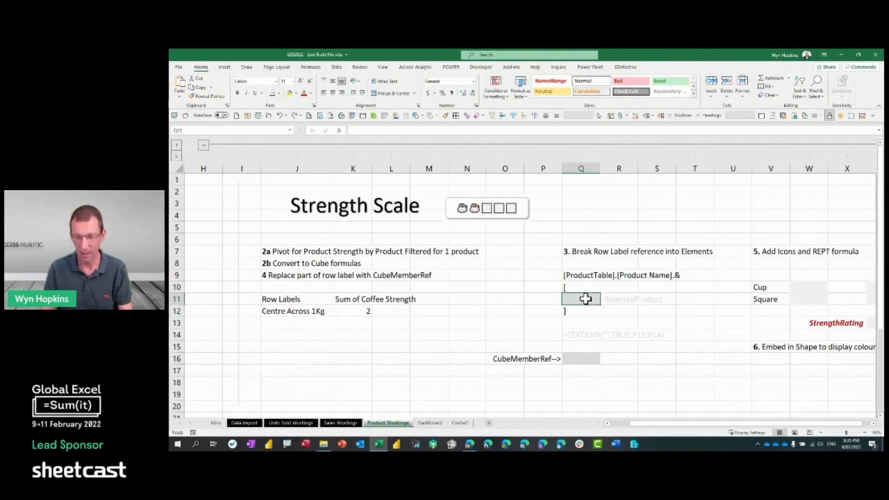
text(=)
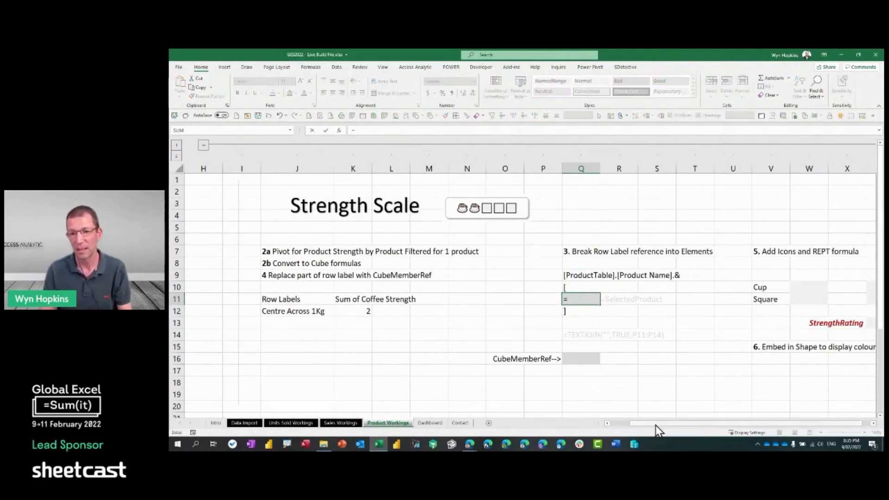
drag(656, 423, 645, 423)
click(299, 264)
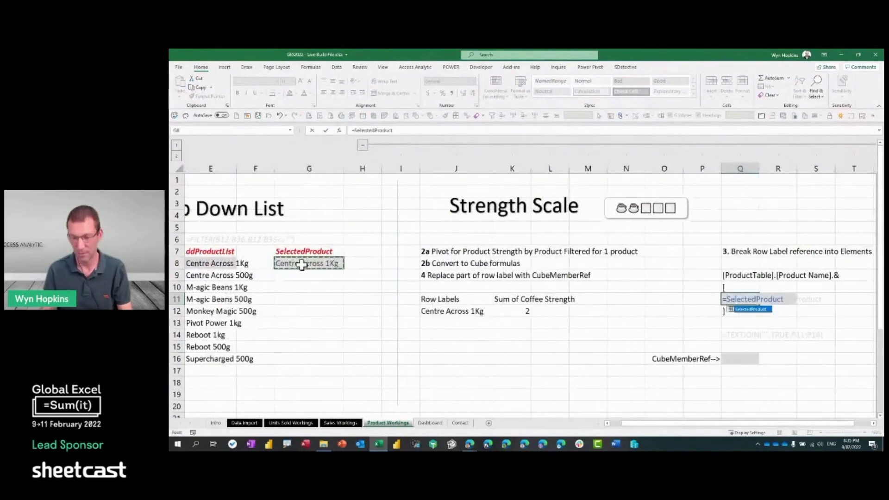
key(ctrl+Return)
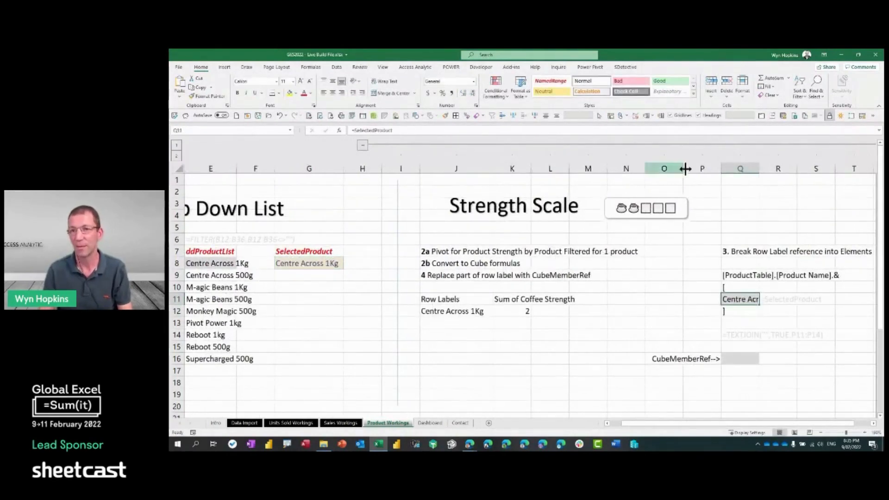
drag(759, 168, 774, 169)
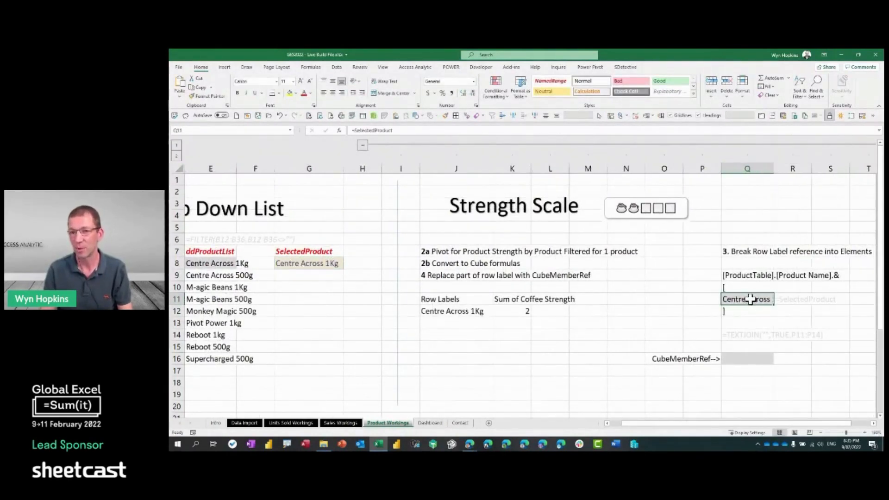
In the CubeMemberRef cell Q16, join the elements in Q9:Q12 with TEXTJOIN and an empty delimiter
click(744, 357)
text(=tex)
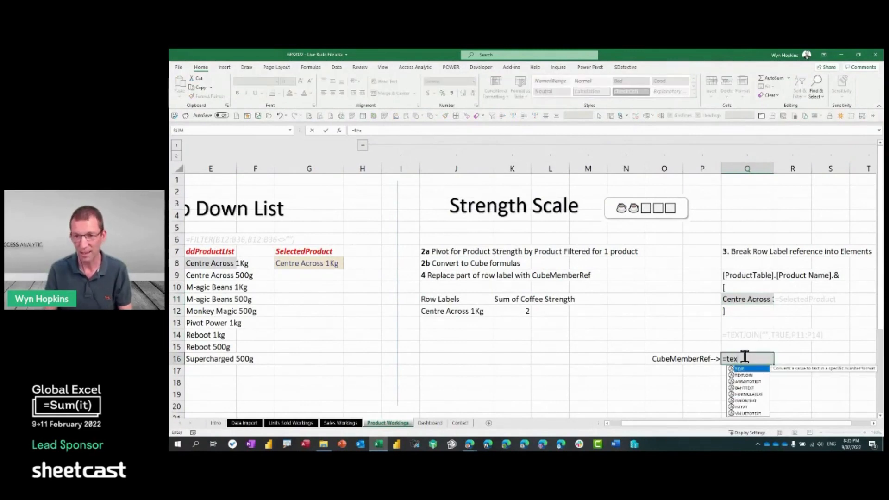
key(Down)
key(Tab)
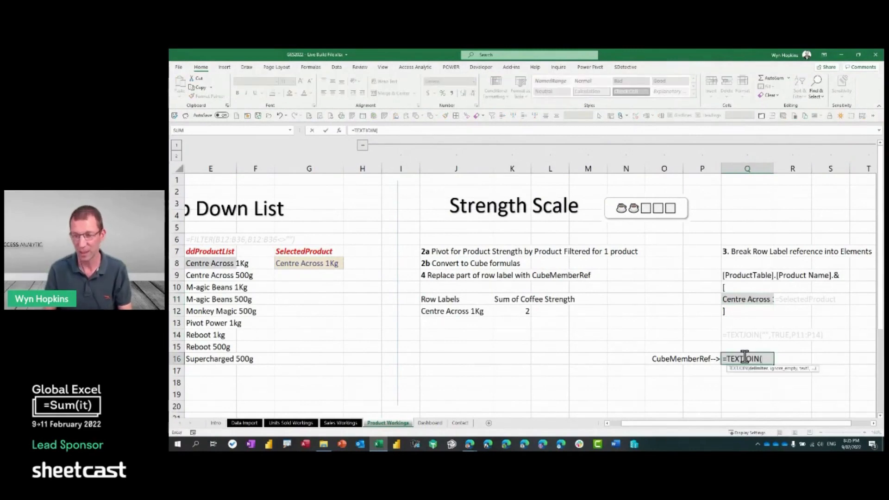
text("",,)
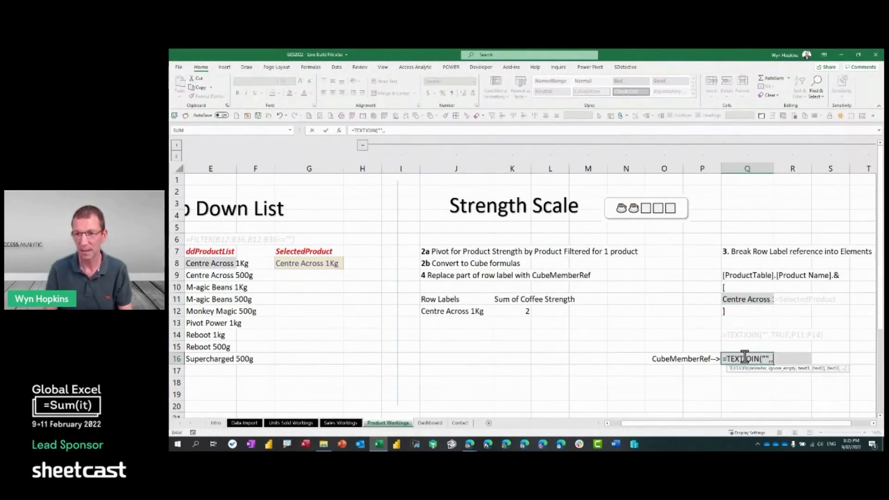
drag(758, 275, 752, 309)
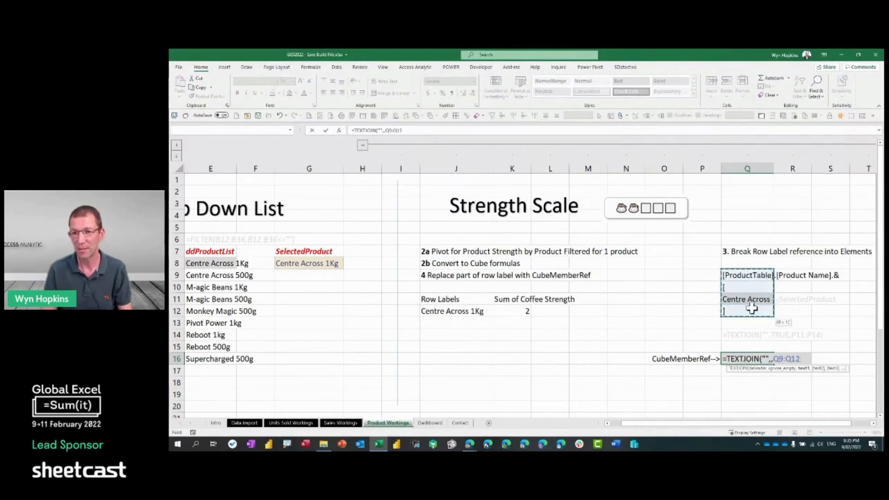
key(ctrl+Return)
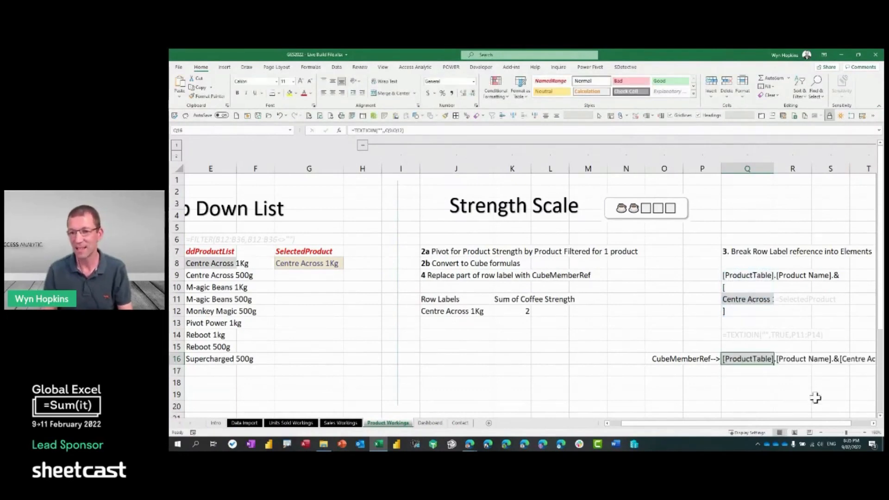
Highlight the row label cell J12 with a yellow fill
drag(815, 421, 823, 424)
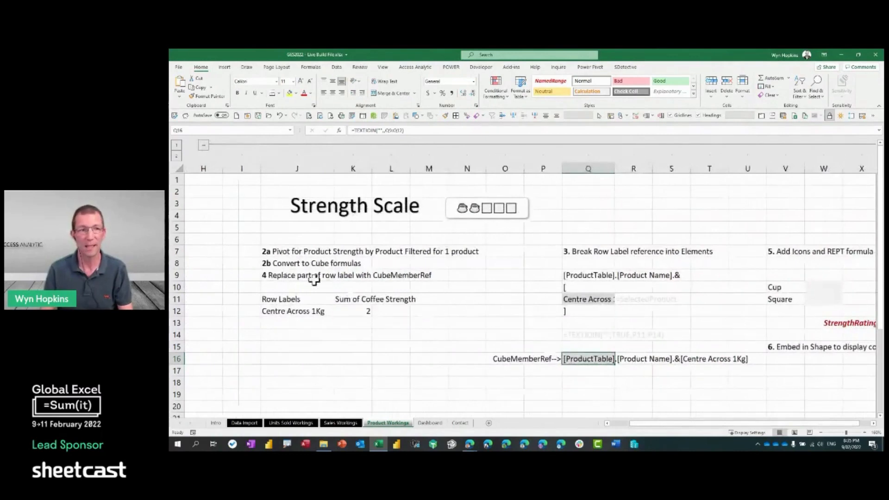
click(288, 307)
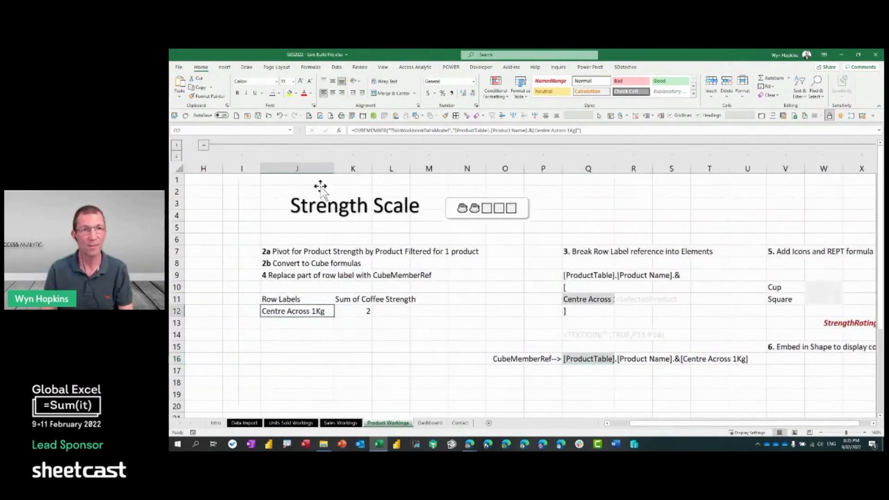
click(290, 93)
In J12's CUBEMEMBER formula, replace the hard-coded member expression with a reference to the CubeMemberRef cell Q16
key(F2)
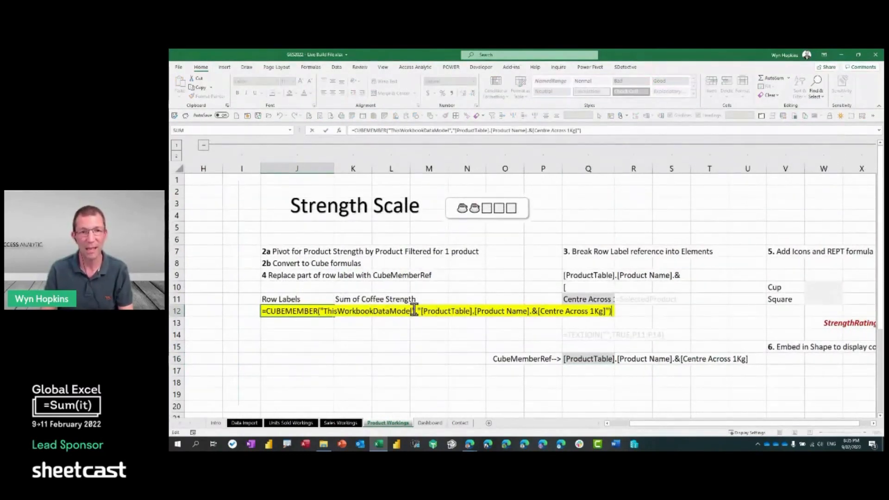
drag(418, 310, 610, 311)
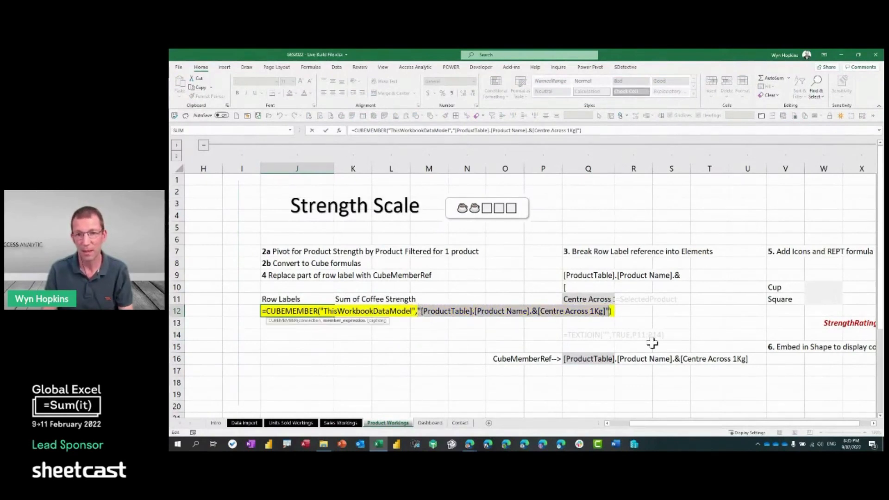
key(Delete)
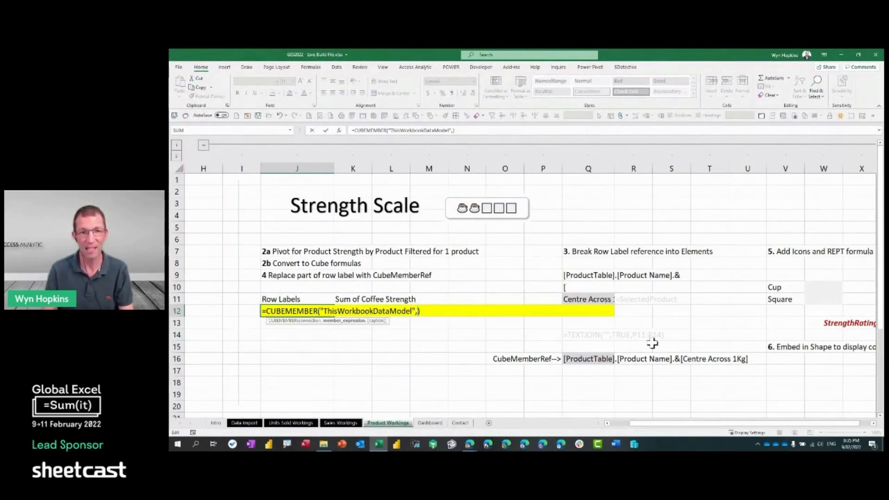
click(588, 359)
key(Return)
key(Up)
key(Left)
key(Left)
key(Left)
key(Left)
key(Left)
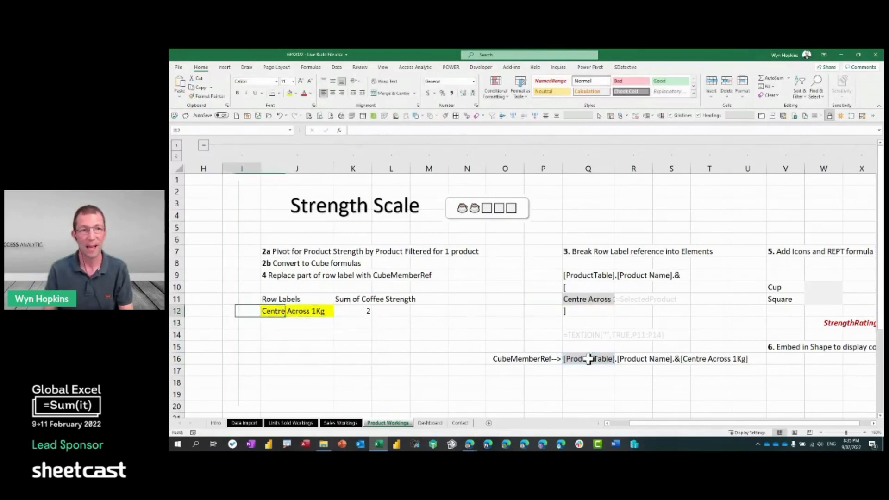
Test the SelectedProduct drop-down by choosing Reboot 1kg and switching back to Centre Across 1Kg
click(527, 312)
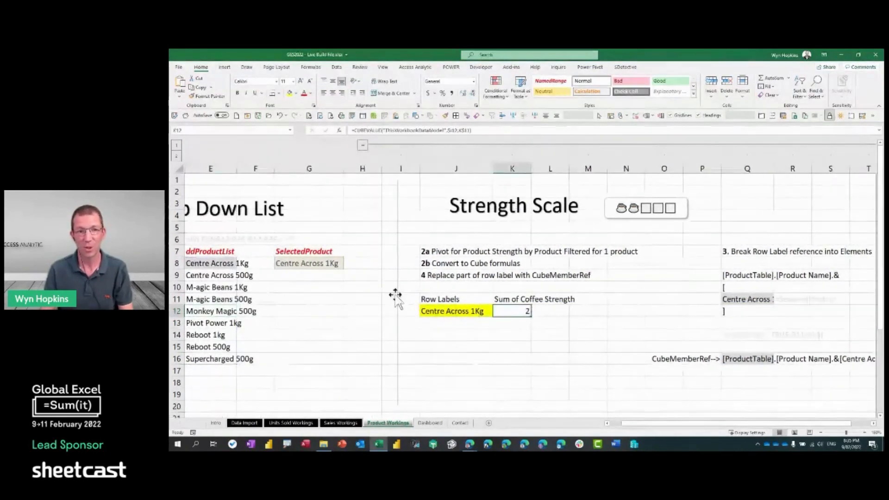
click(338, 262)
click(347, 265)
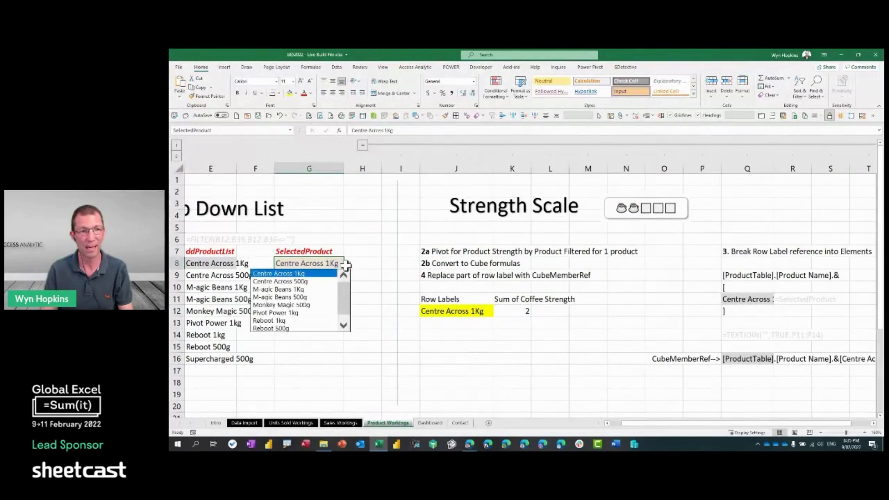
click(300, 319)
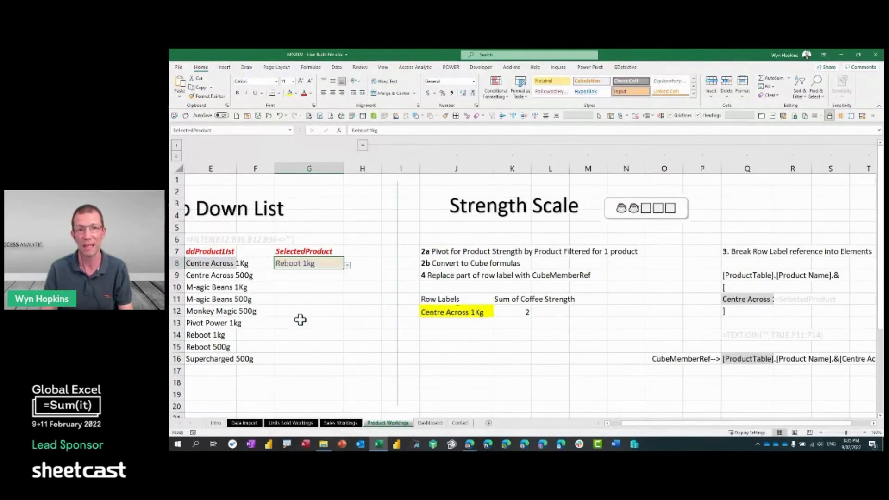
click(347, 266)
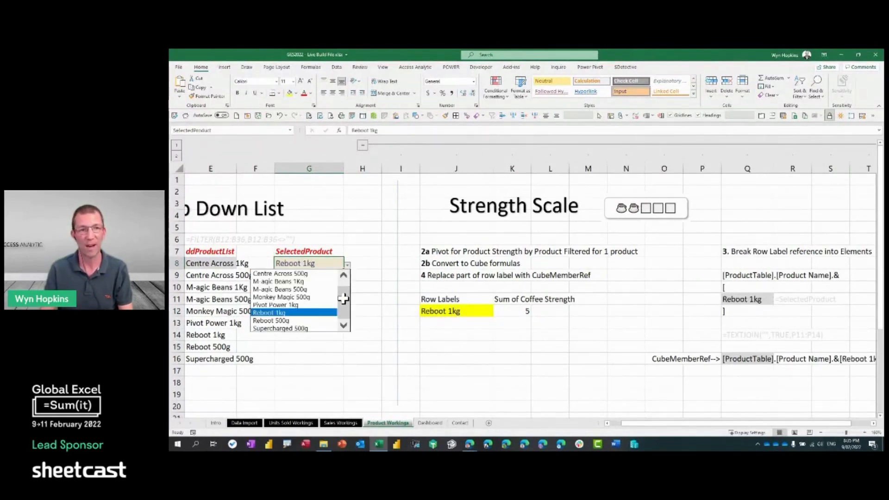
scroll(343, 298, up, 1)
click(314, 273)
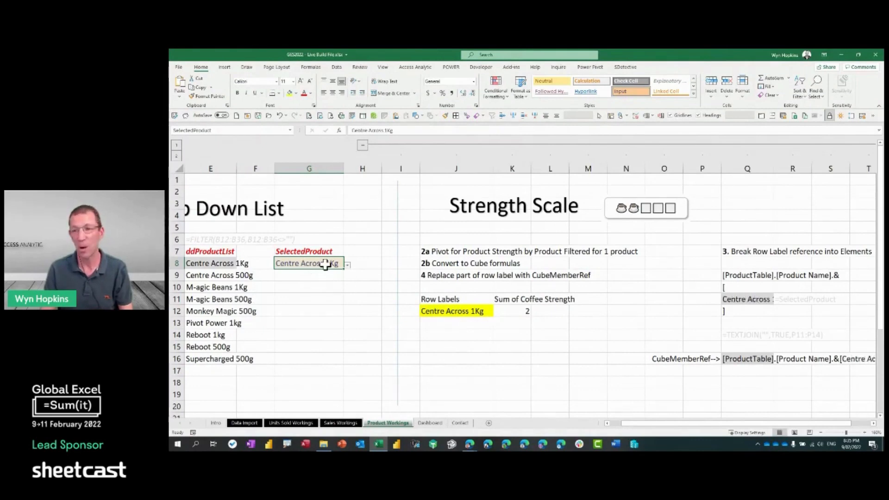